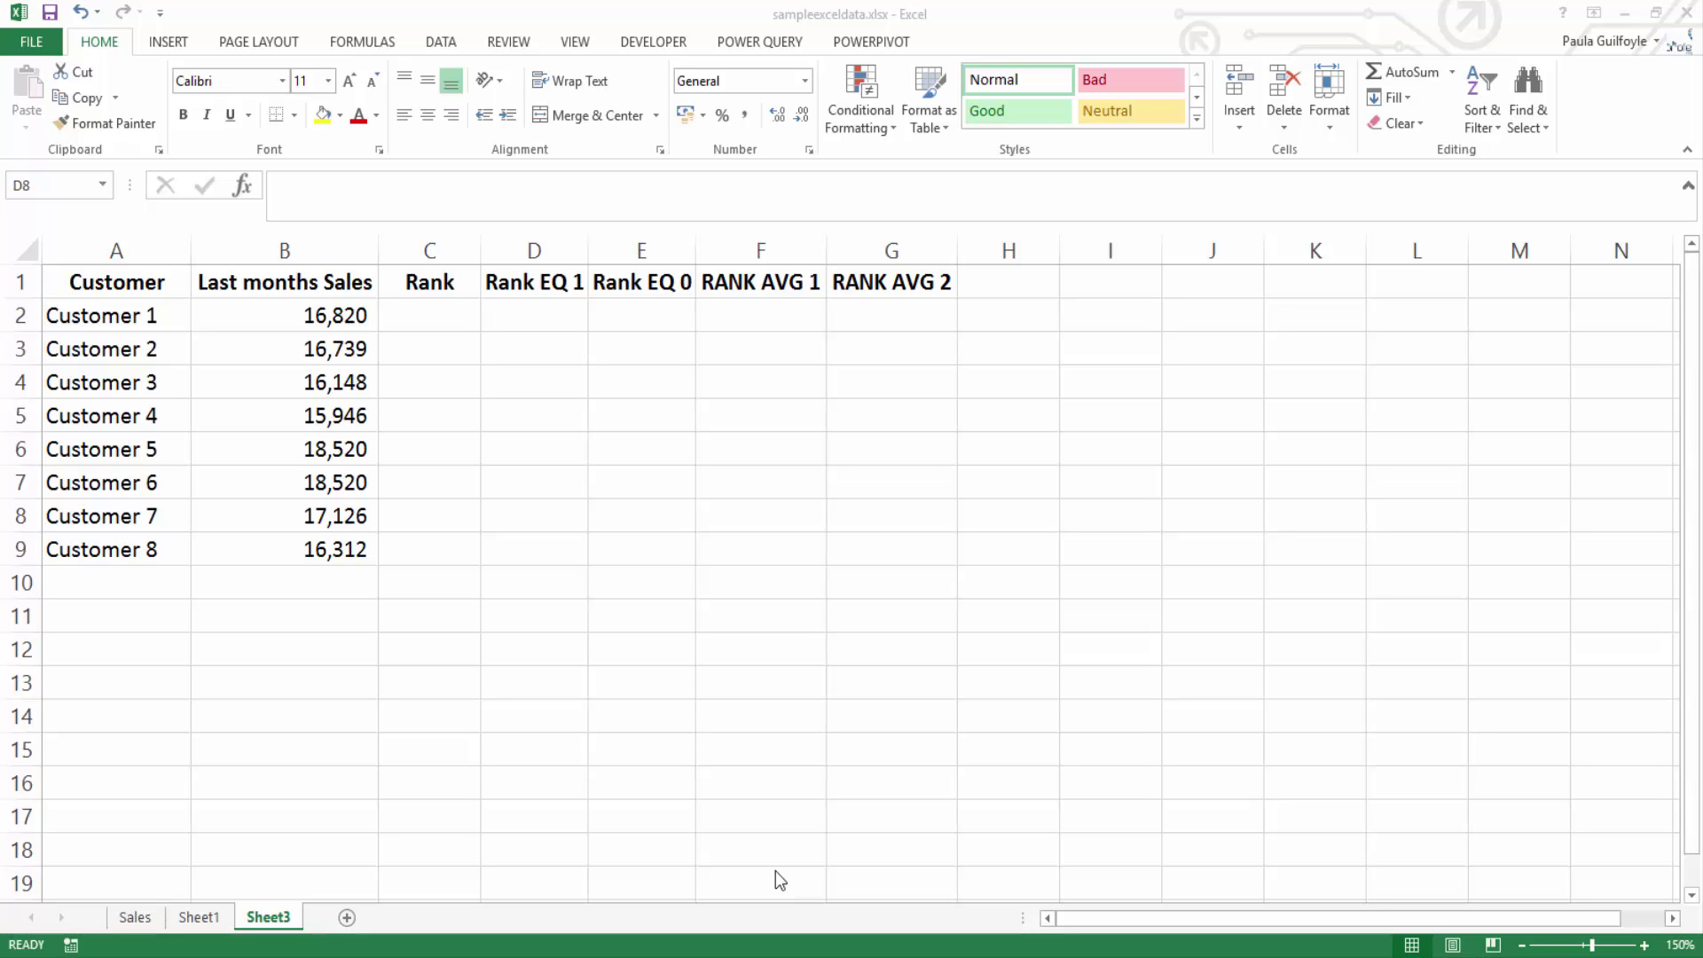
# Highlight the customer names and the last month's sales figures B2:B9 to review the data.
pyautogui.click(87, 282)
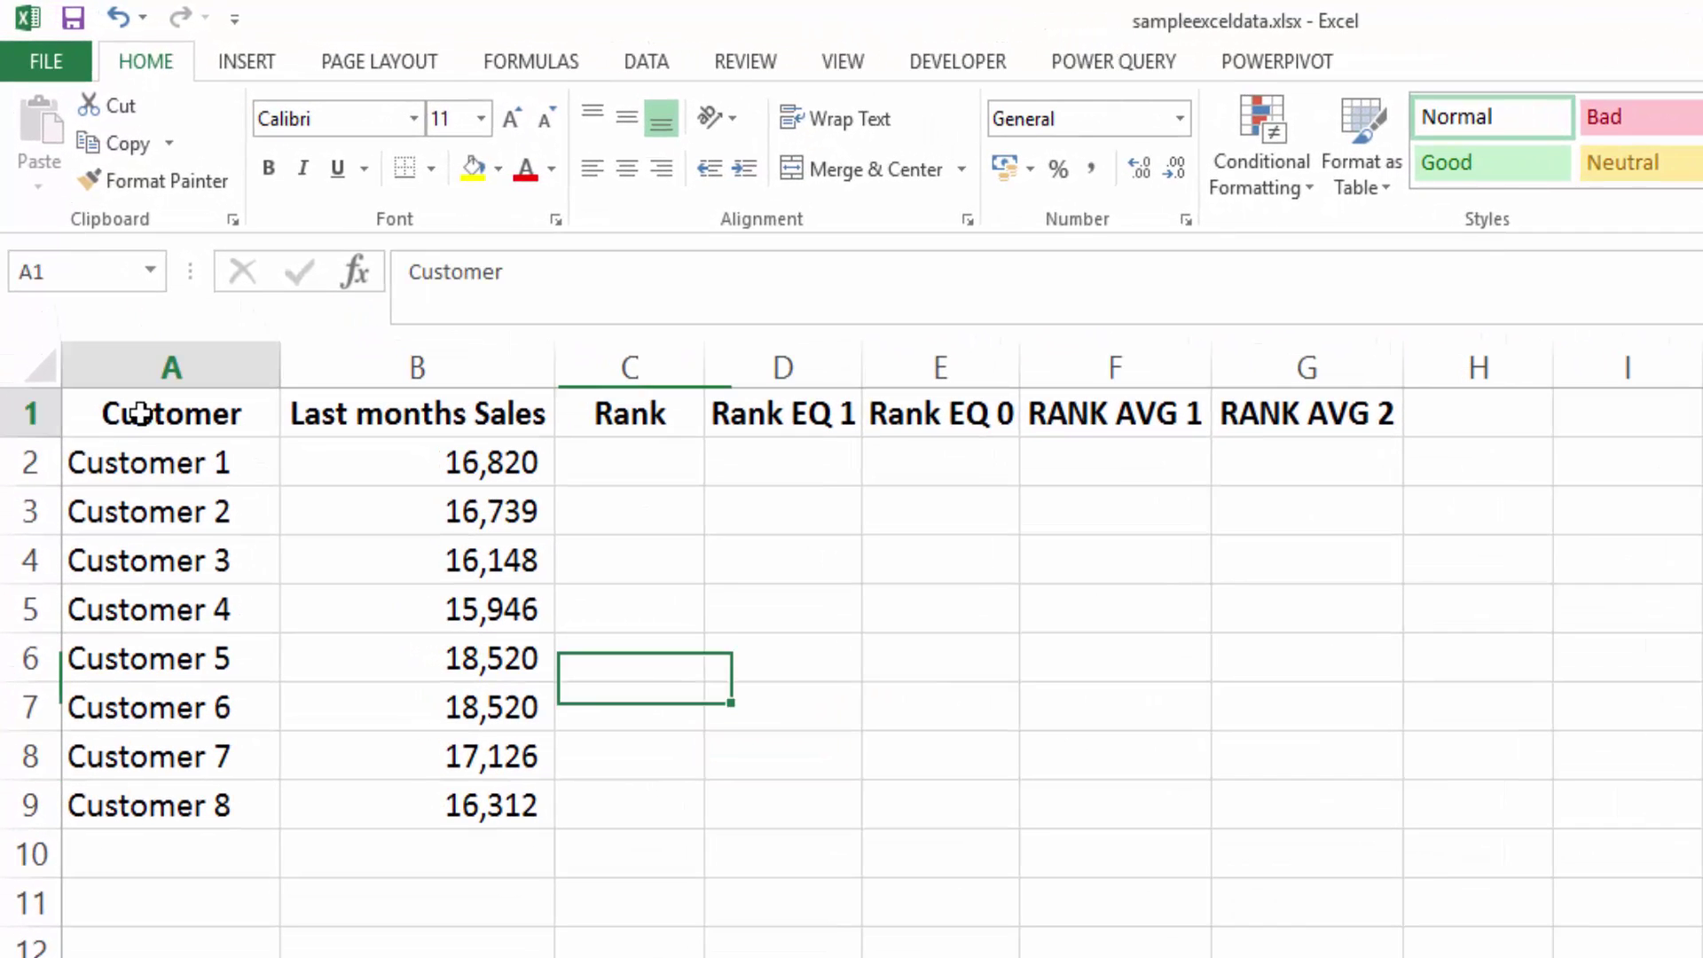
pyautogui.moveTo(139, 413); pyautogui.dragTo(165, 816)
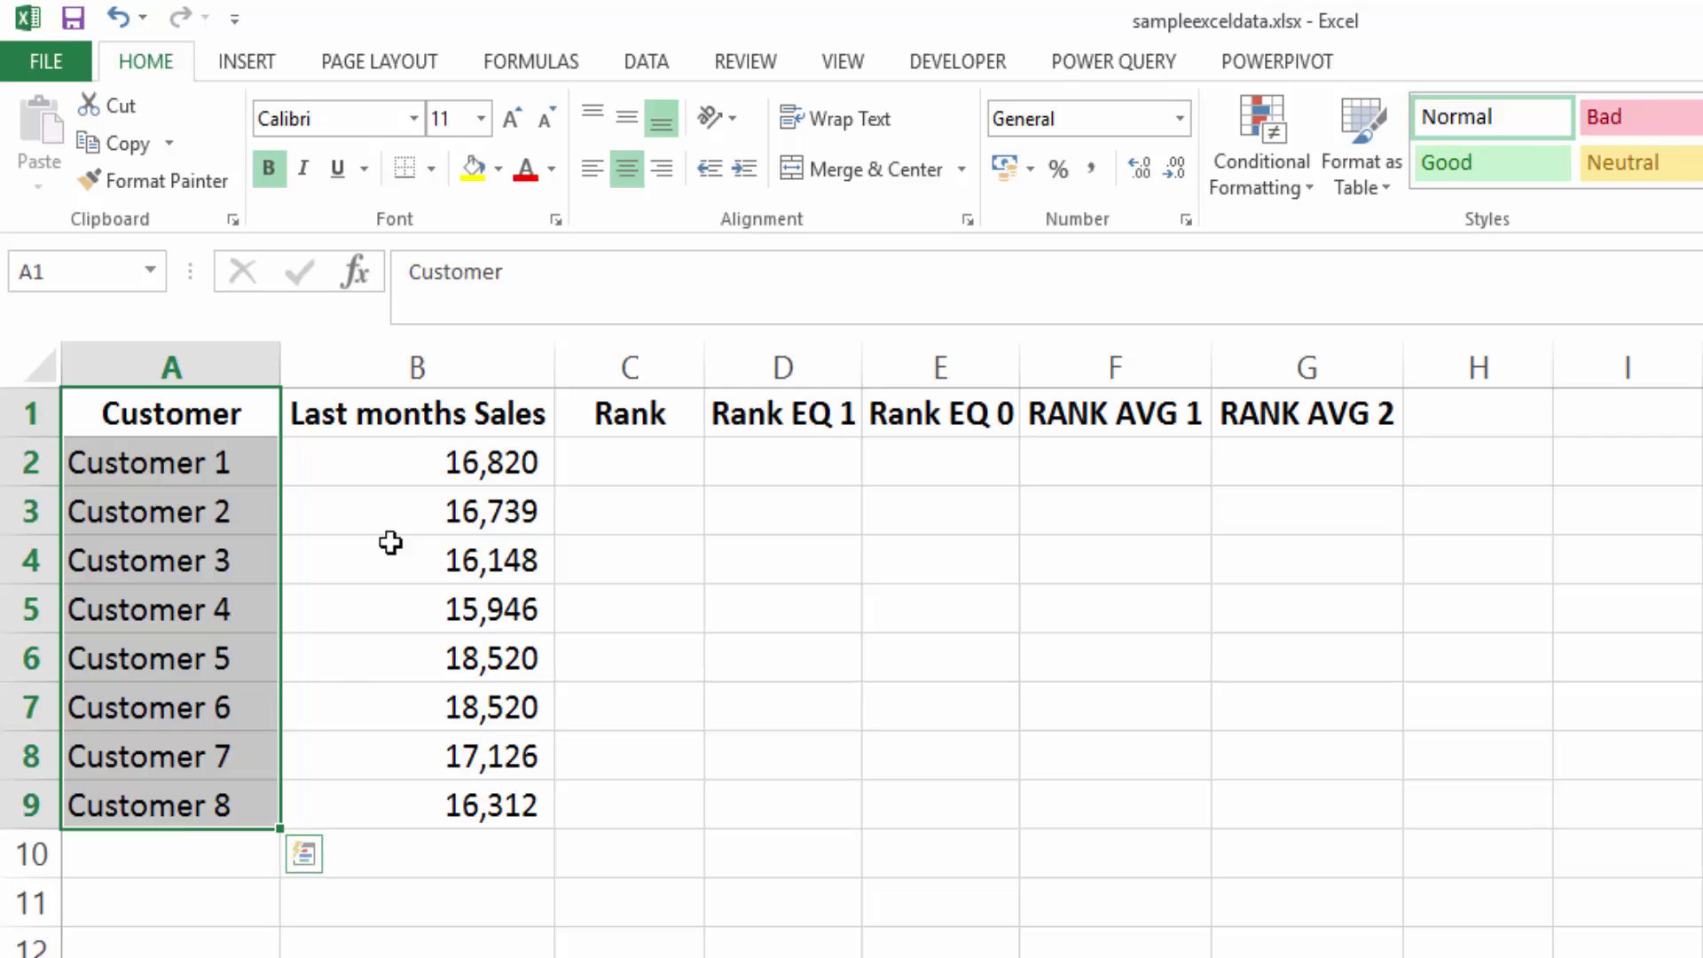
pyautogui.moveTo(410, 422); pyautogui.dragTo(407, 806)
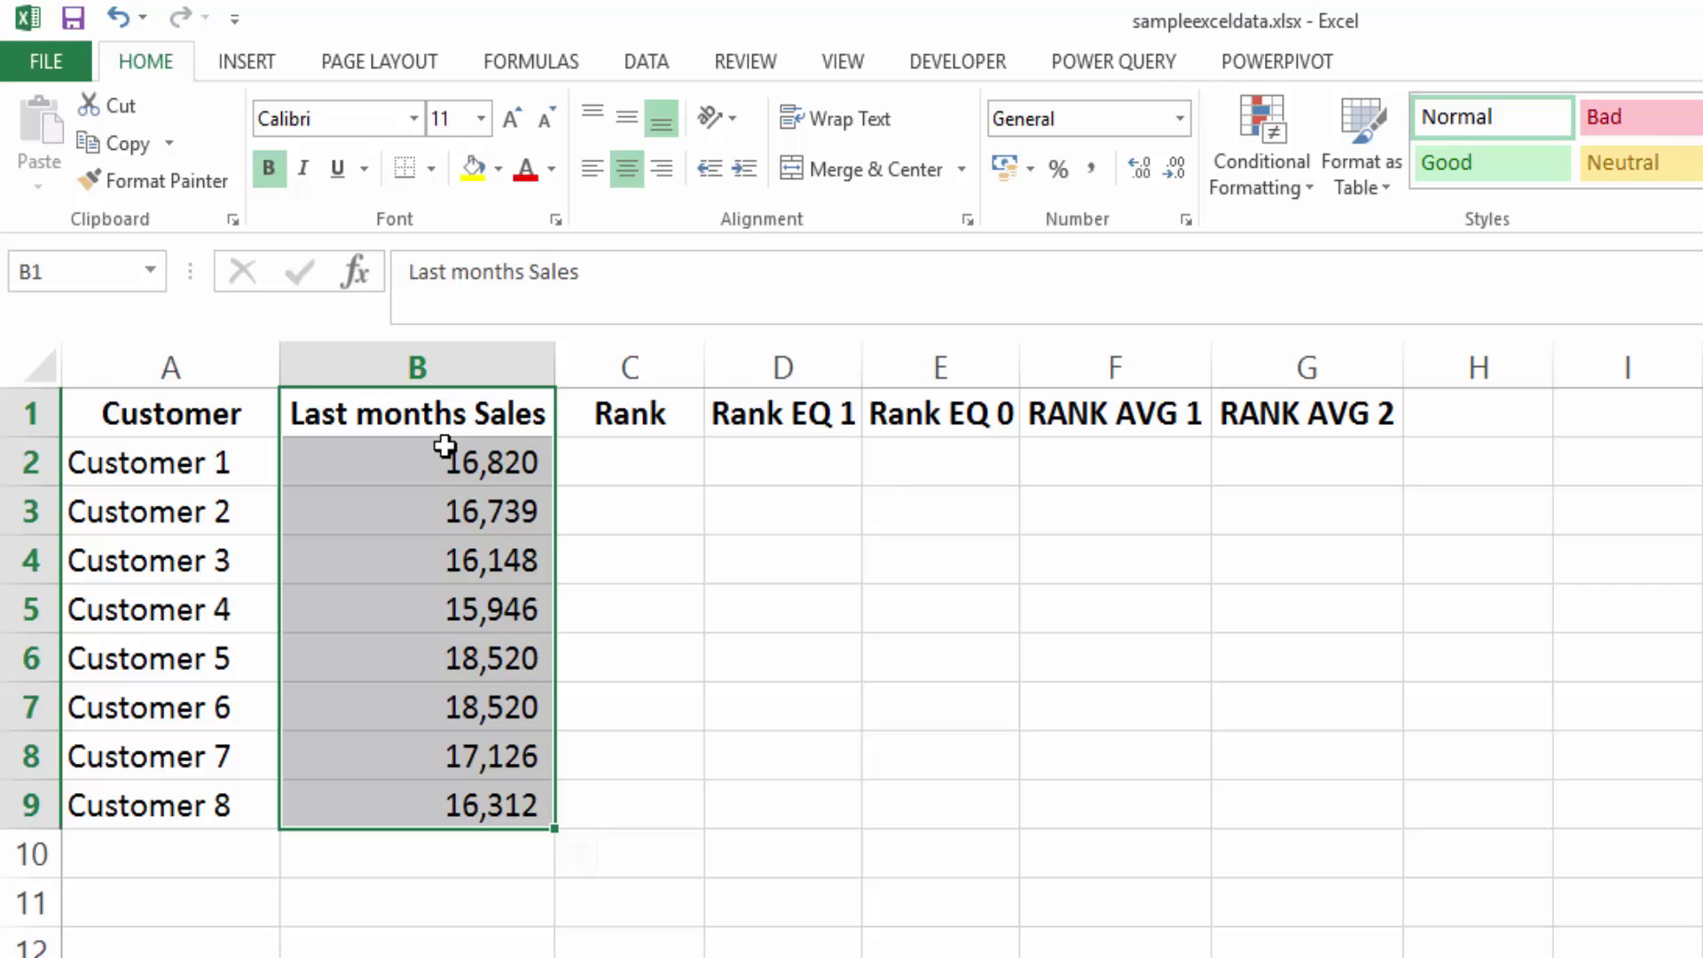
pyautogui.moveTo(445, 457); pyautogui.dragTo(468, 789)
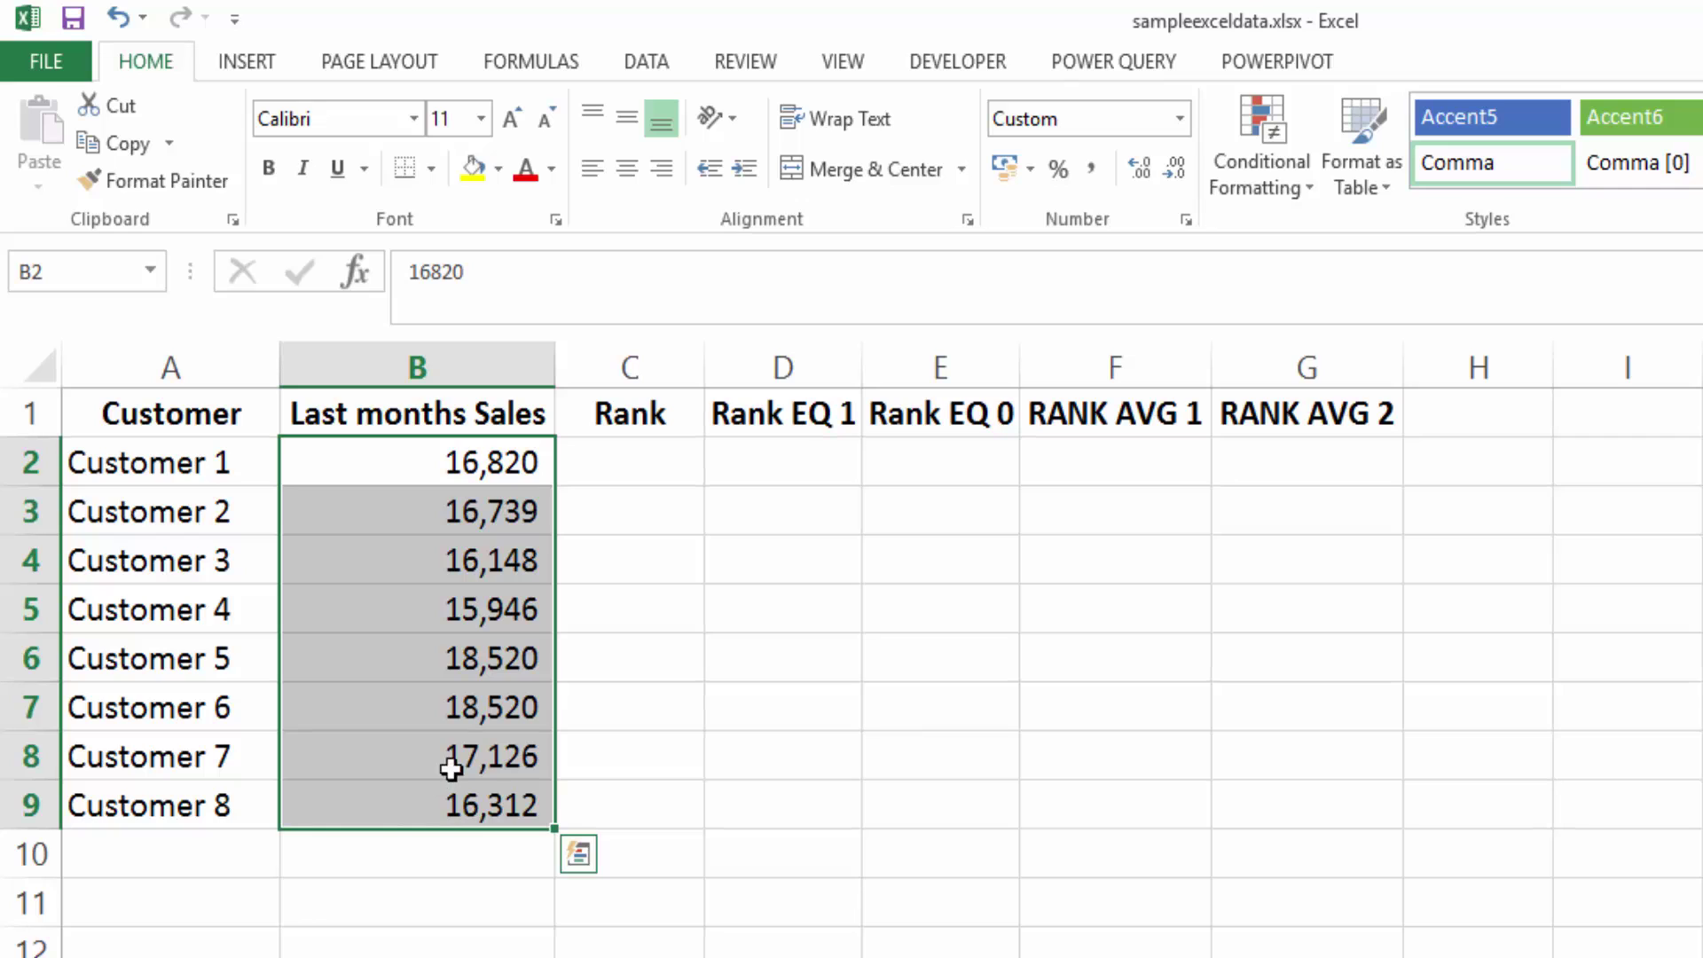
# Enter =RANK(B2,$B$2:$B$9,0) in C2, giving Customer 1 rank 4.
pyautogui.click(630, 467)
pyautogui.write('=rank')
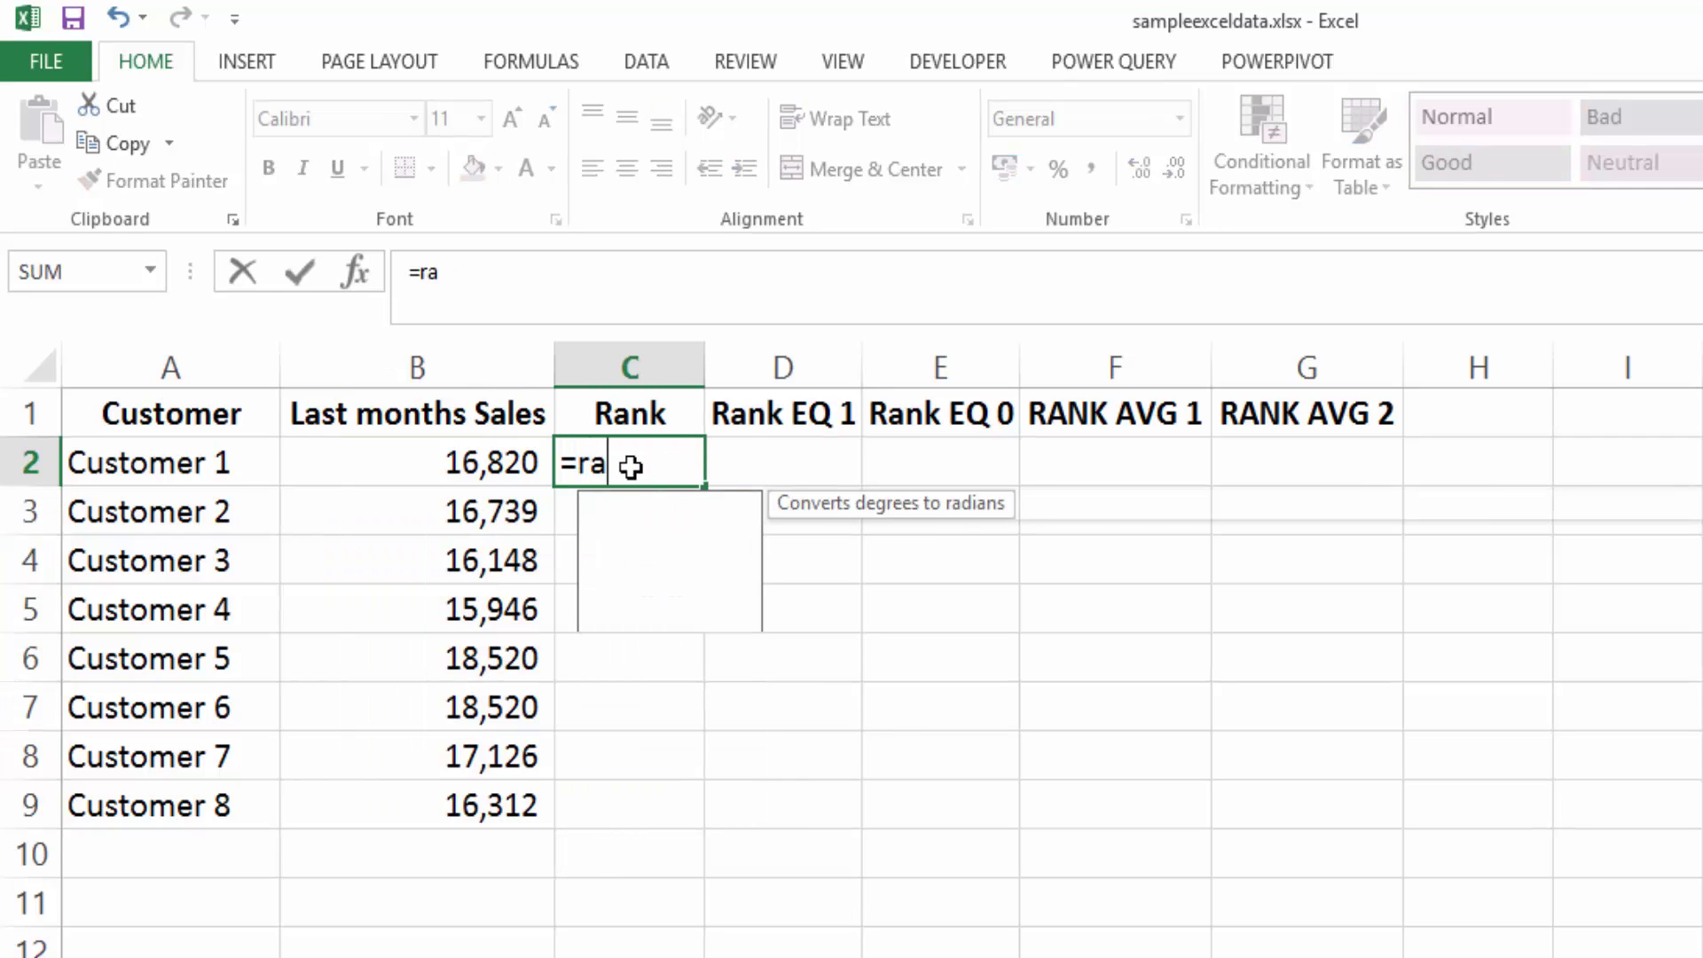
pyautogui.press('Down')
pyautogui.press('Down')
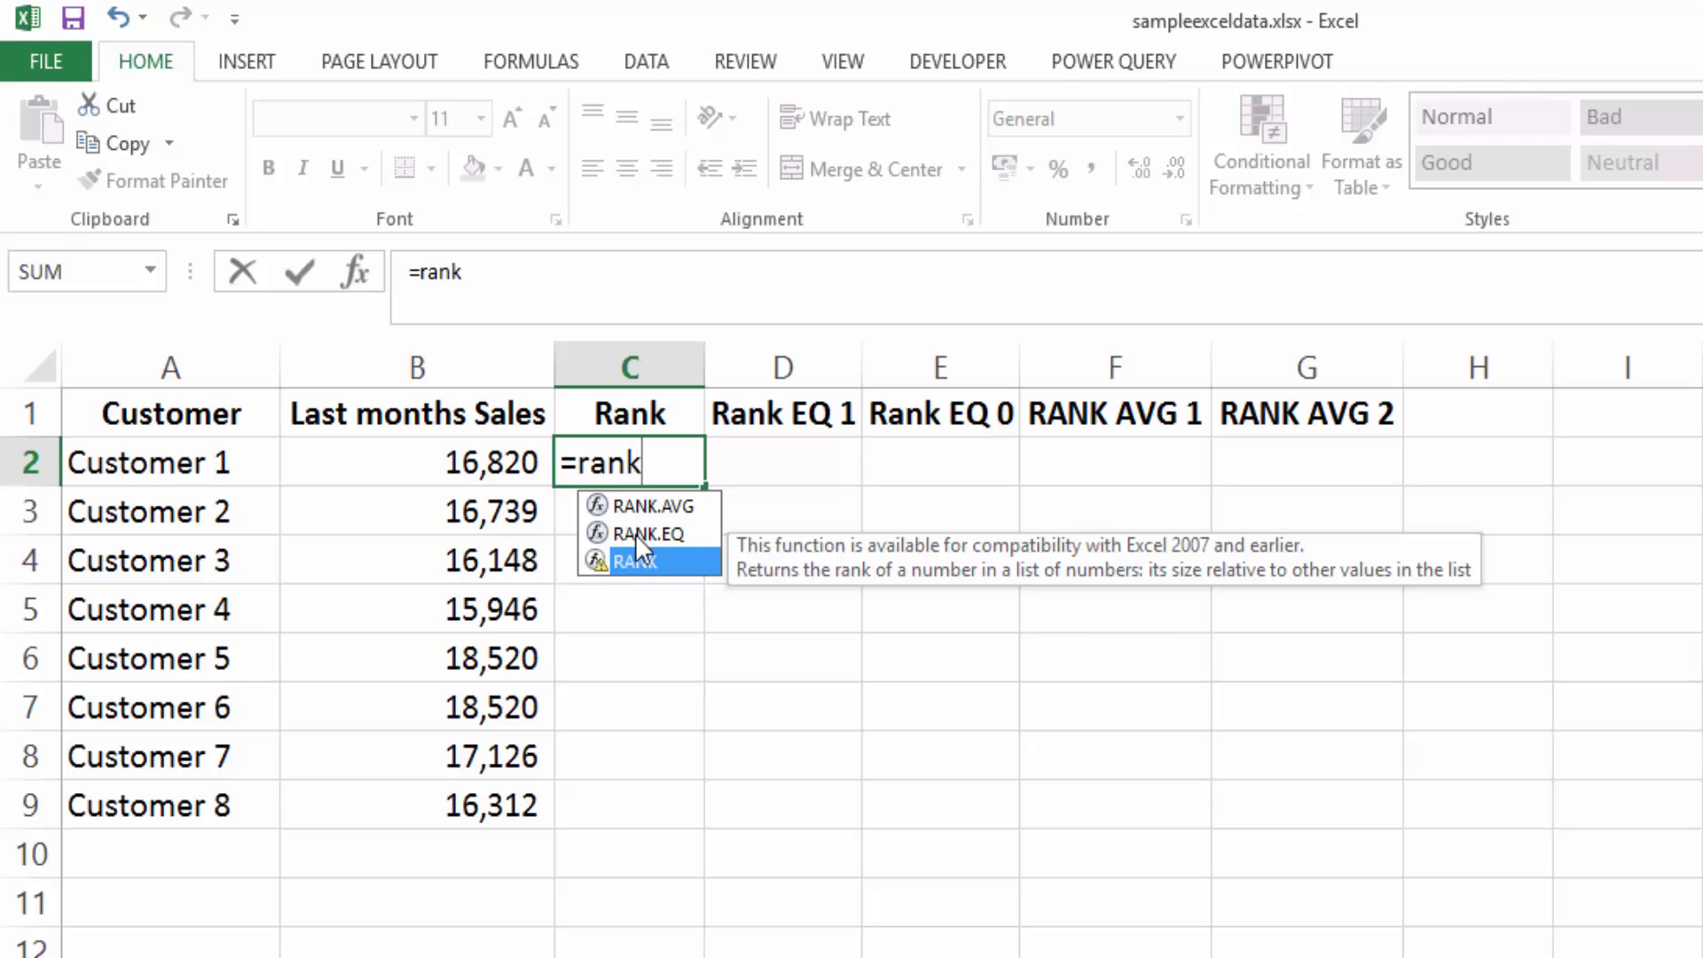
pyautogui.write('(')
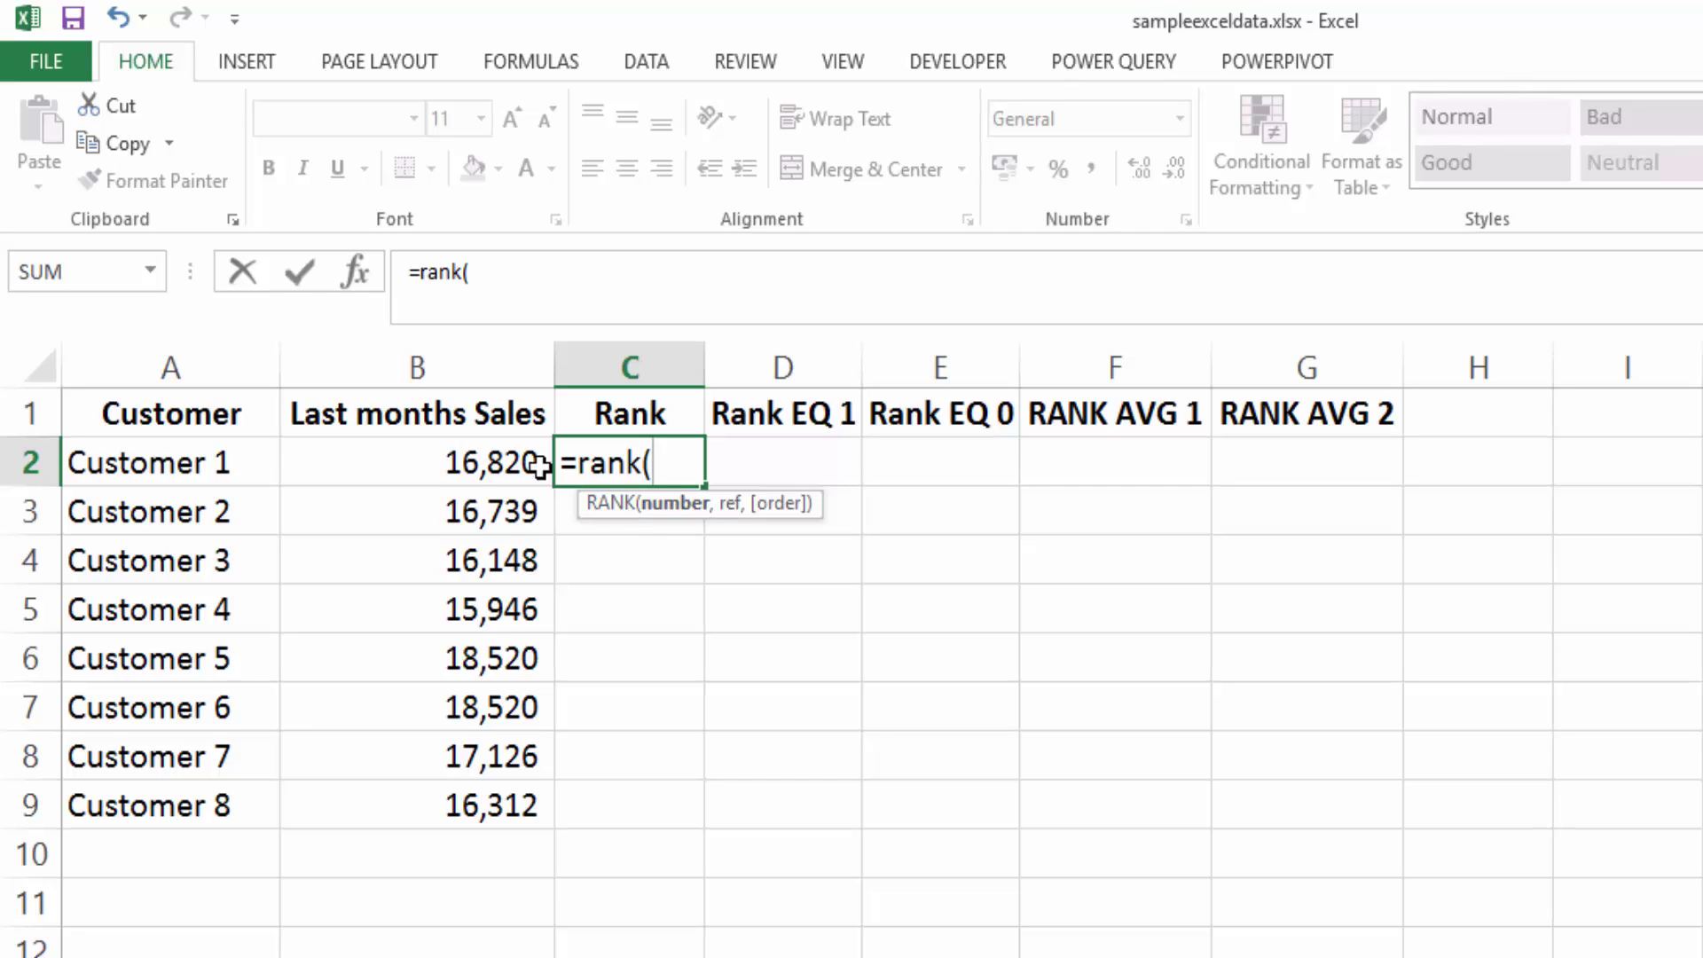
pyautogui.click(490, 465)
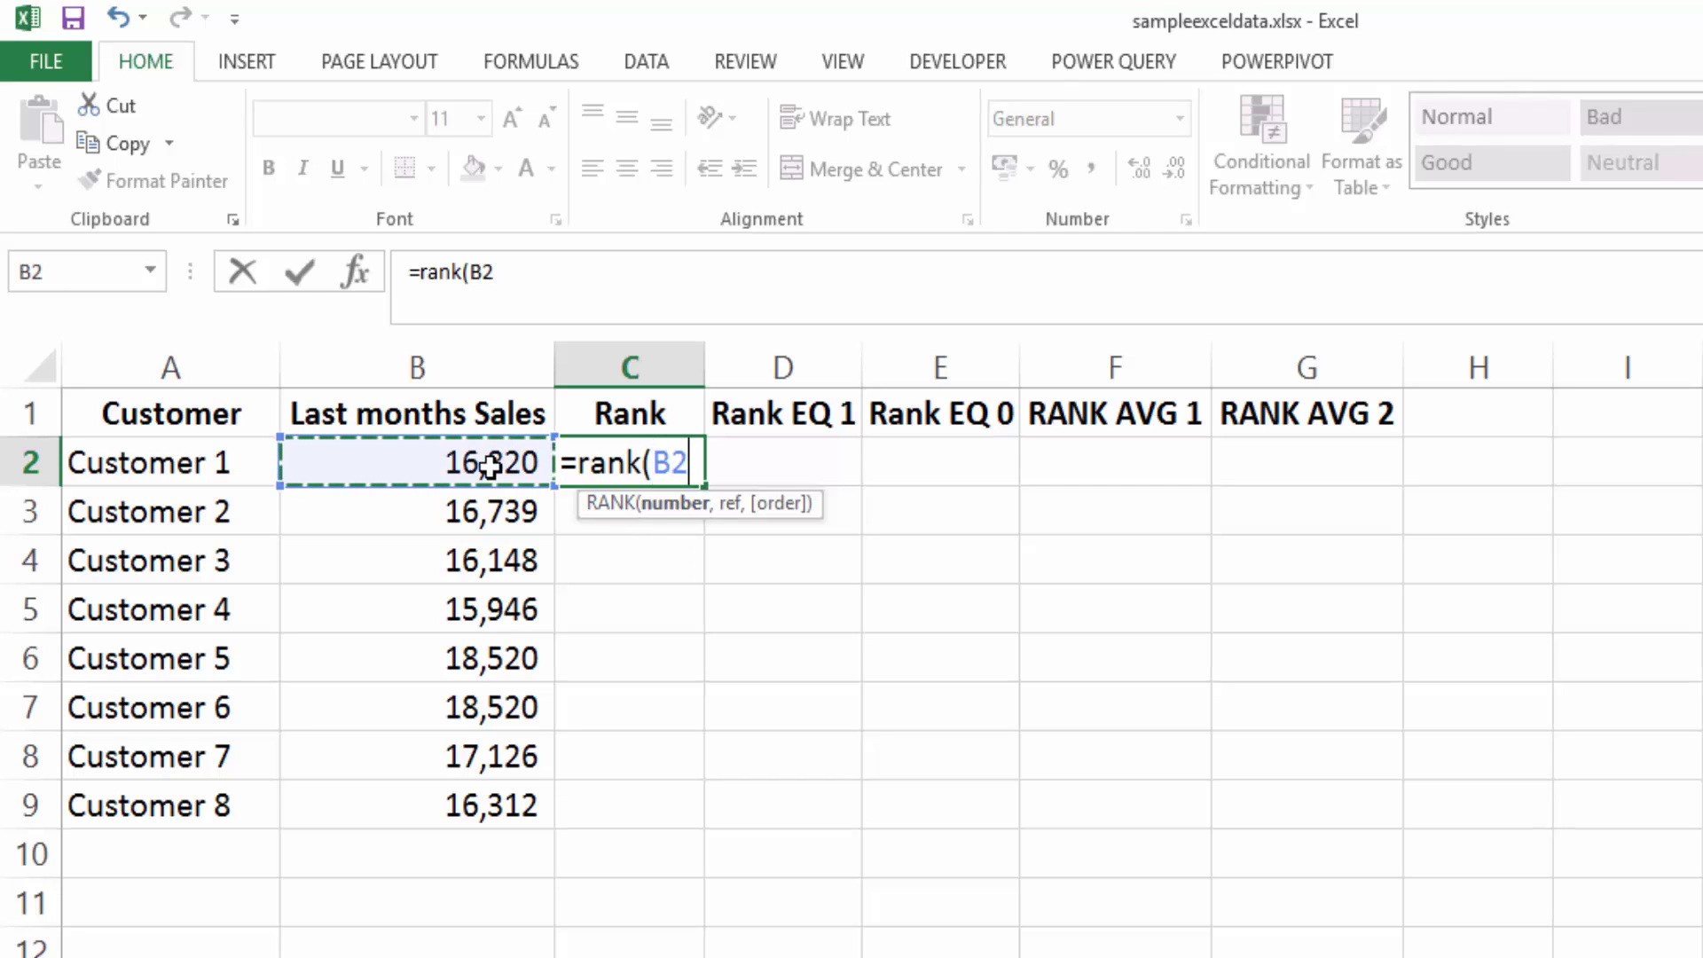
pyautogui.write(',')
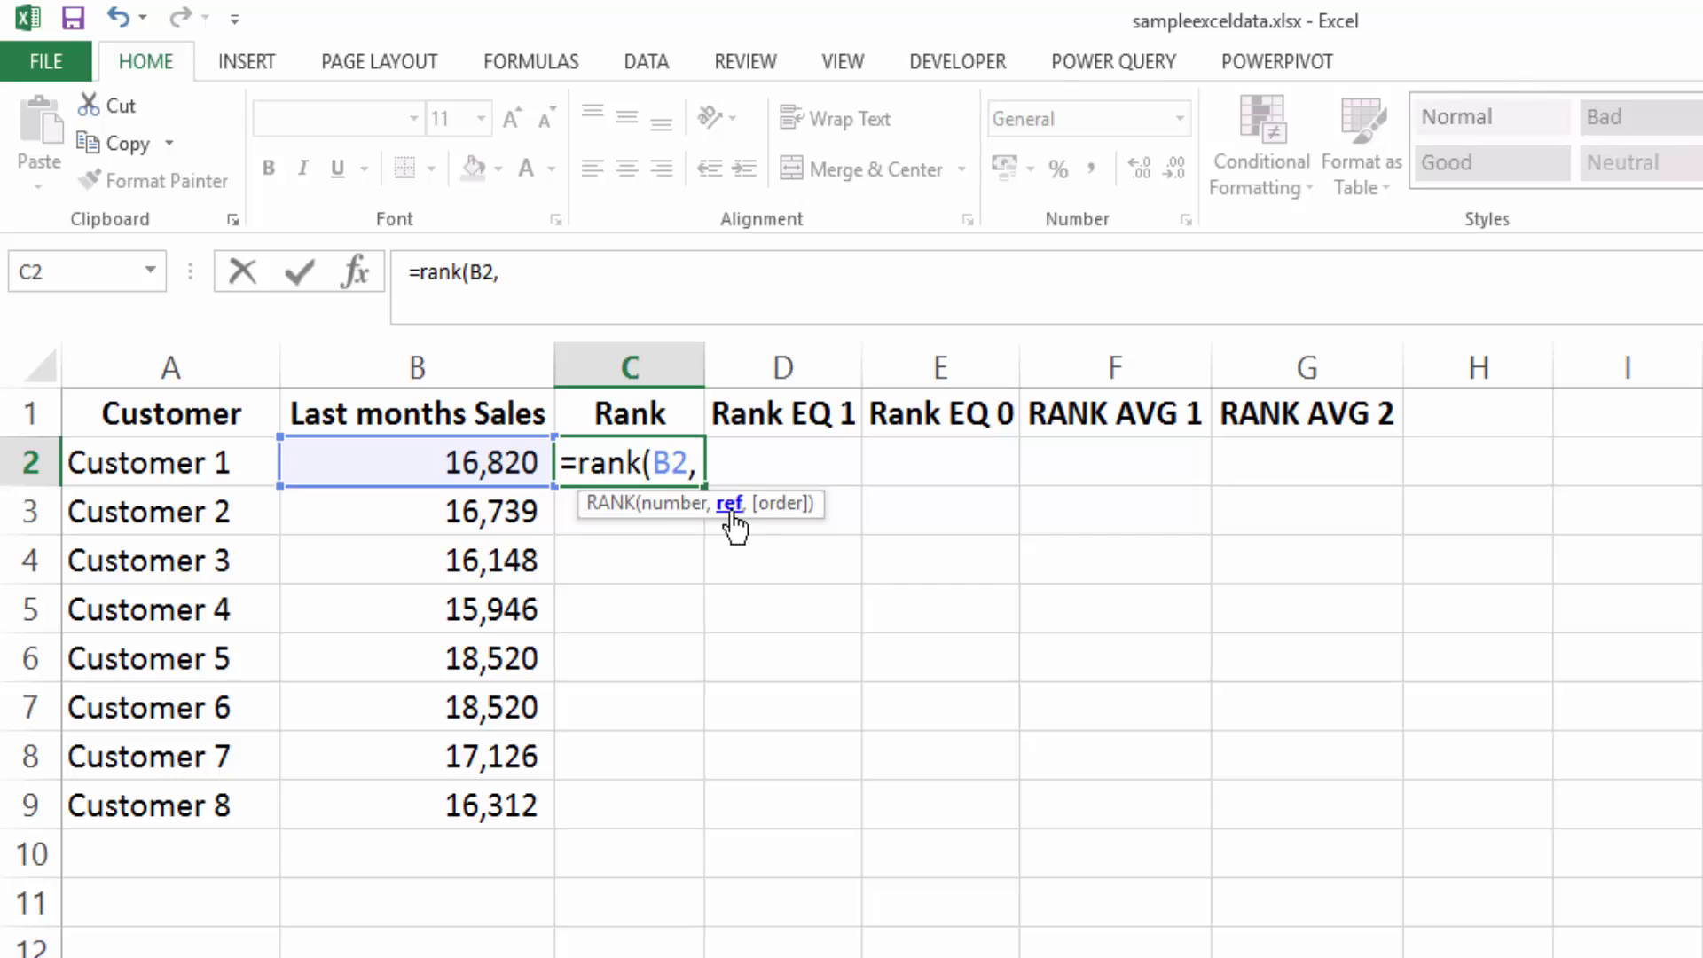
pyautogui.moveTo(438, 447); pyautogui.dragTo(408, 801)
pyautogui.press('F4')
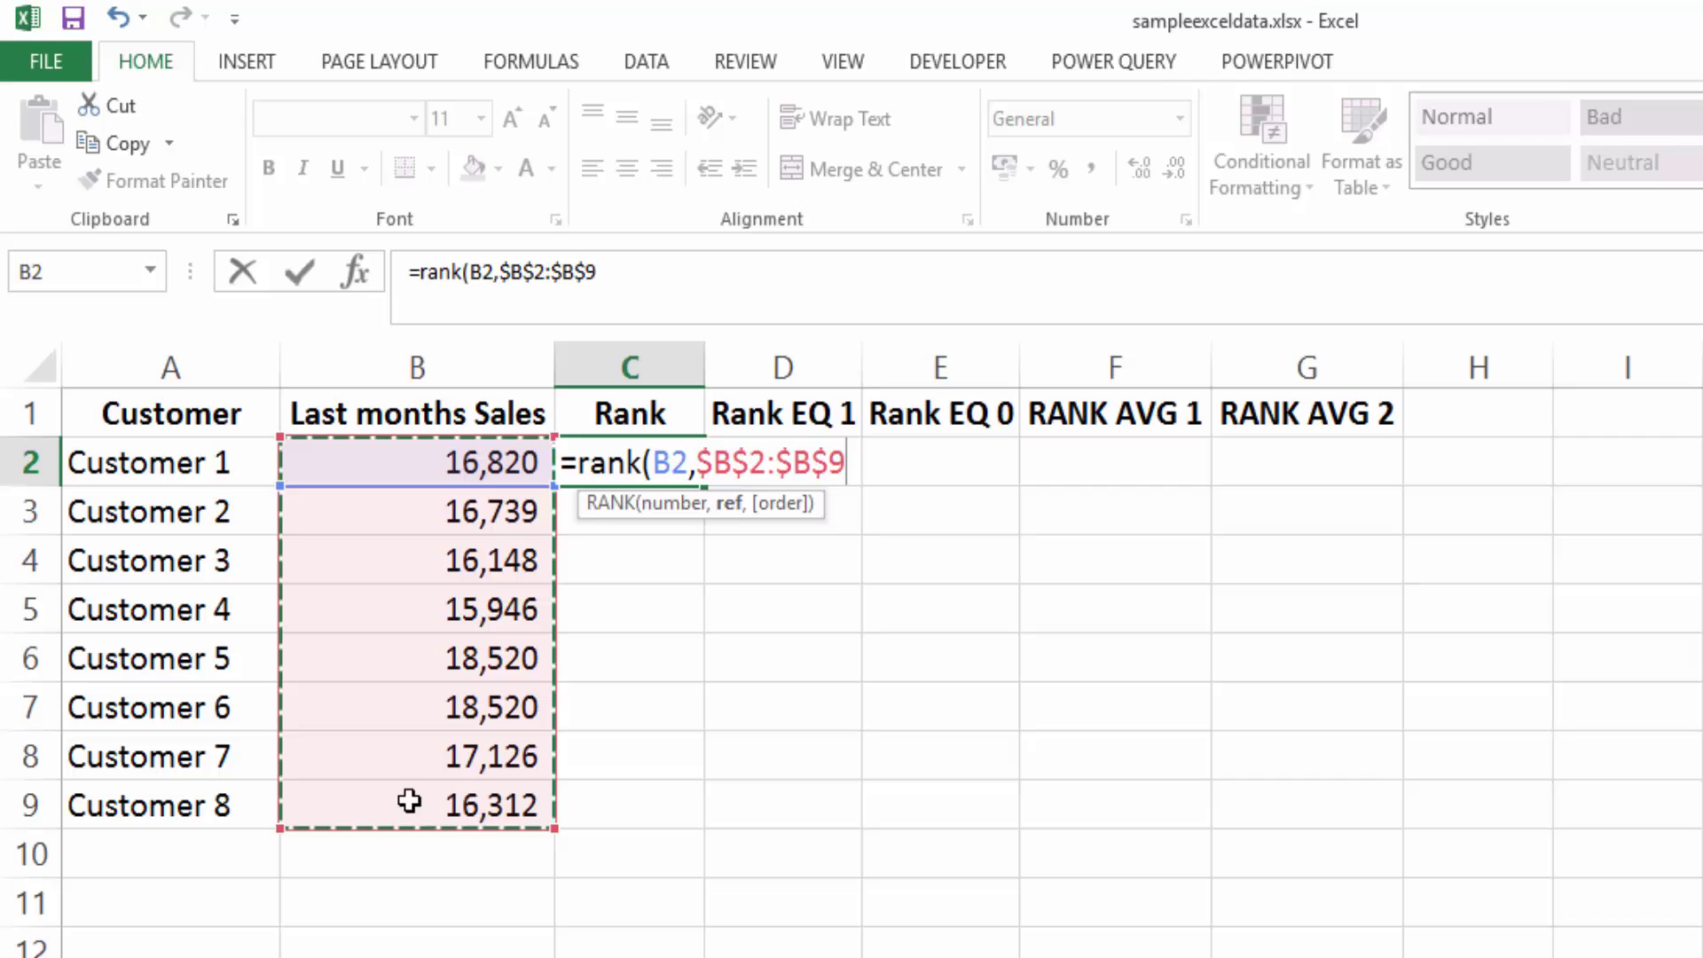
pyautogui.write(',')
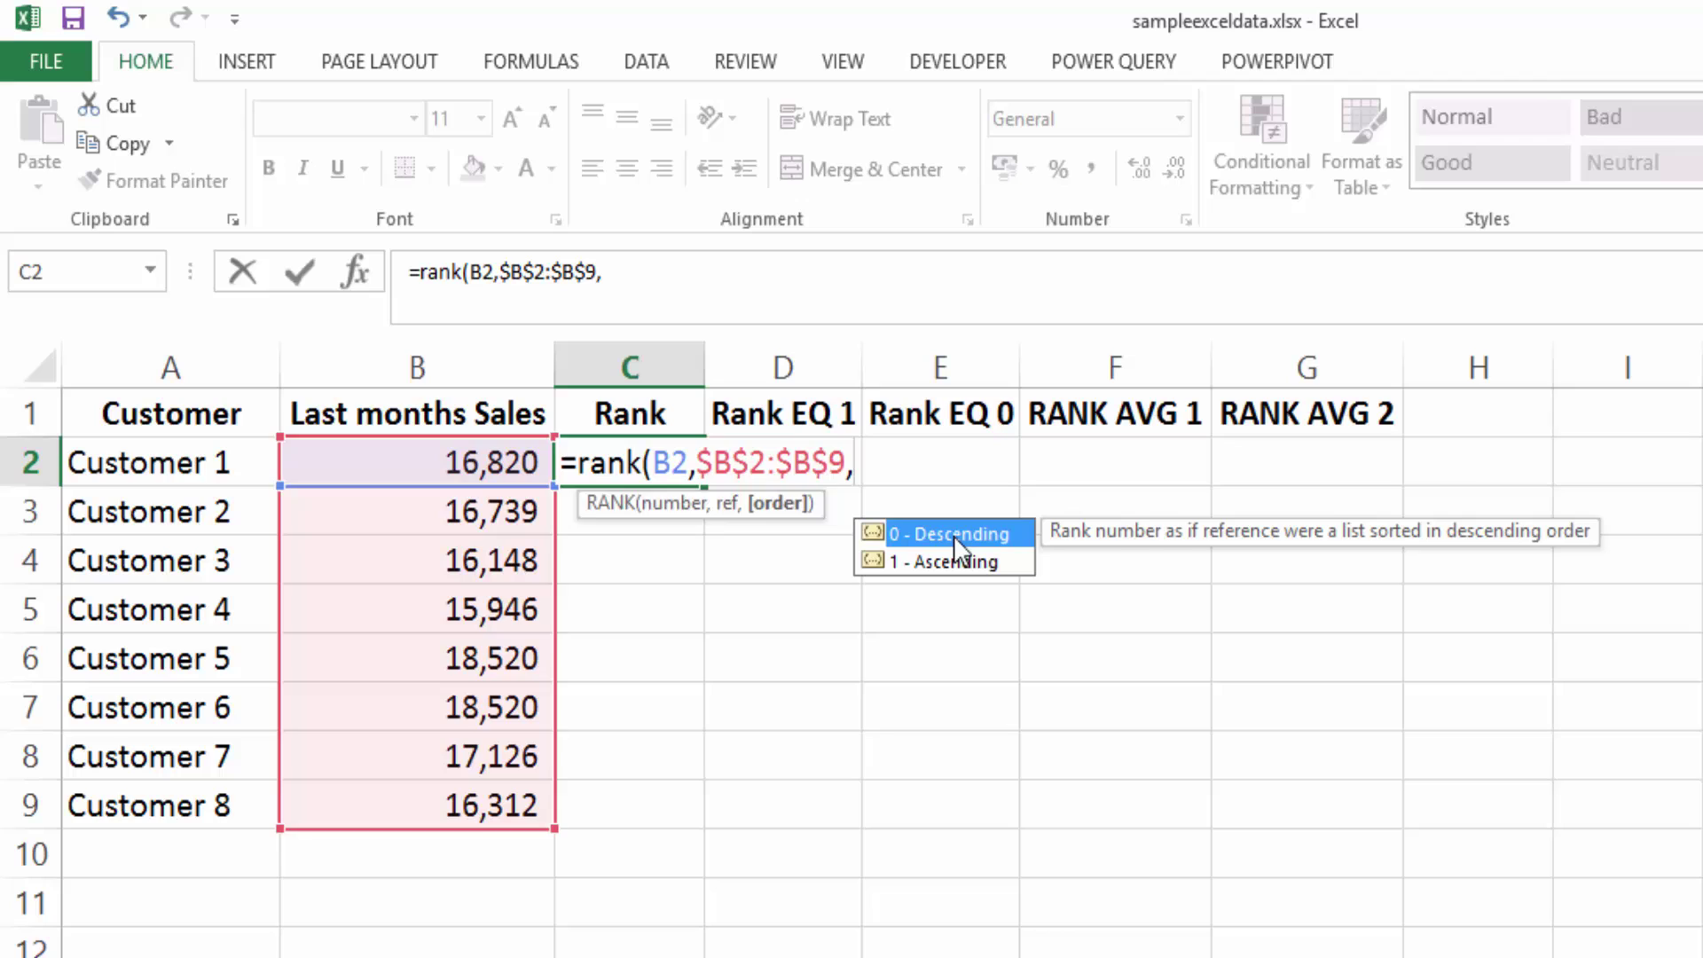
pyautogui.click(611, 268)
pyautogui.write('0)')
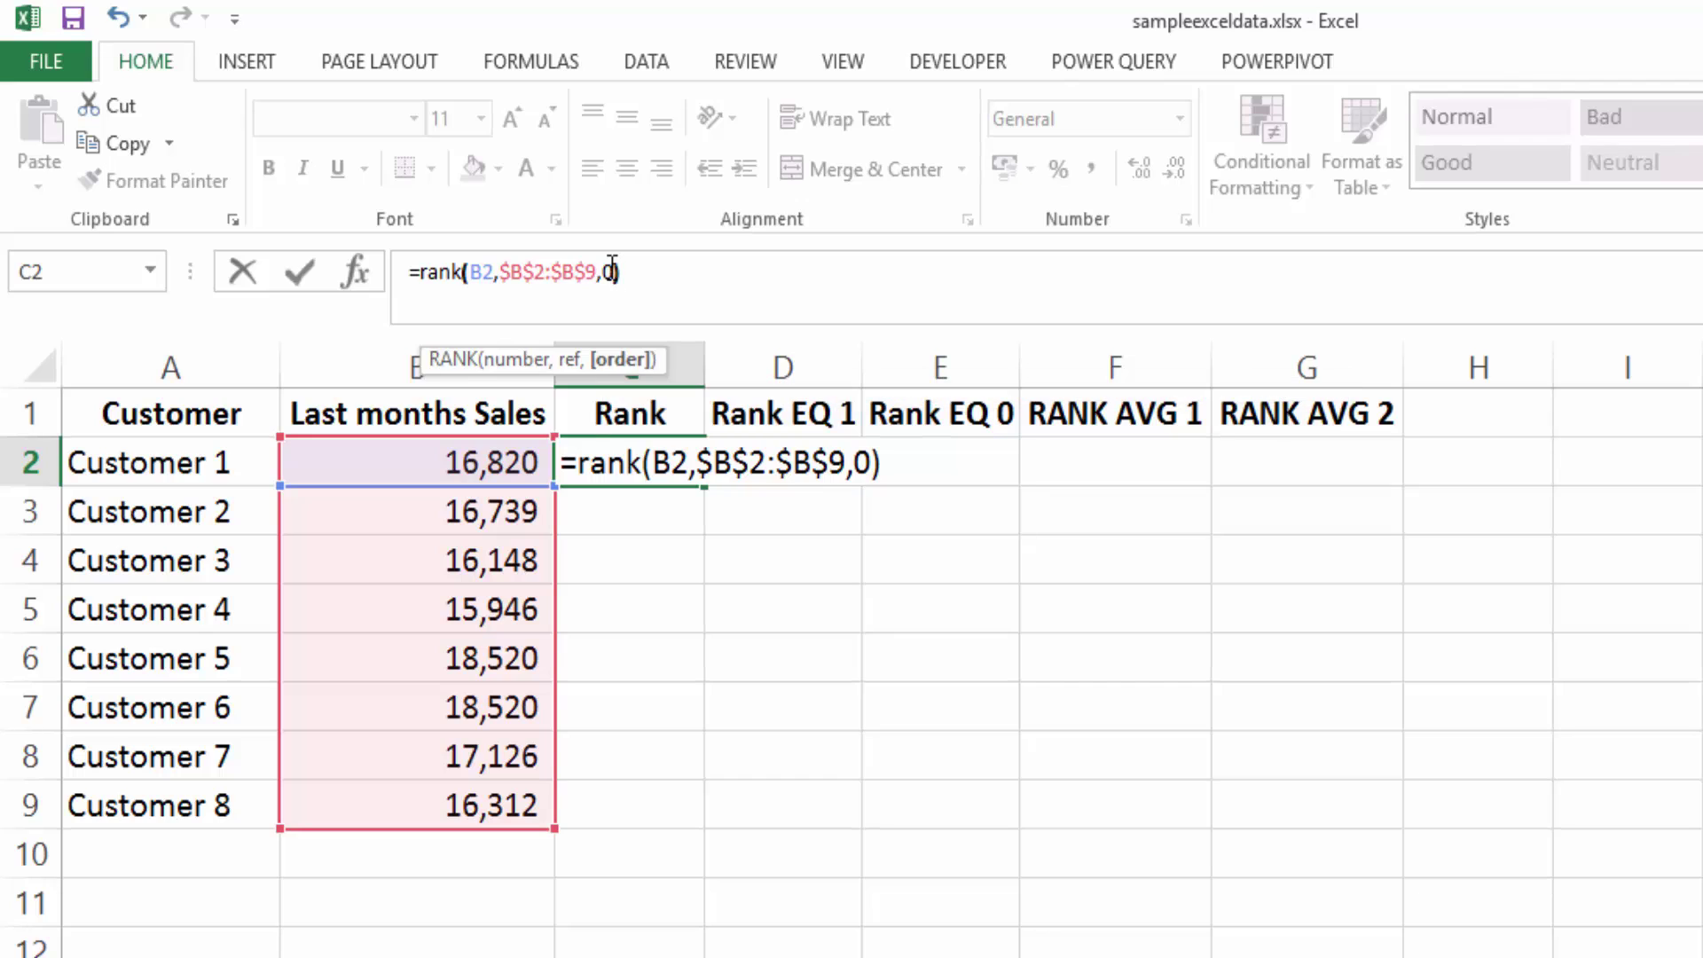
pyautogui.press('Return')
pyautogui.click(651, 473)
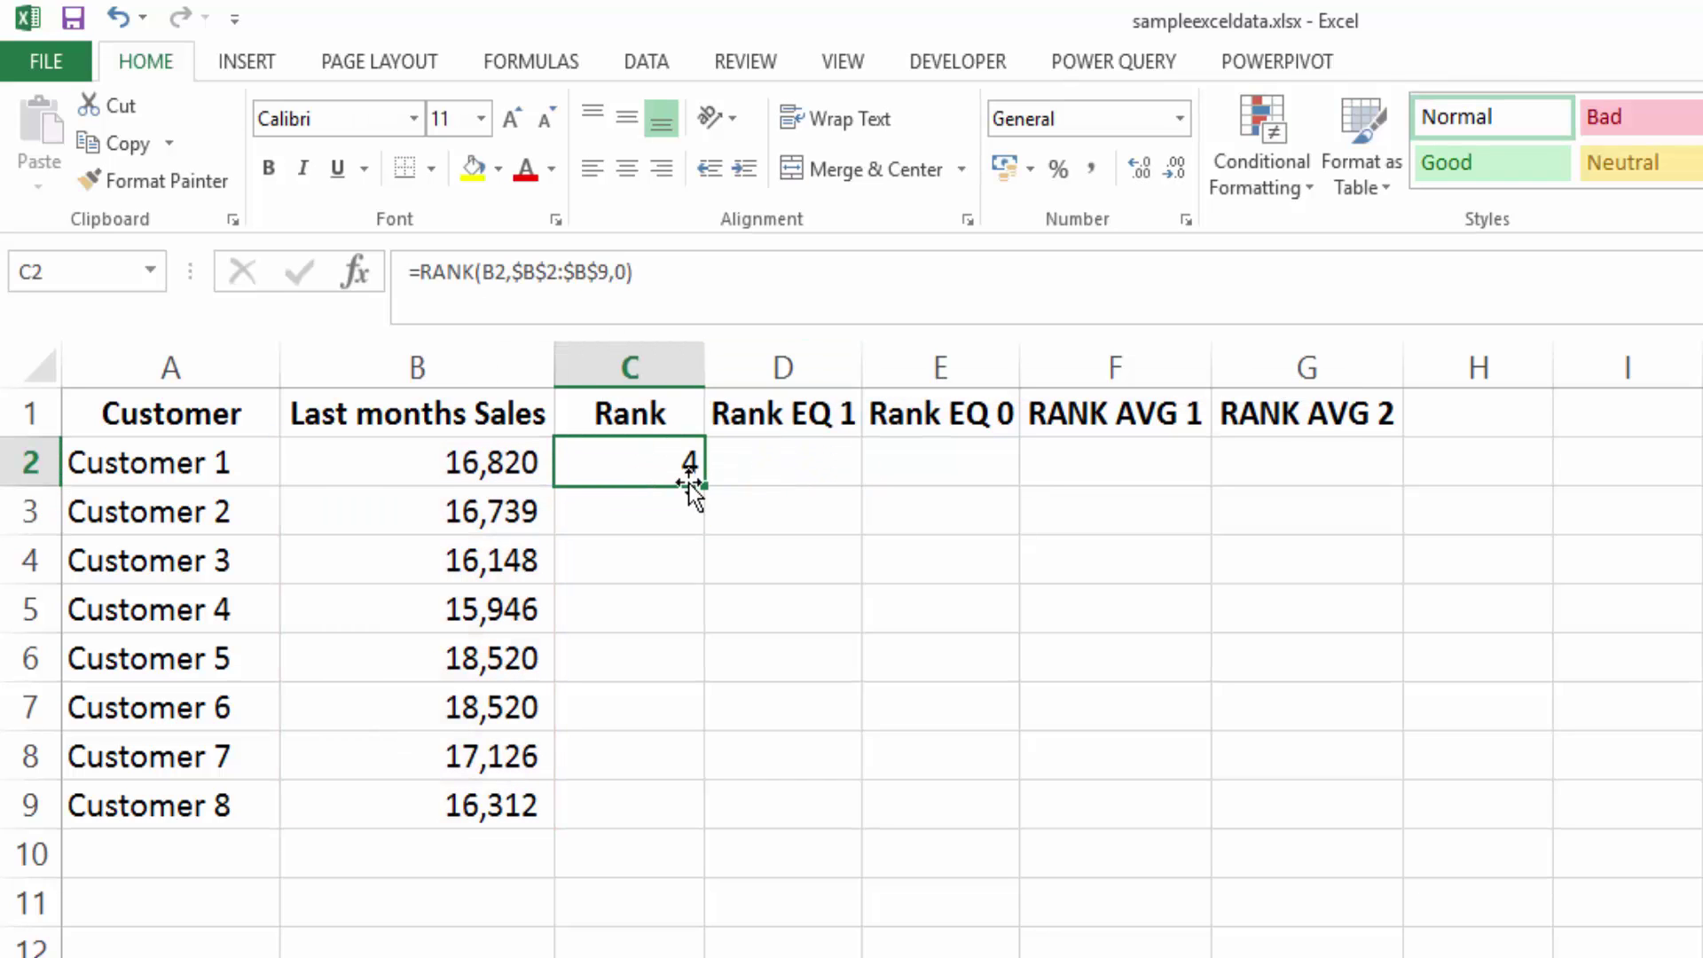
# Fill the RANK formula down C2:C9 and check Customer 5's sales and rank.
pyautogui.moveTo(703, 487); pyautogui.dragTo(668, 823)
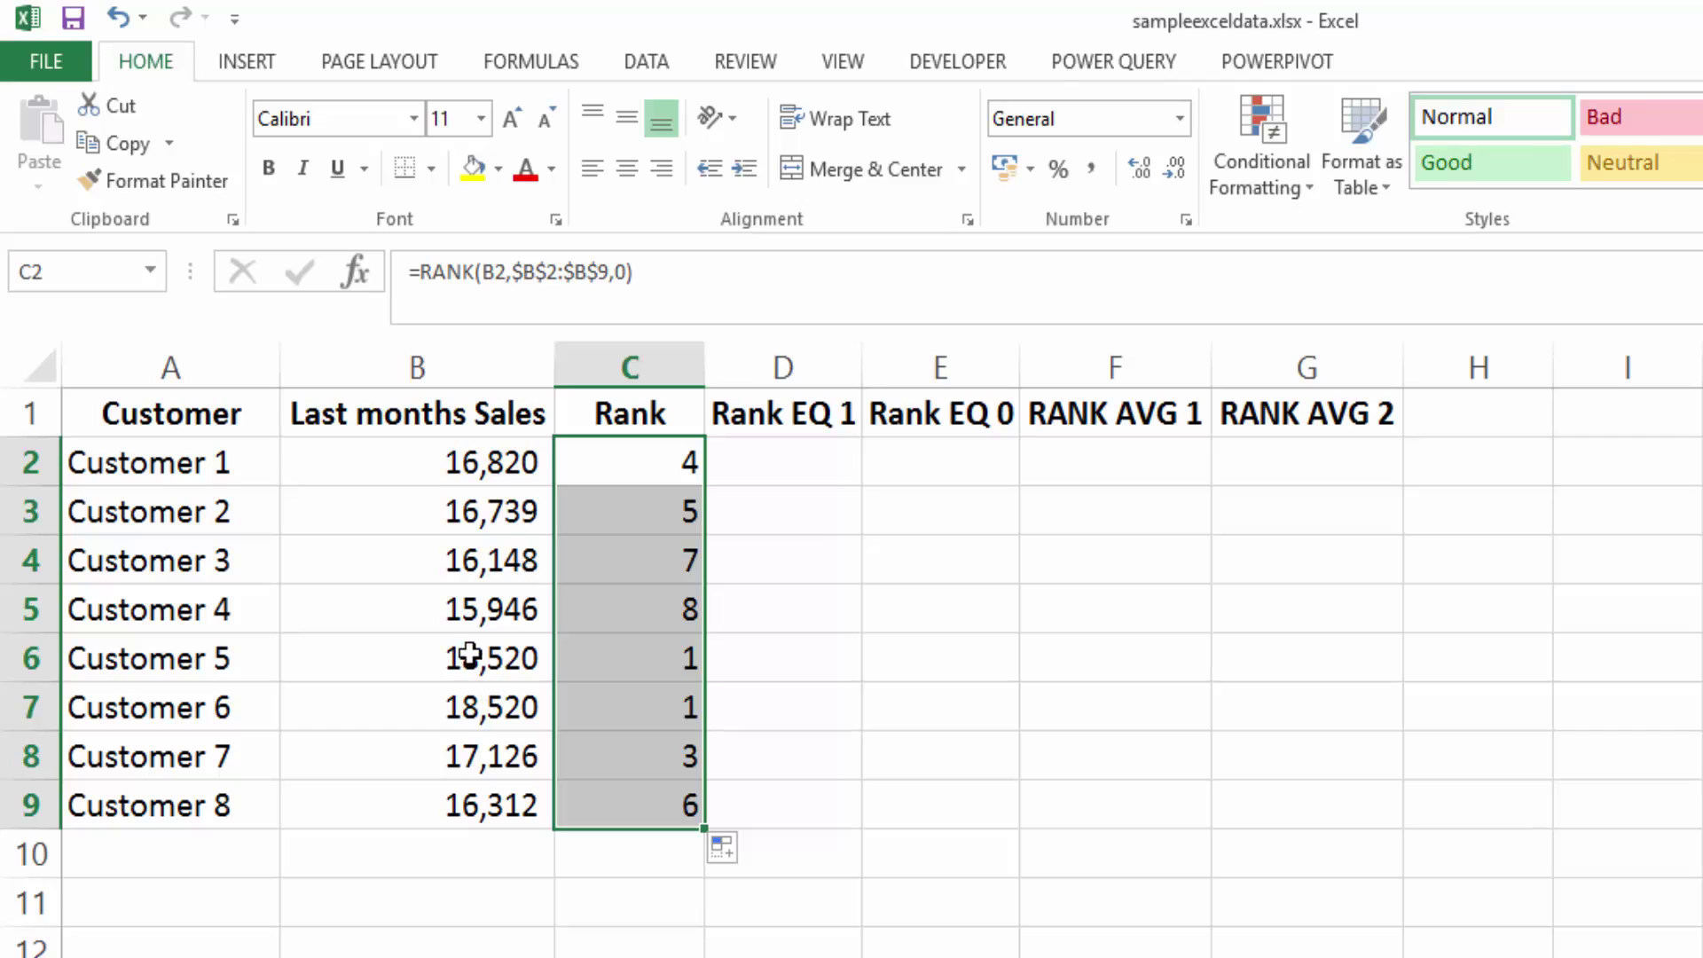
pyautogui.click(620, 658)
pyautogui.click(432, 658)
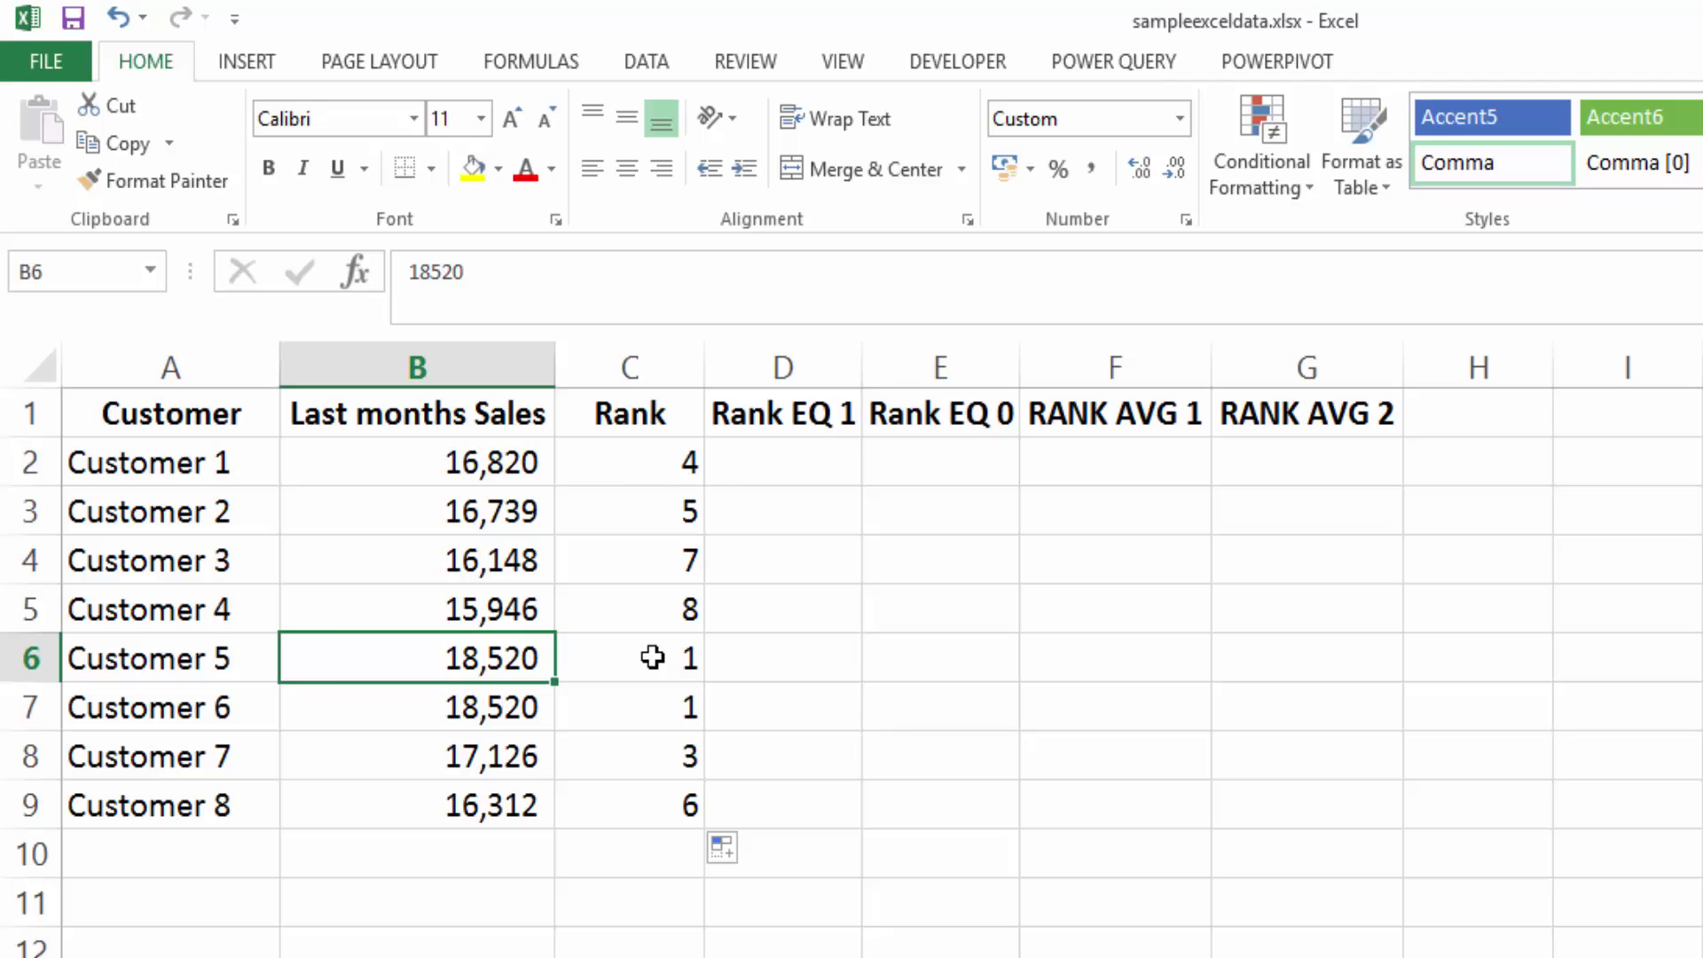
# Compare the tied 18,520 sales in B6:B7 with their shared rank 1 in C6:C7.
pyautogui.moveTo(638, 650); pyautogui.dragTo(639, 723)
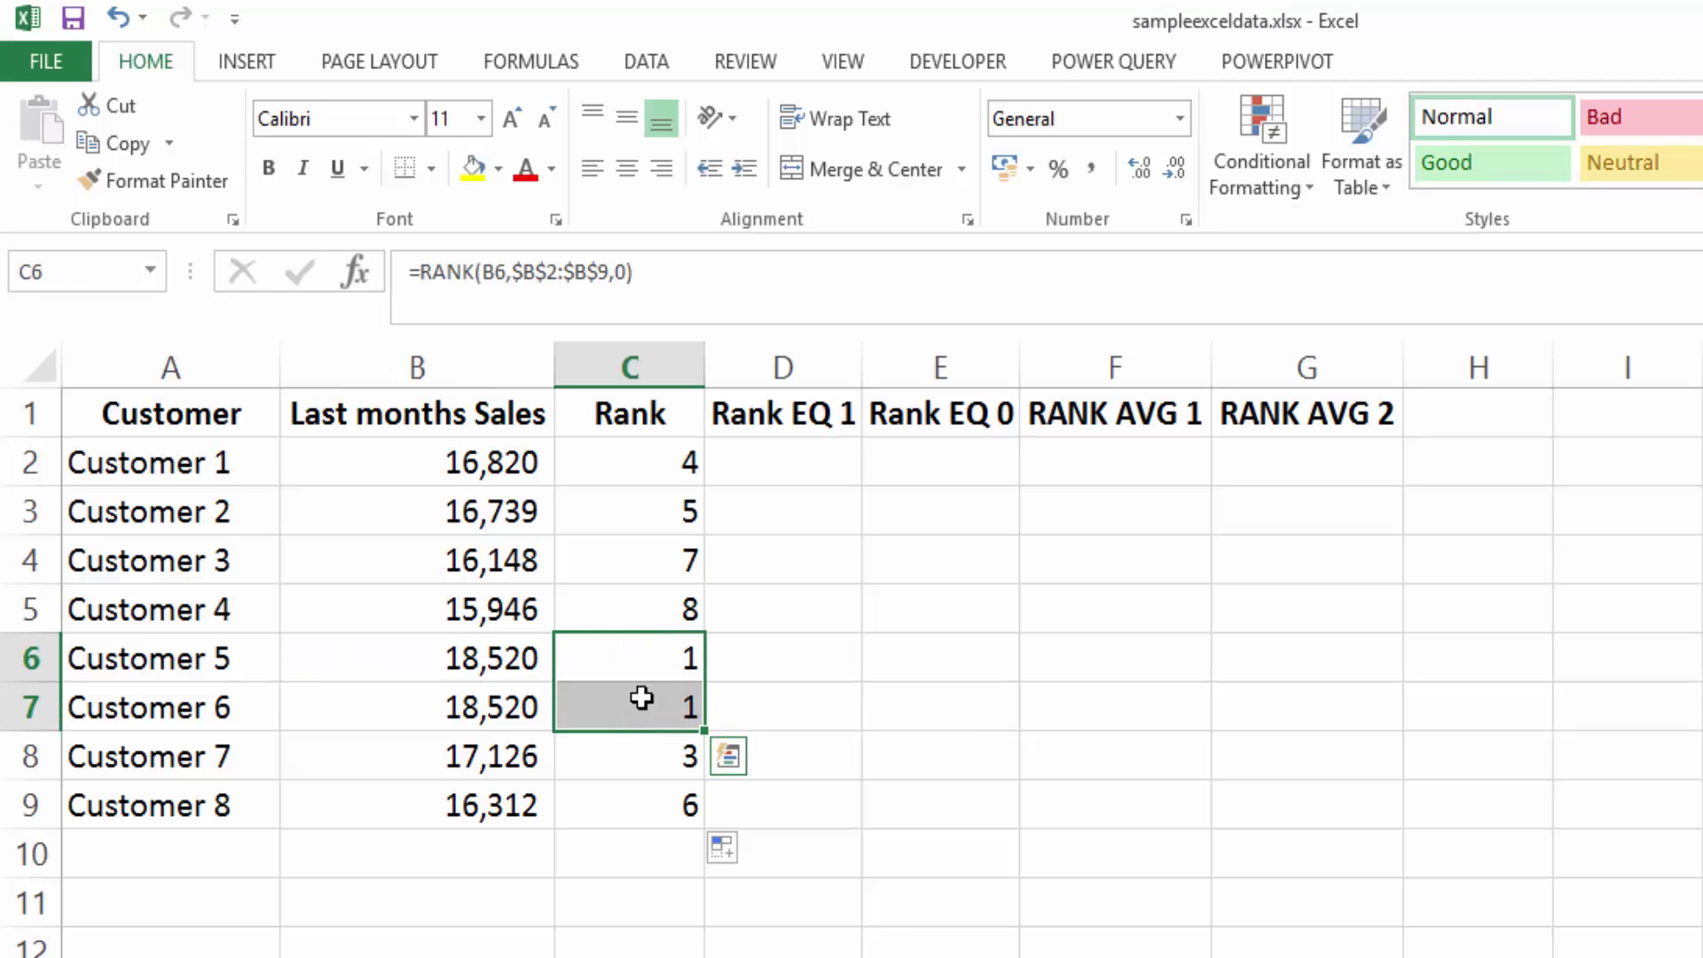
pyautogui.moveTo(639, 661); pyautogui.dragTo(494, 709)
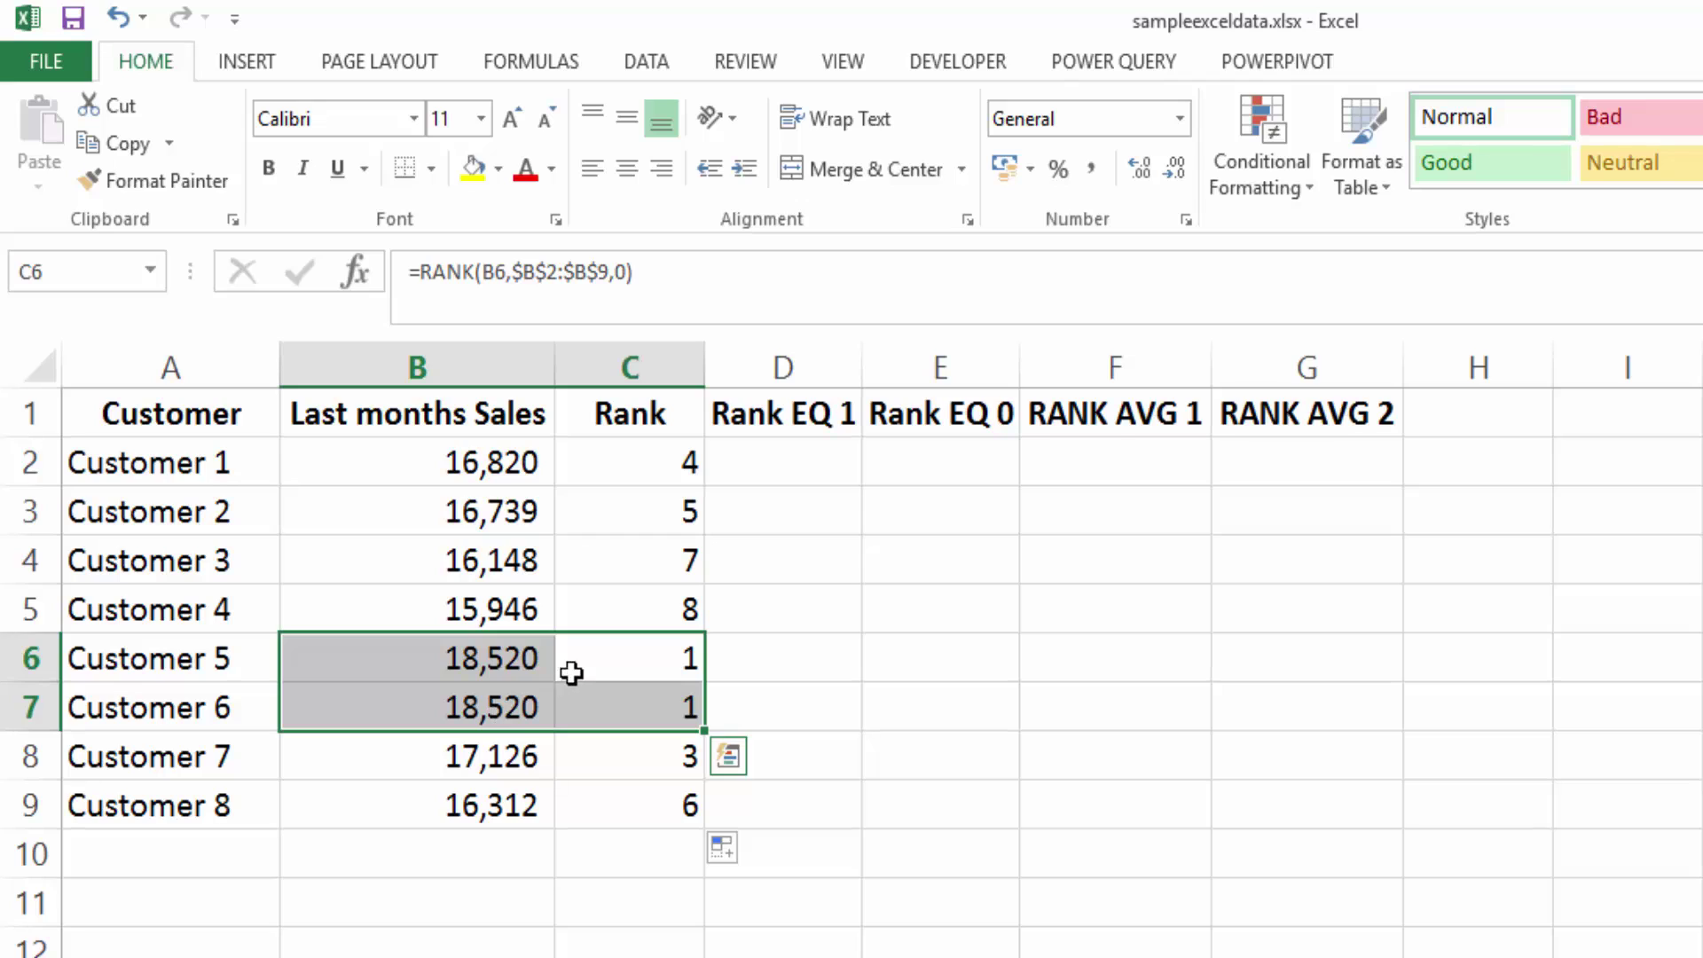
pyautogui.click(465, 674)
pyautogui.click(501, 710)
pyautogui.click(630, 702)
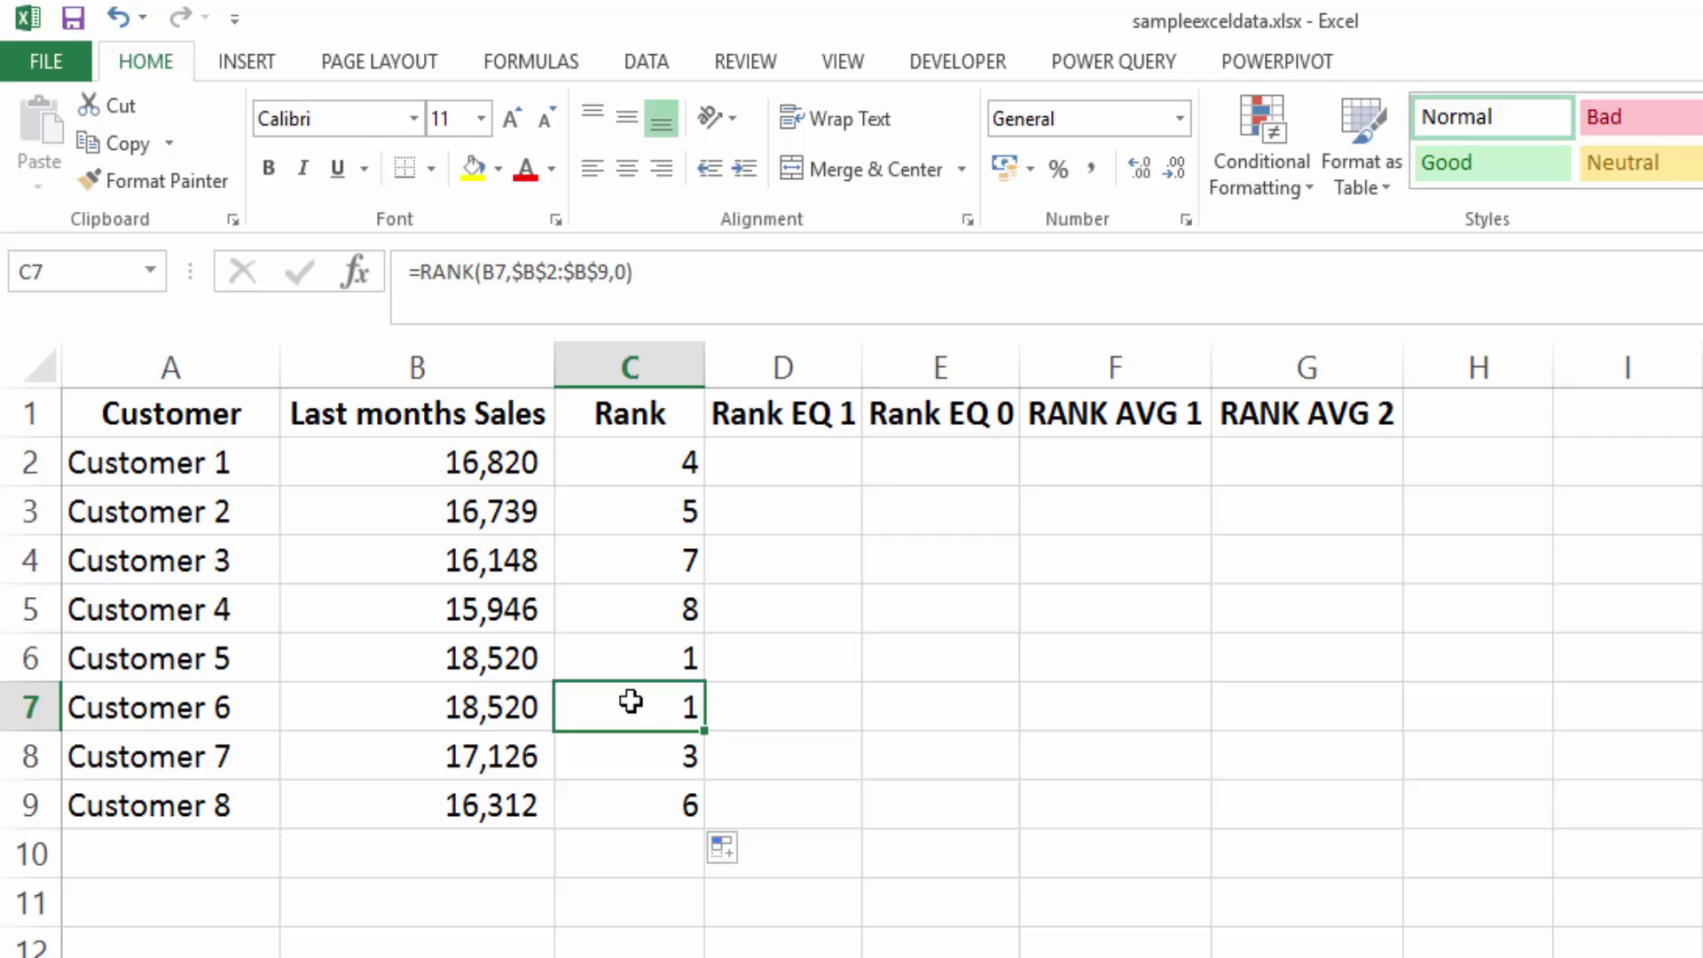
pyautogui.moveTo(635, 475); pyautogui.dragTo(612, 817)
pyautogui.doubleClick(619, 272)
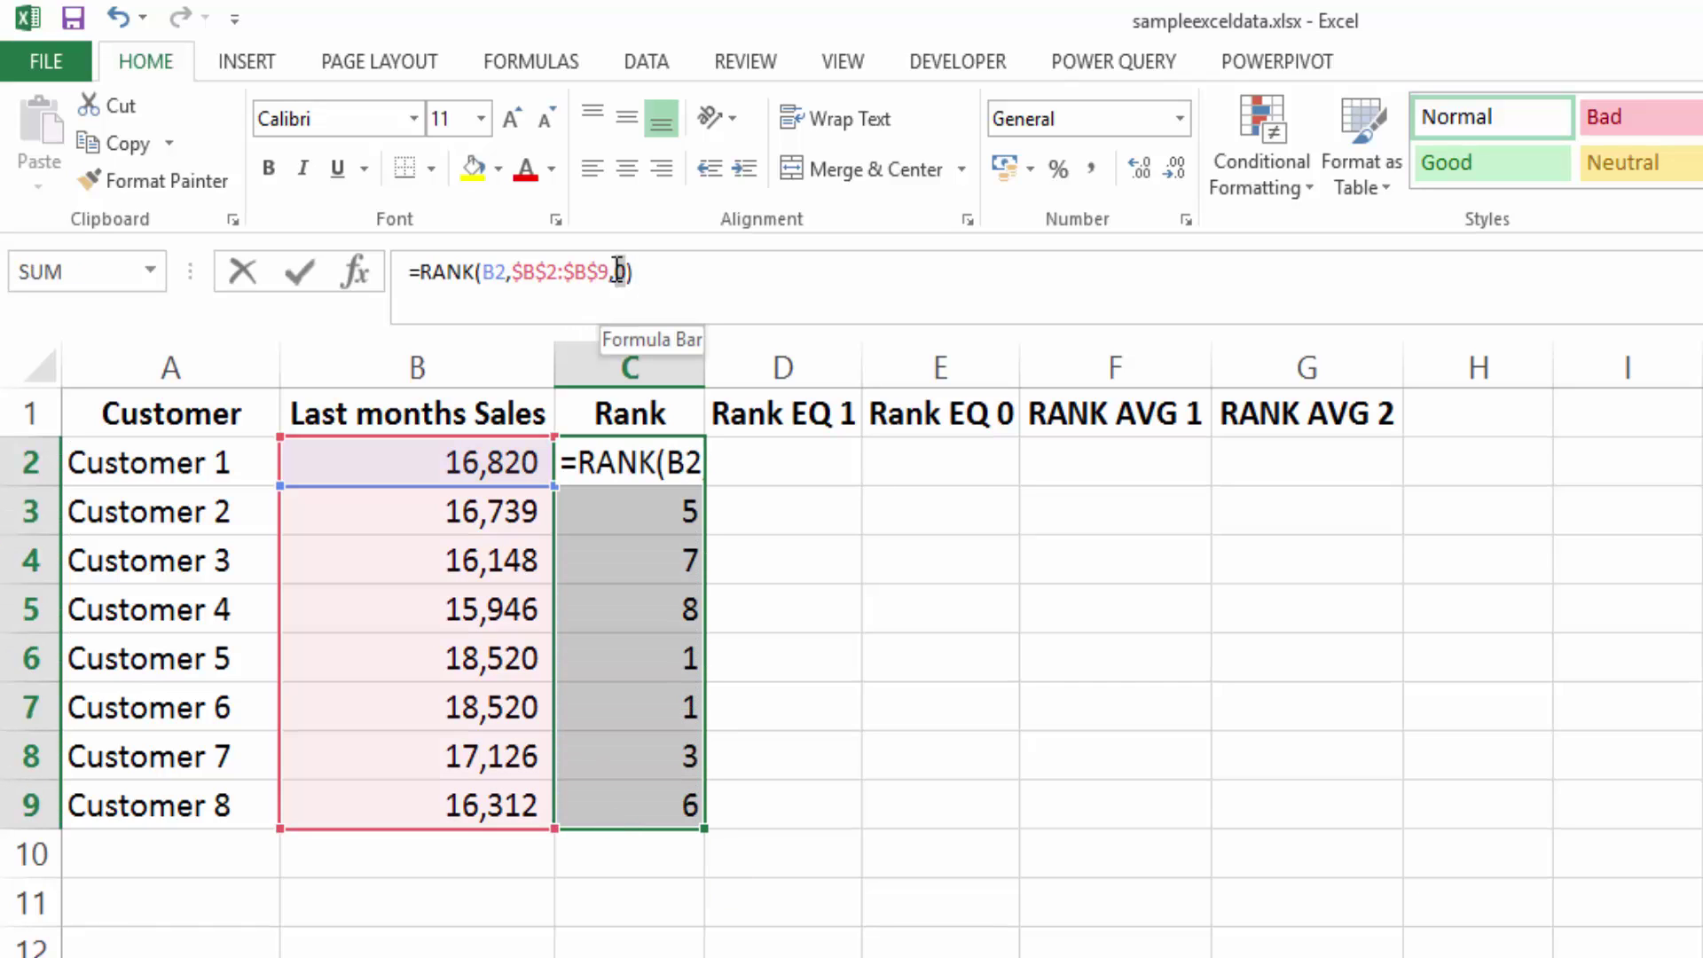
pyautogui.write('1')
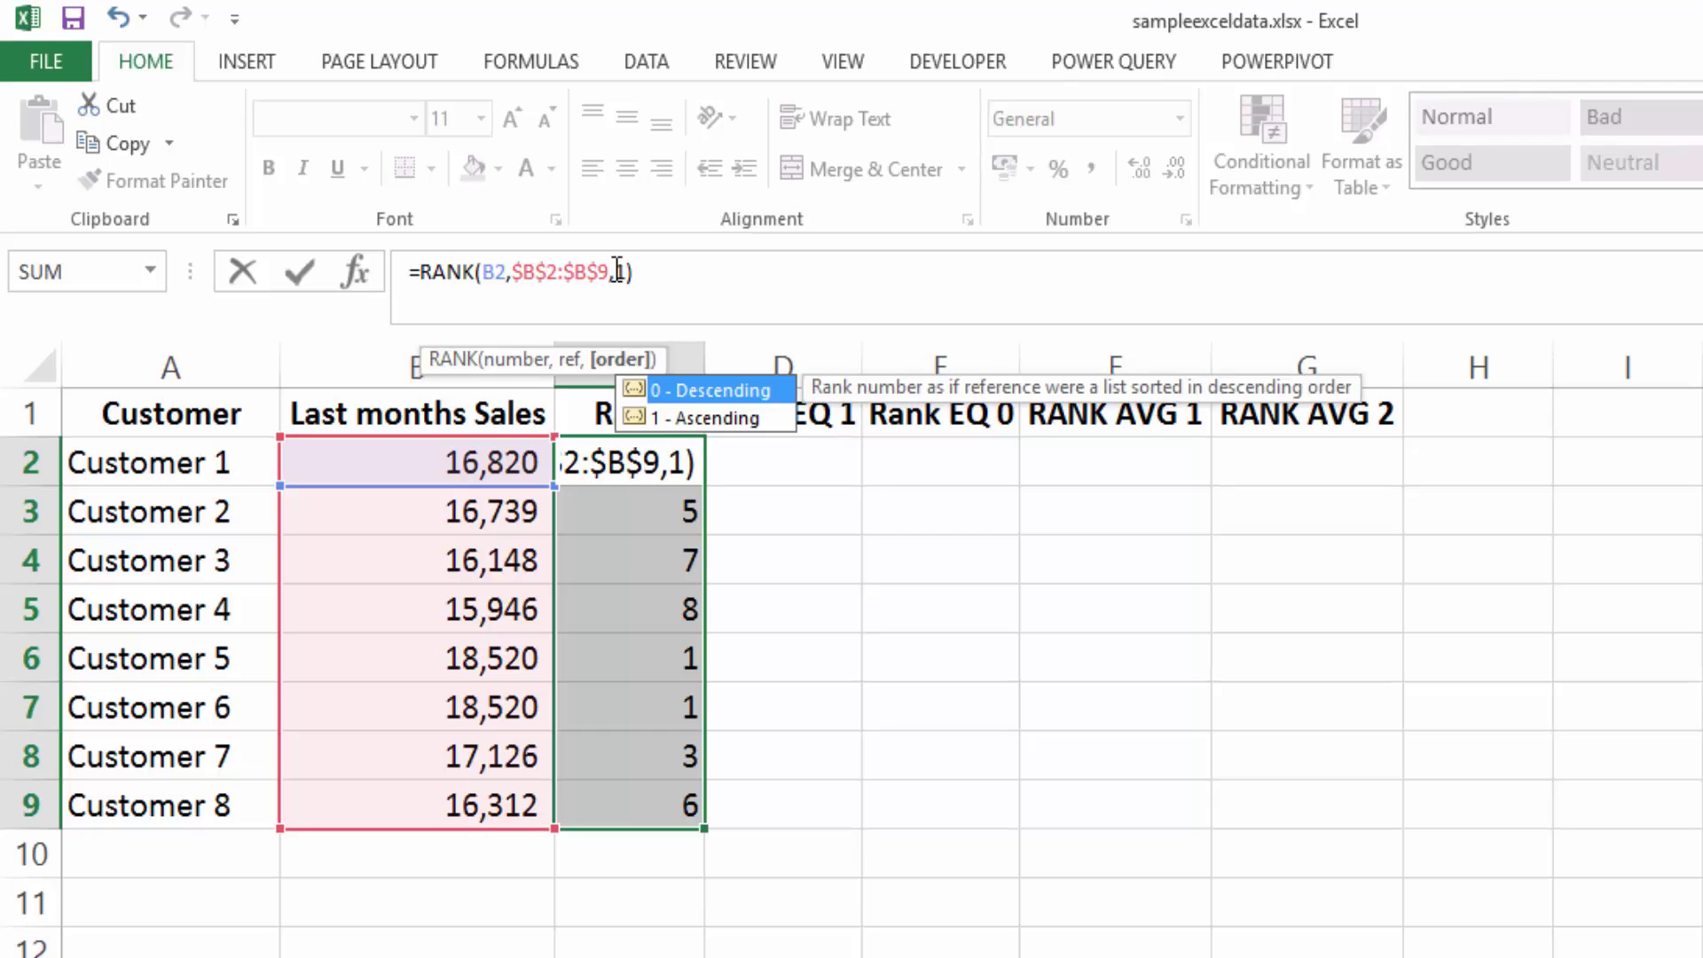
pyautogui.hotkey('ctrl', 'Return')
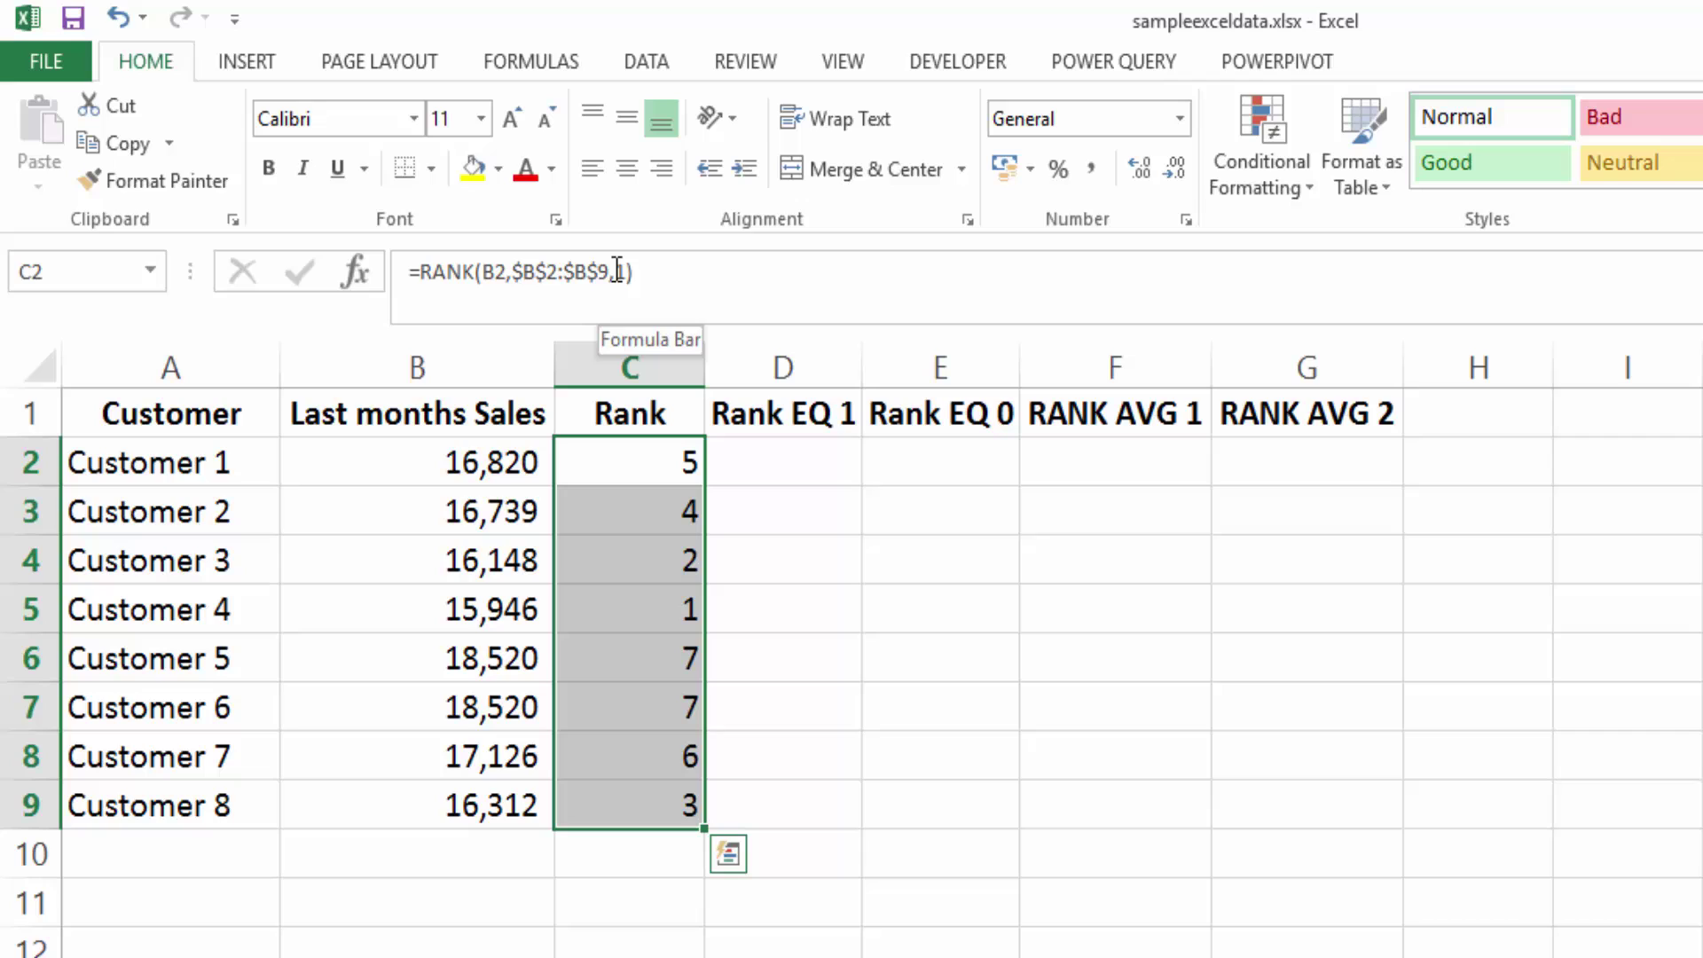
pyautogui.click(501, 609)
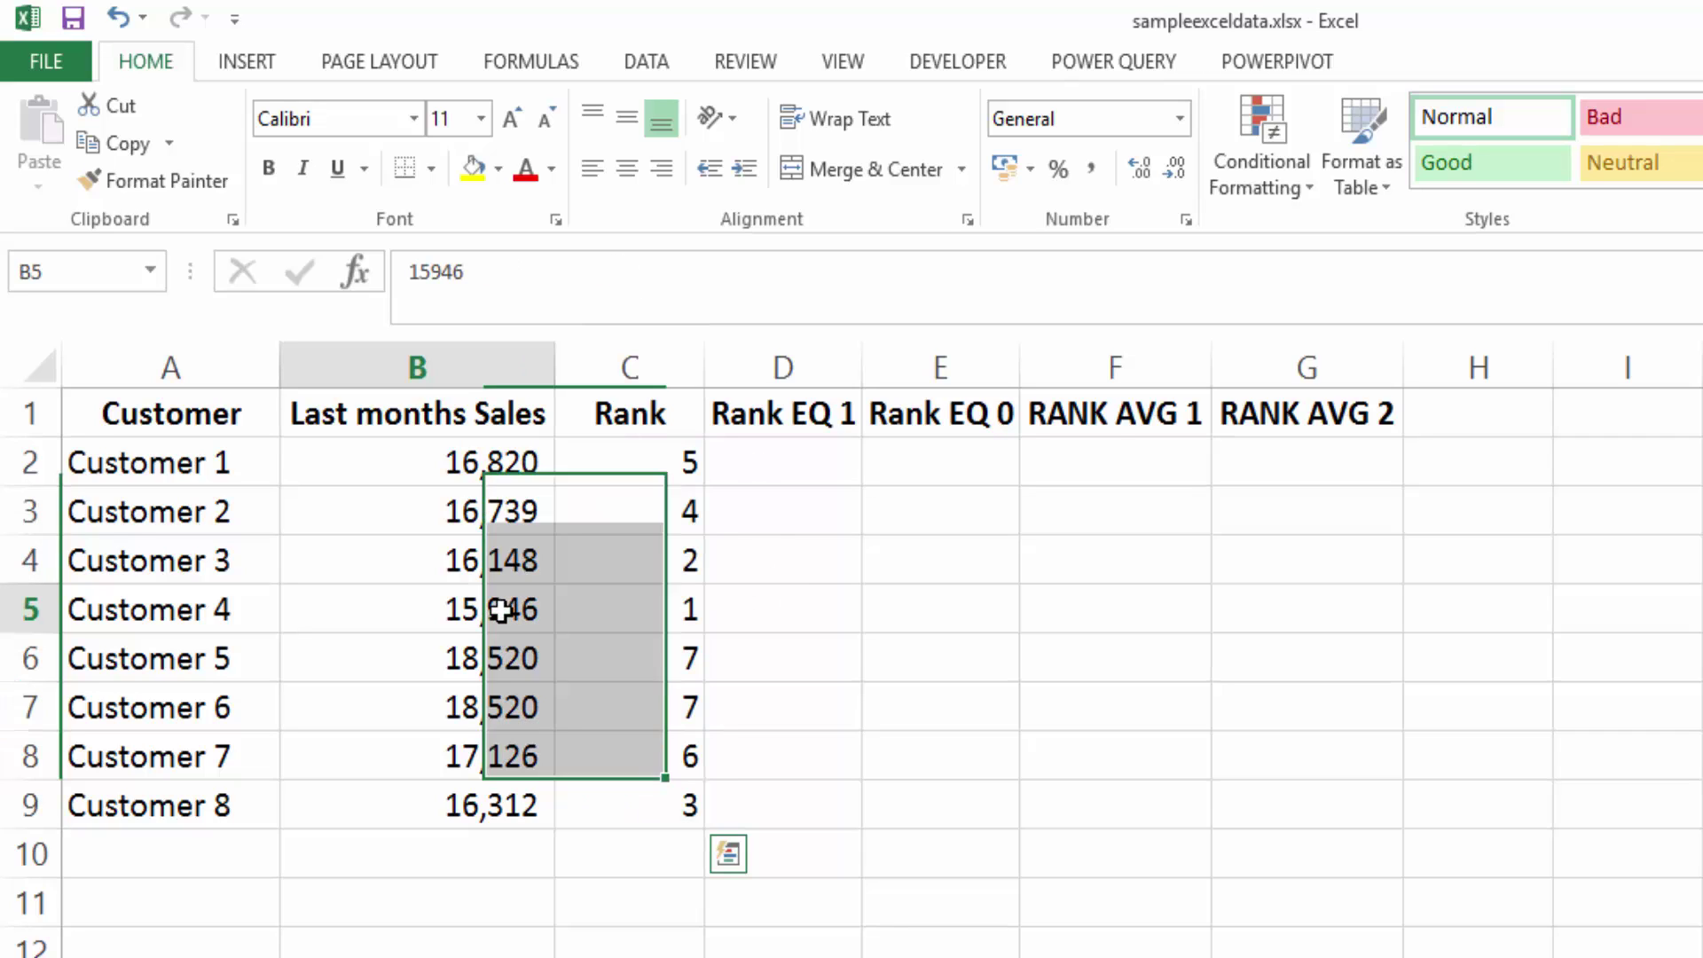
pyautogui.click(505, 656)
pyautogui.moveTo(505, 656); pyautogui.dragTo(456, 706)
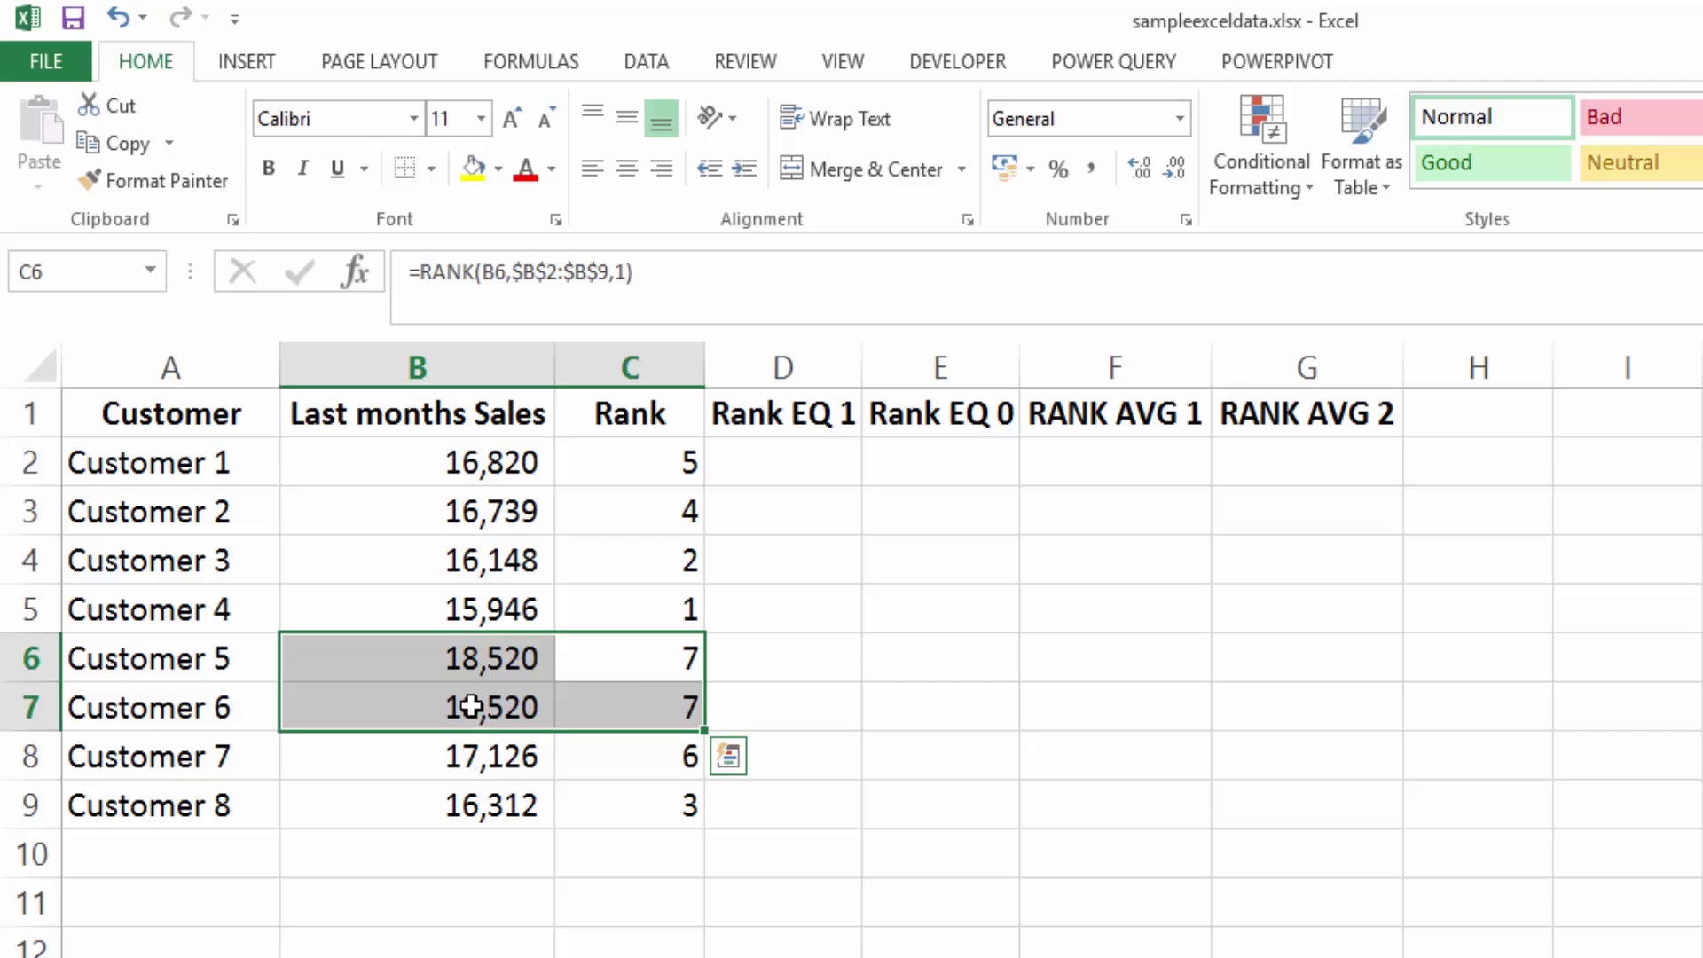
pyautogui.moveTo(638, 665); pyautogui.dragTo(648, 704)
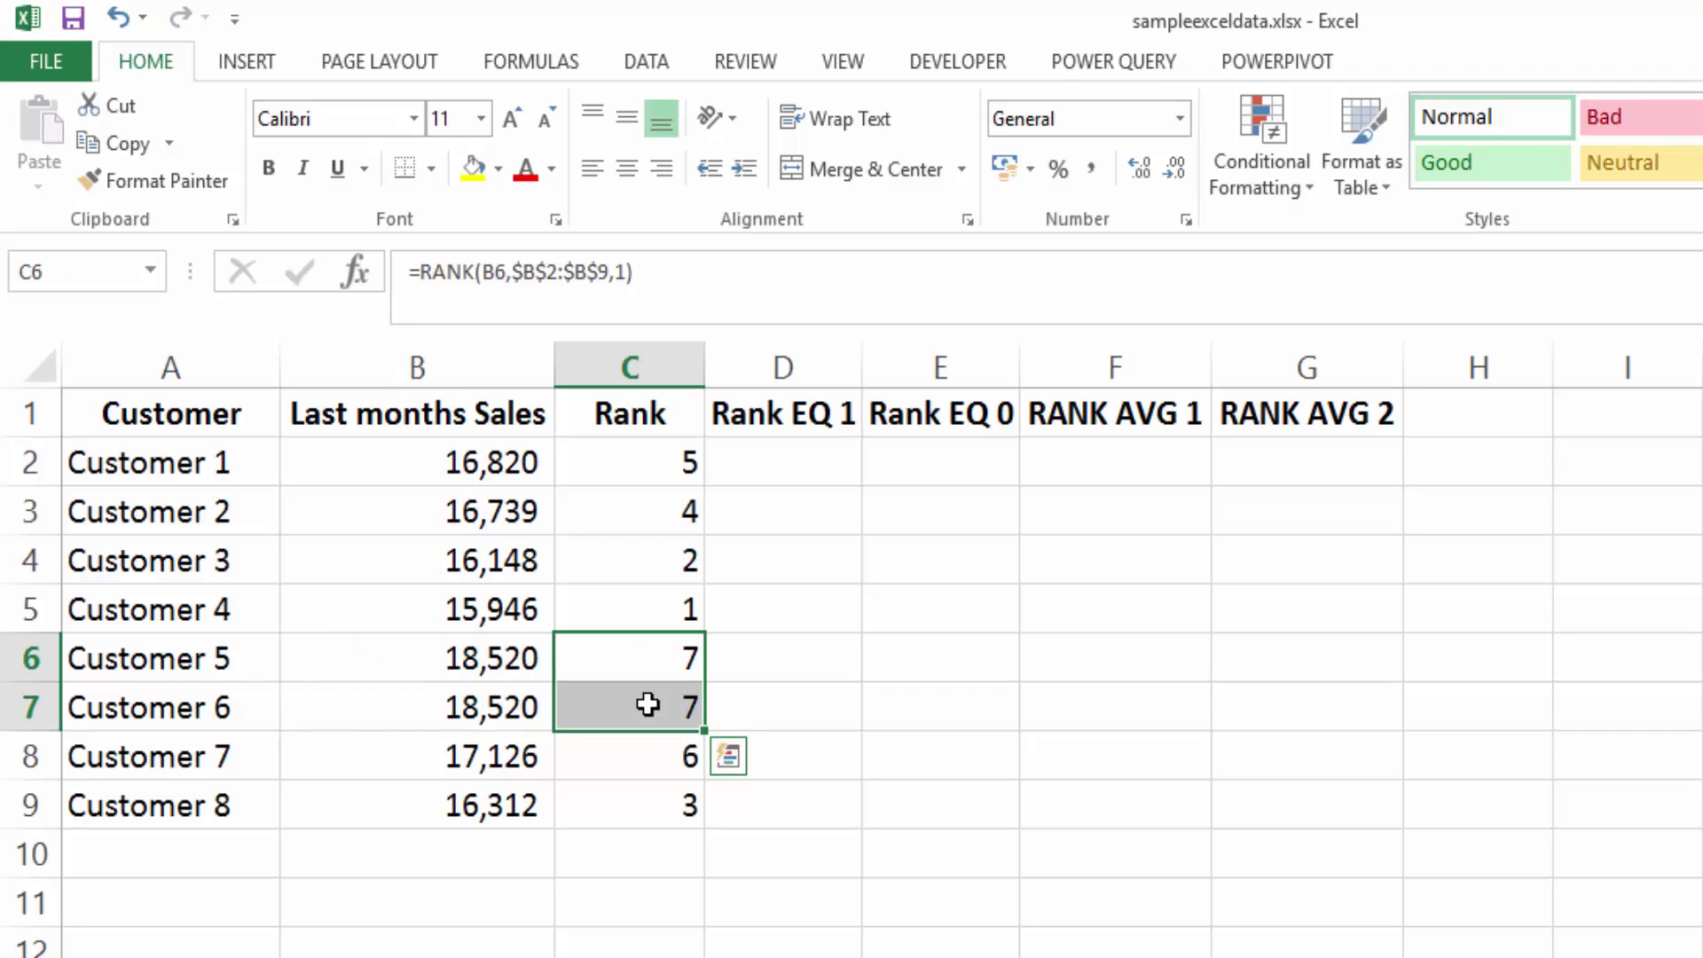
# Enter the ascending formula =RANK.EQ(B2,$B$2:$B$9,1) in D2.
pyautogui.click(817, 461)
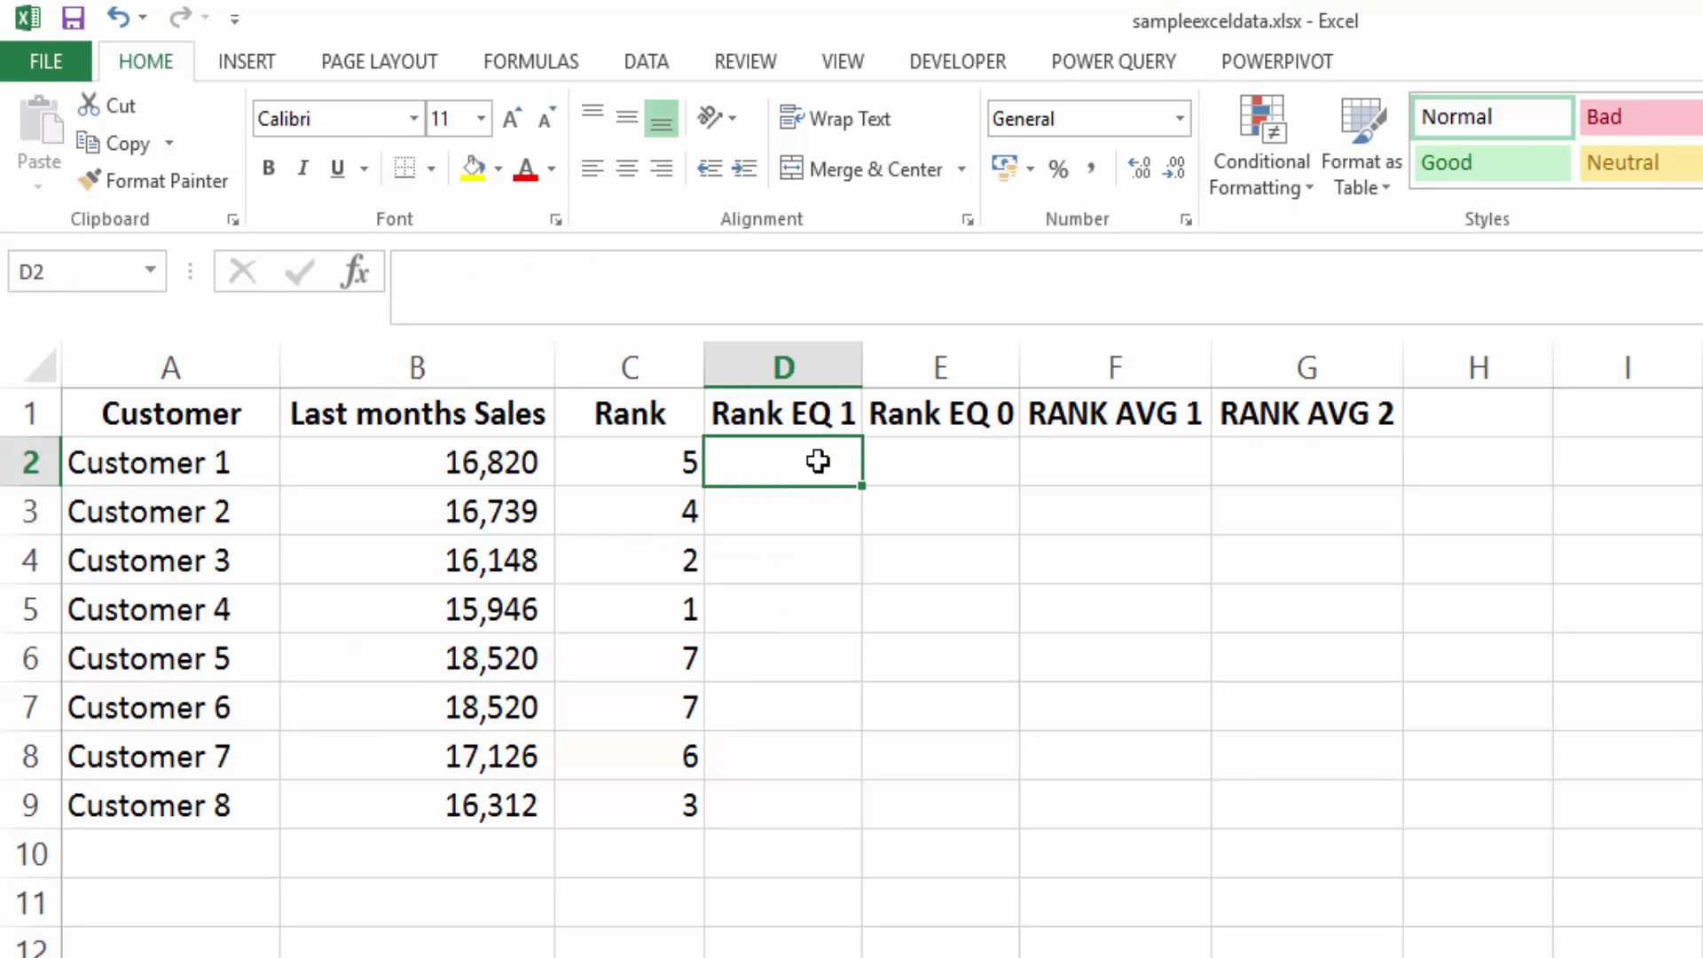
pyautogui.write('=')
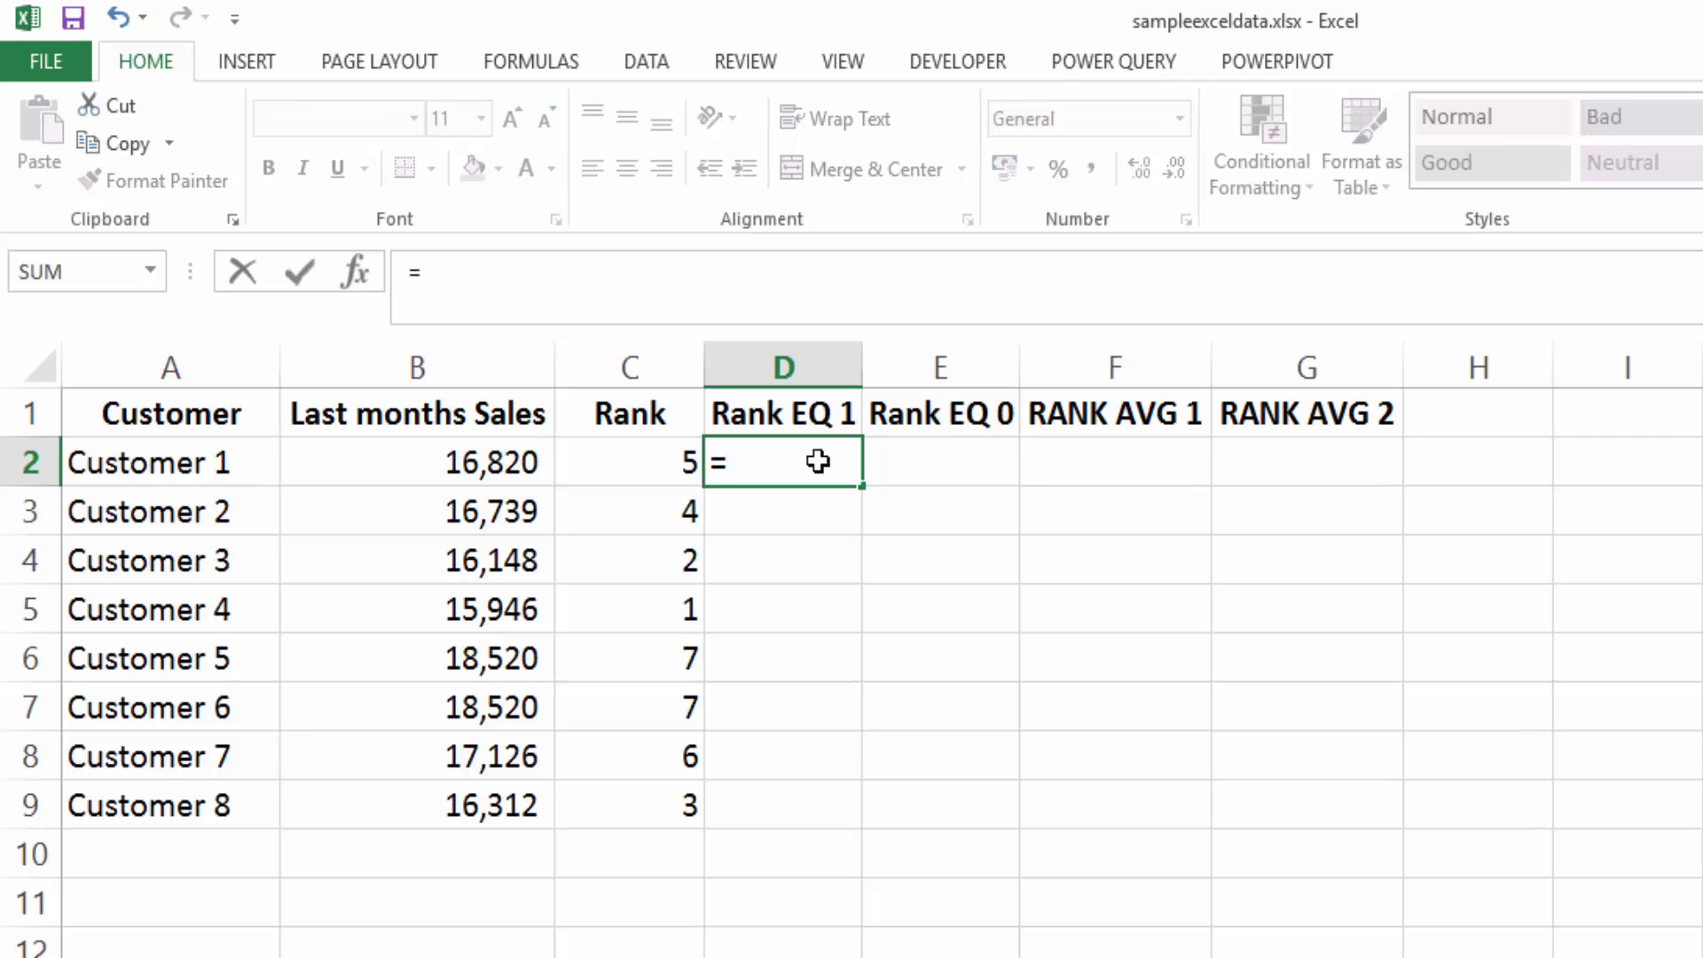
pyautogui.write('ra')
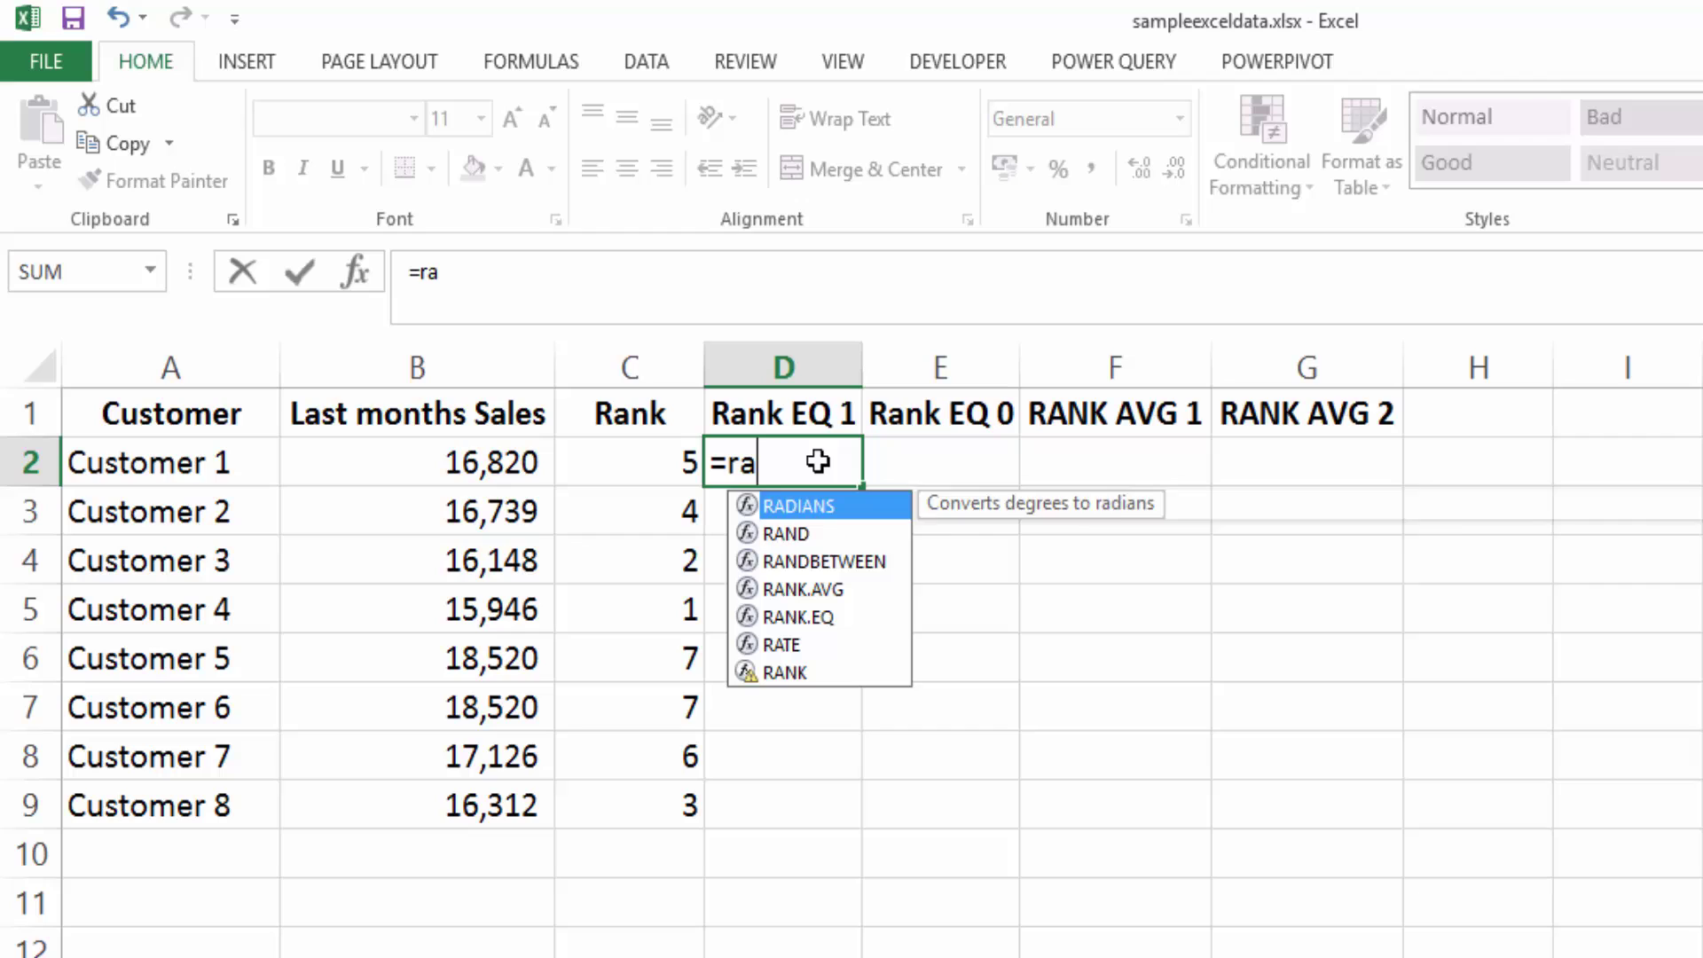
pyautogui.press('Down')
pyautogui.press('Down')
pyautogui.press('Down')
pyautogui.press('Down')
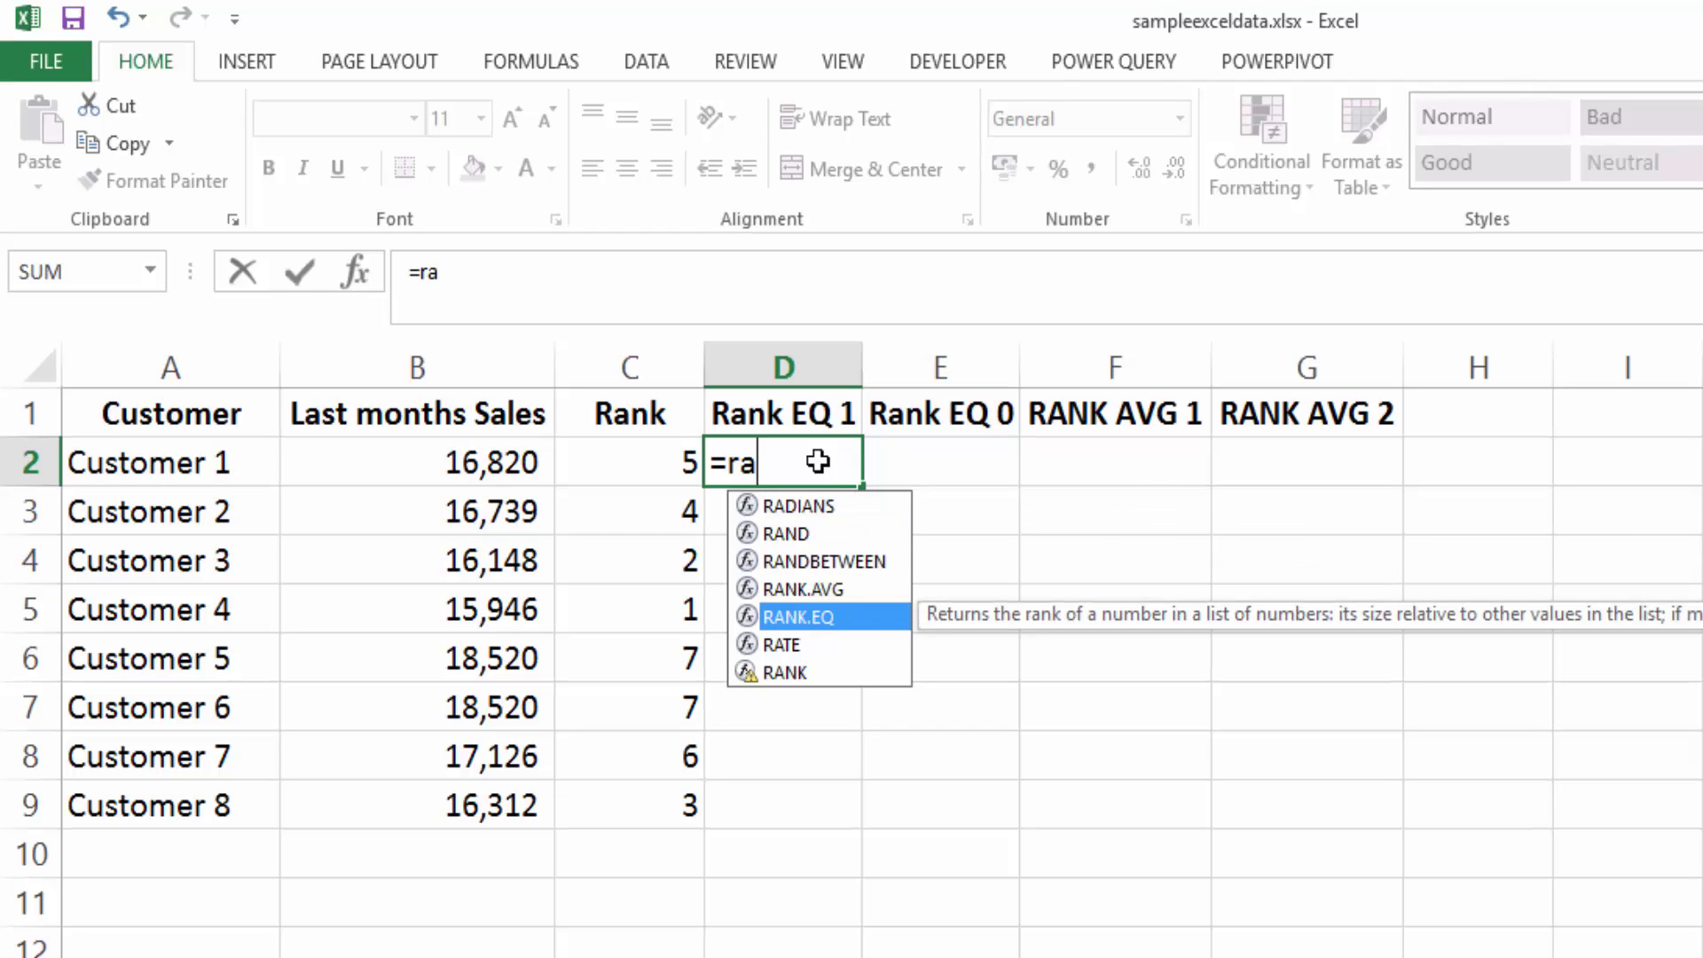
pyautogui.press('Tab')
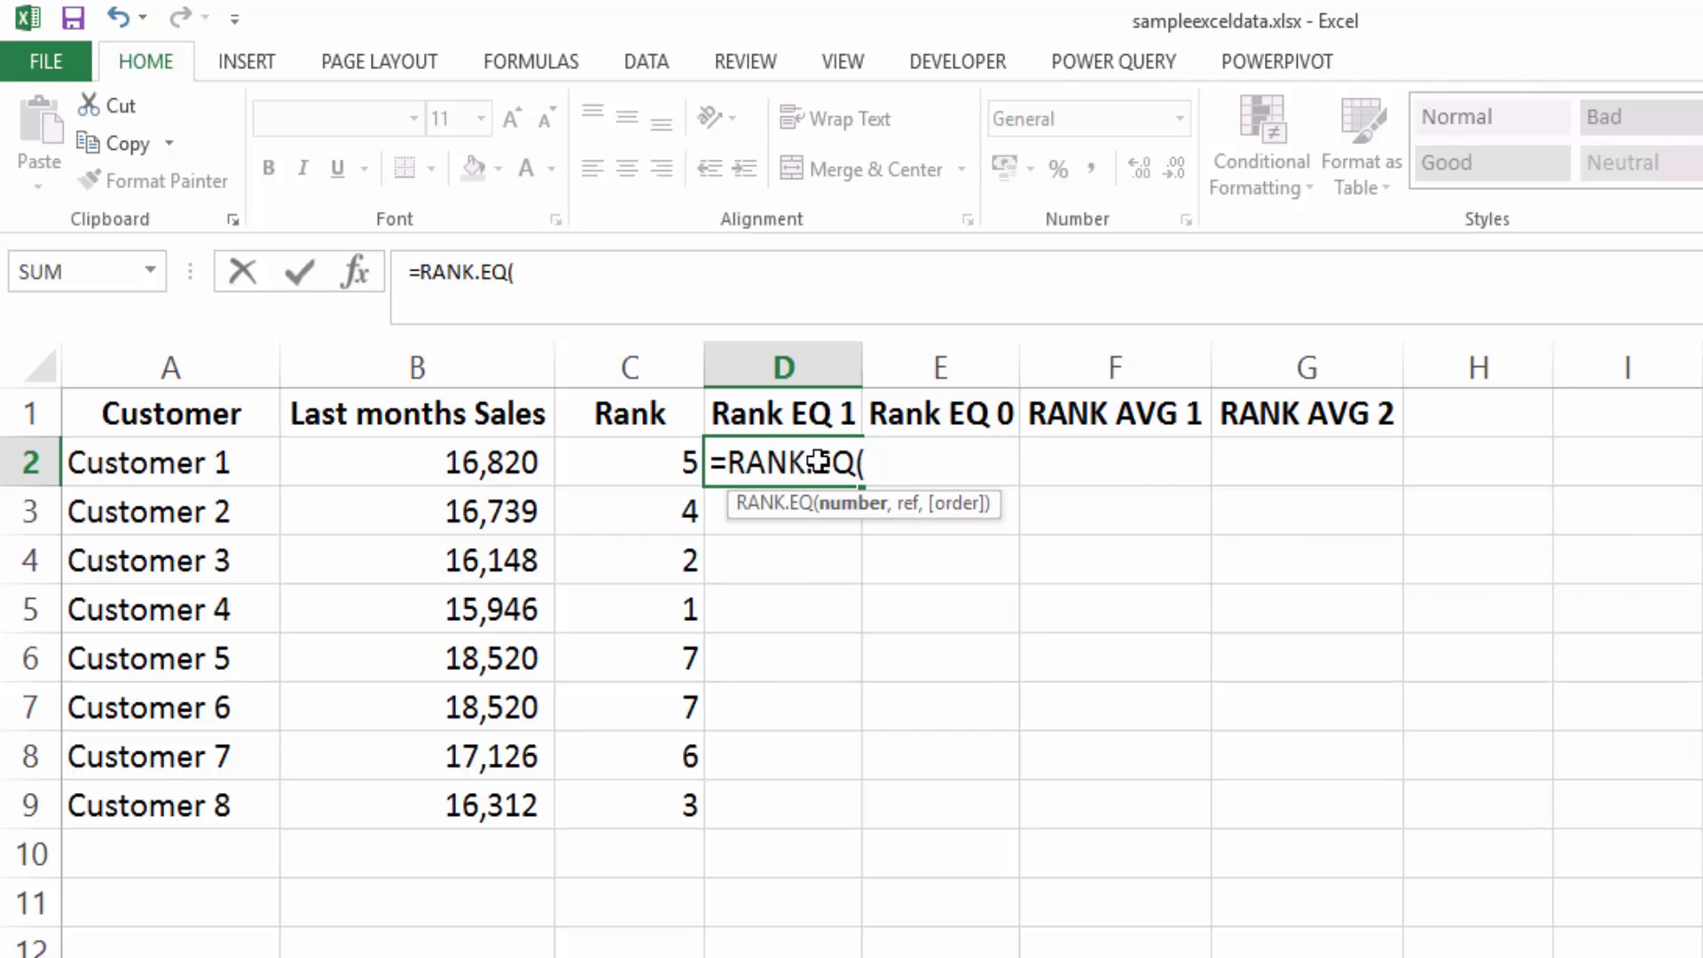
pyautogui.click(455, 456)
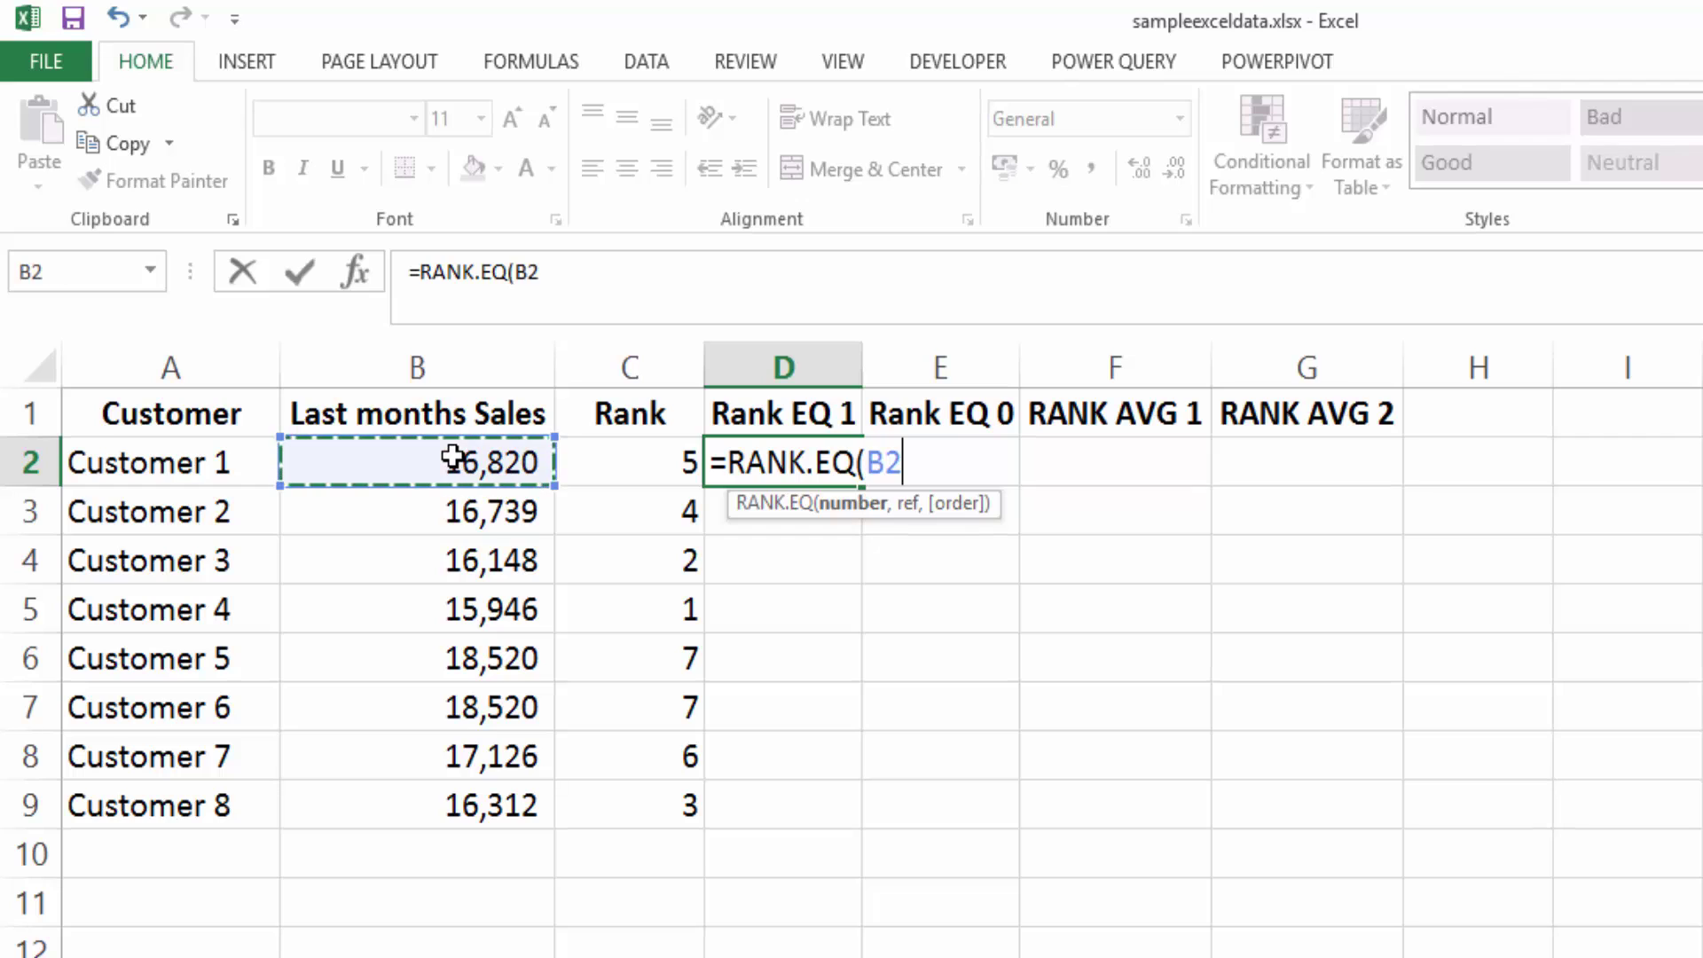
pyautogui.write(',')
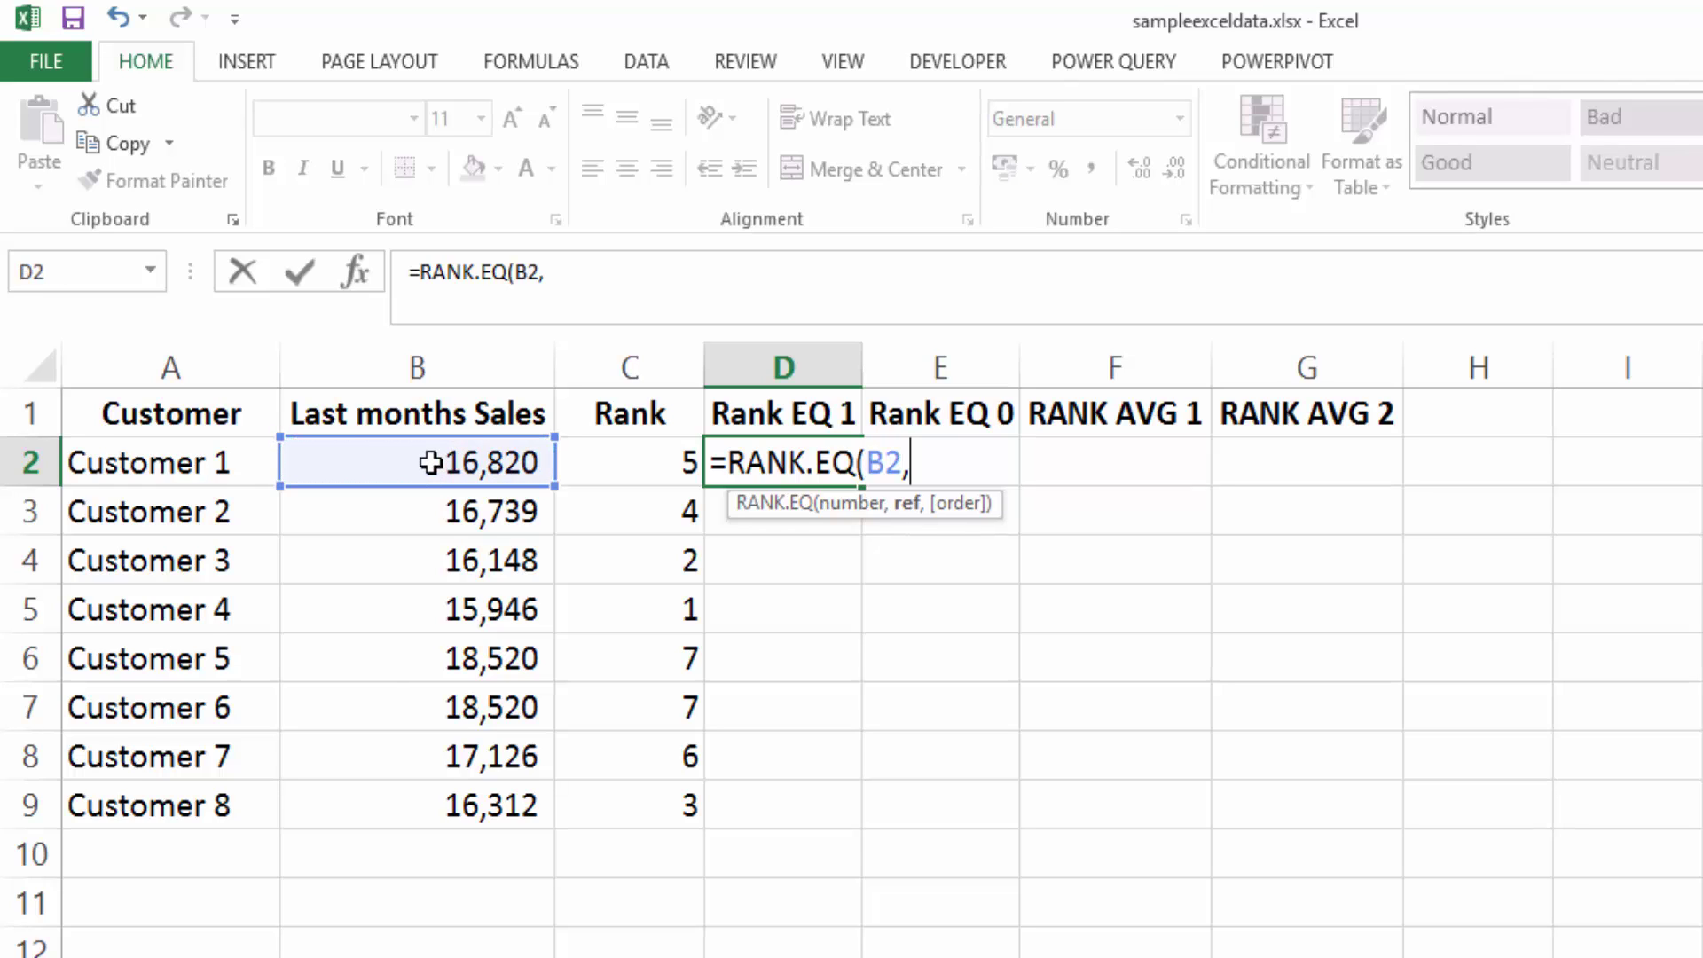
pyautogui.moveTo(433, 459); pyautogui.dragTo(395, 795)
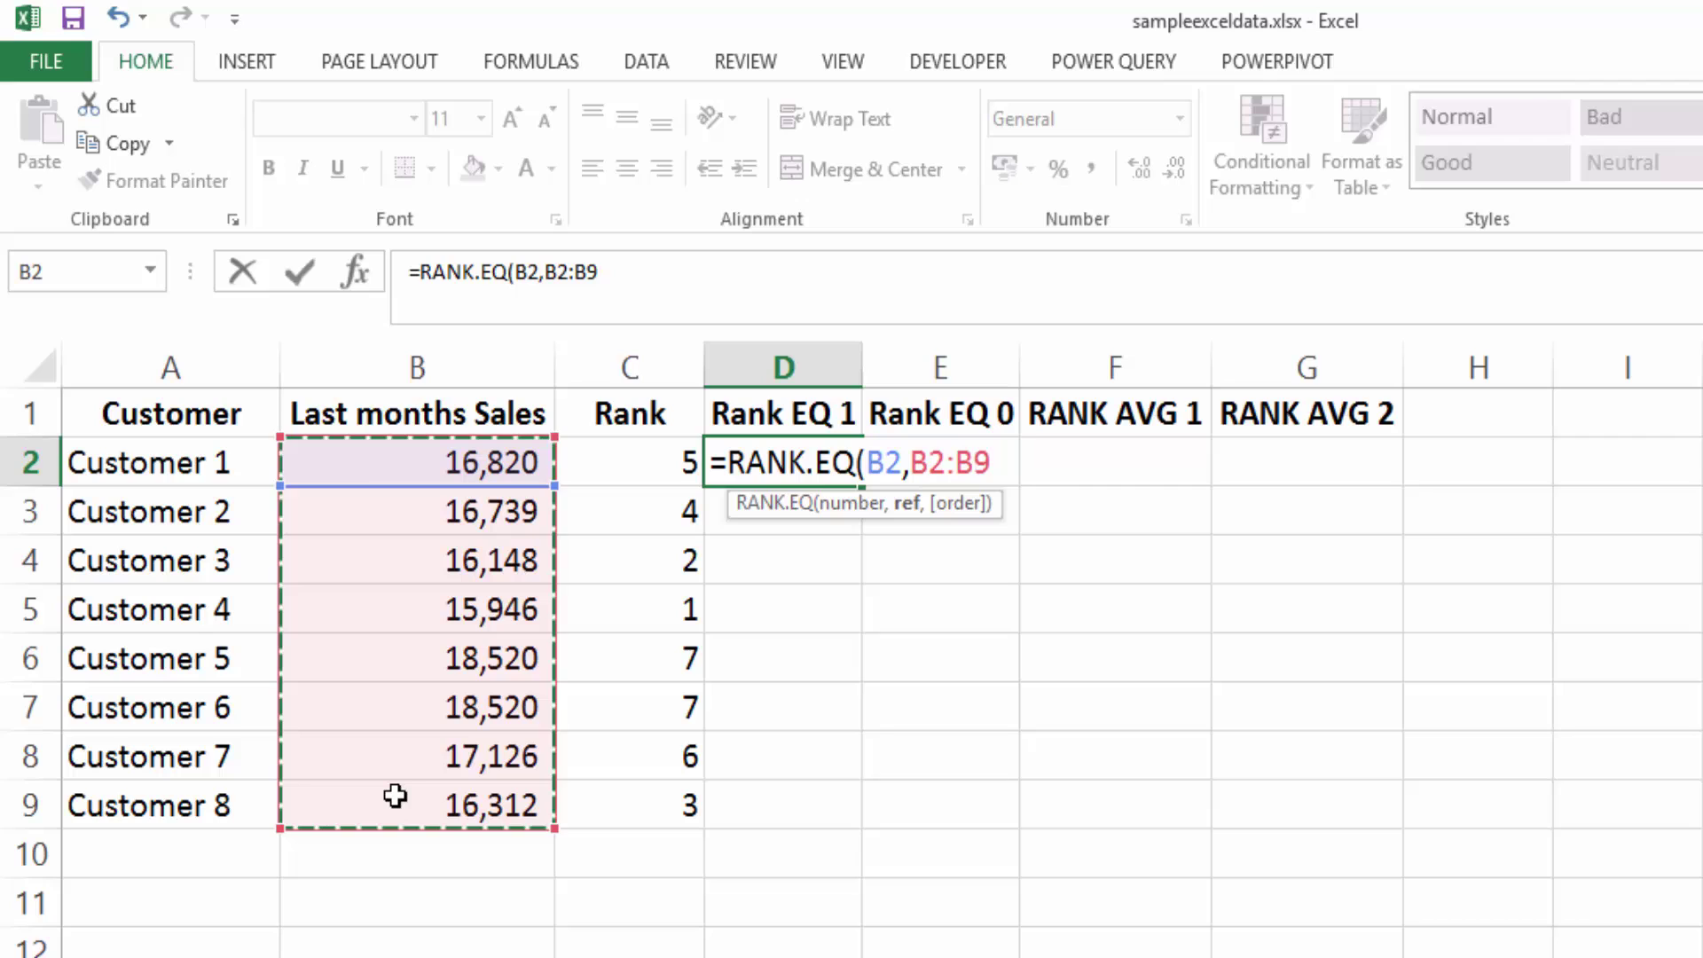
pyautogui.press('F4')
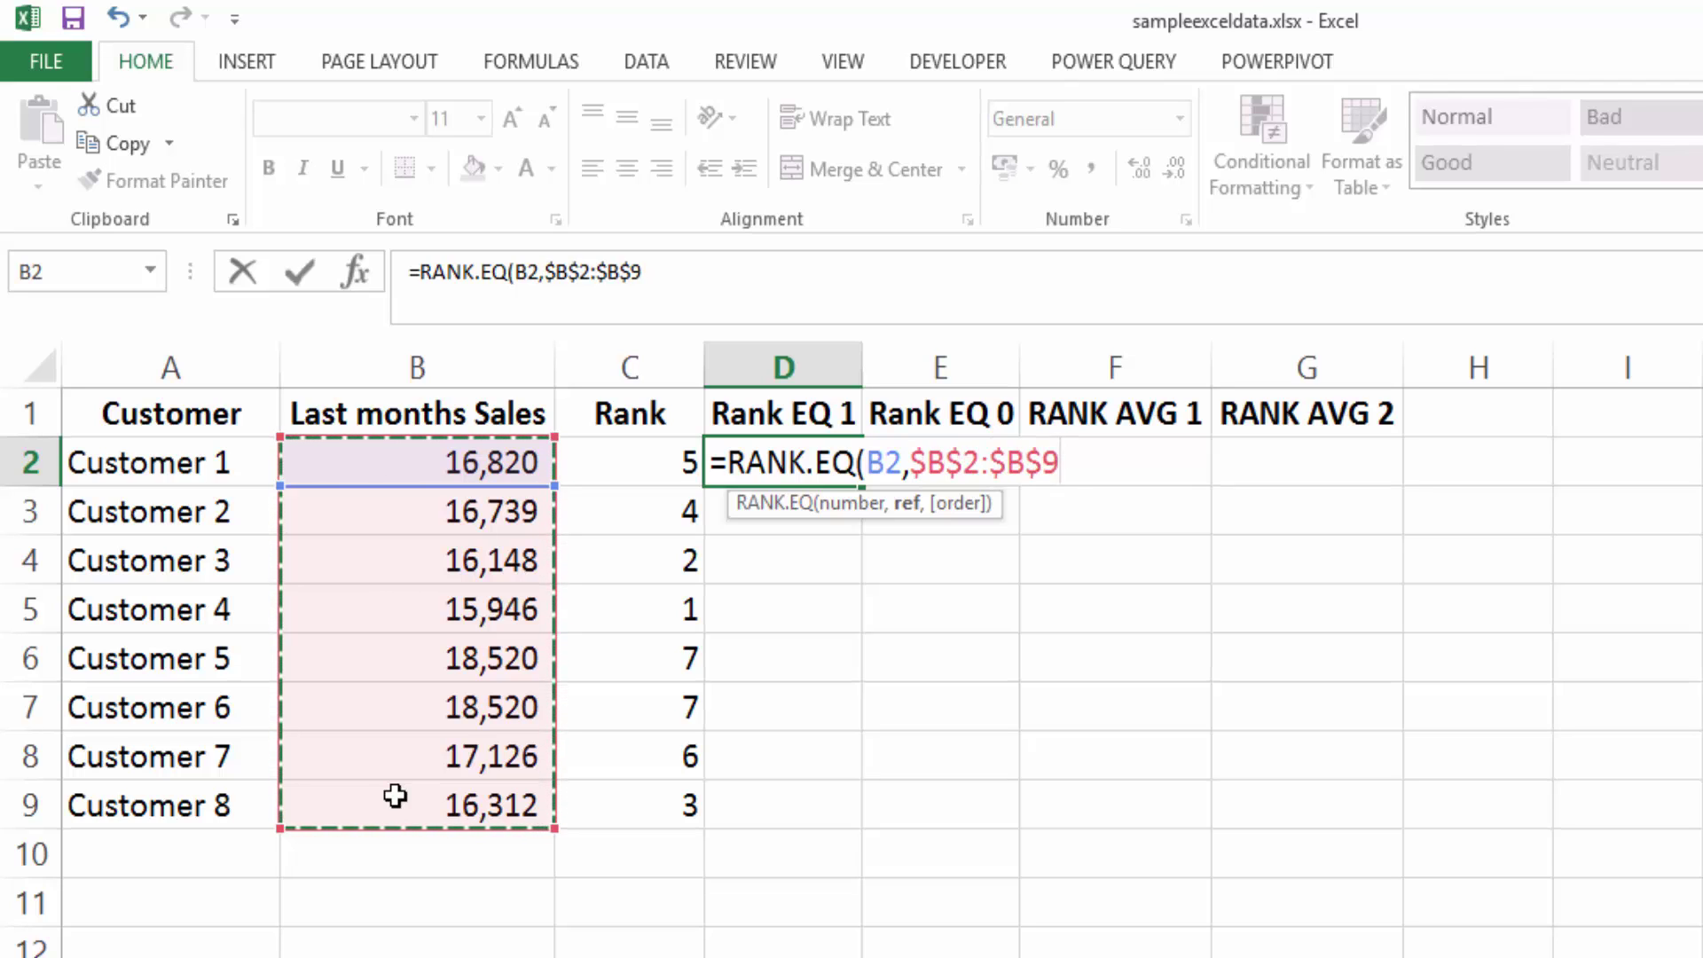
pyautogui.write(',')
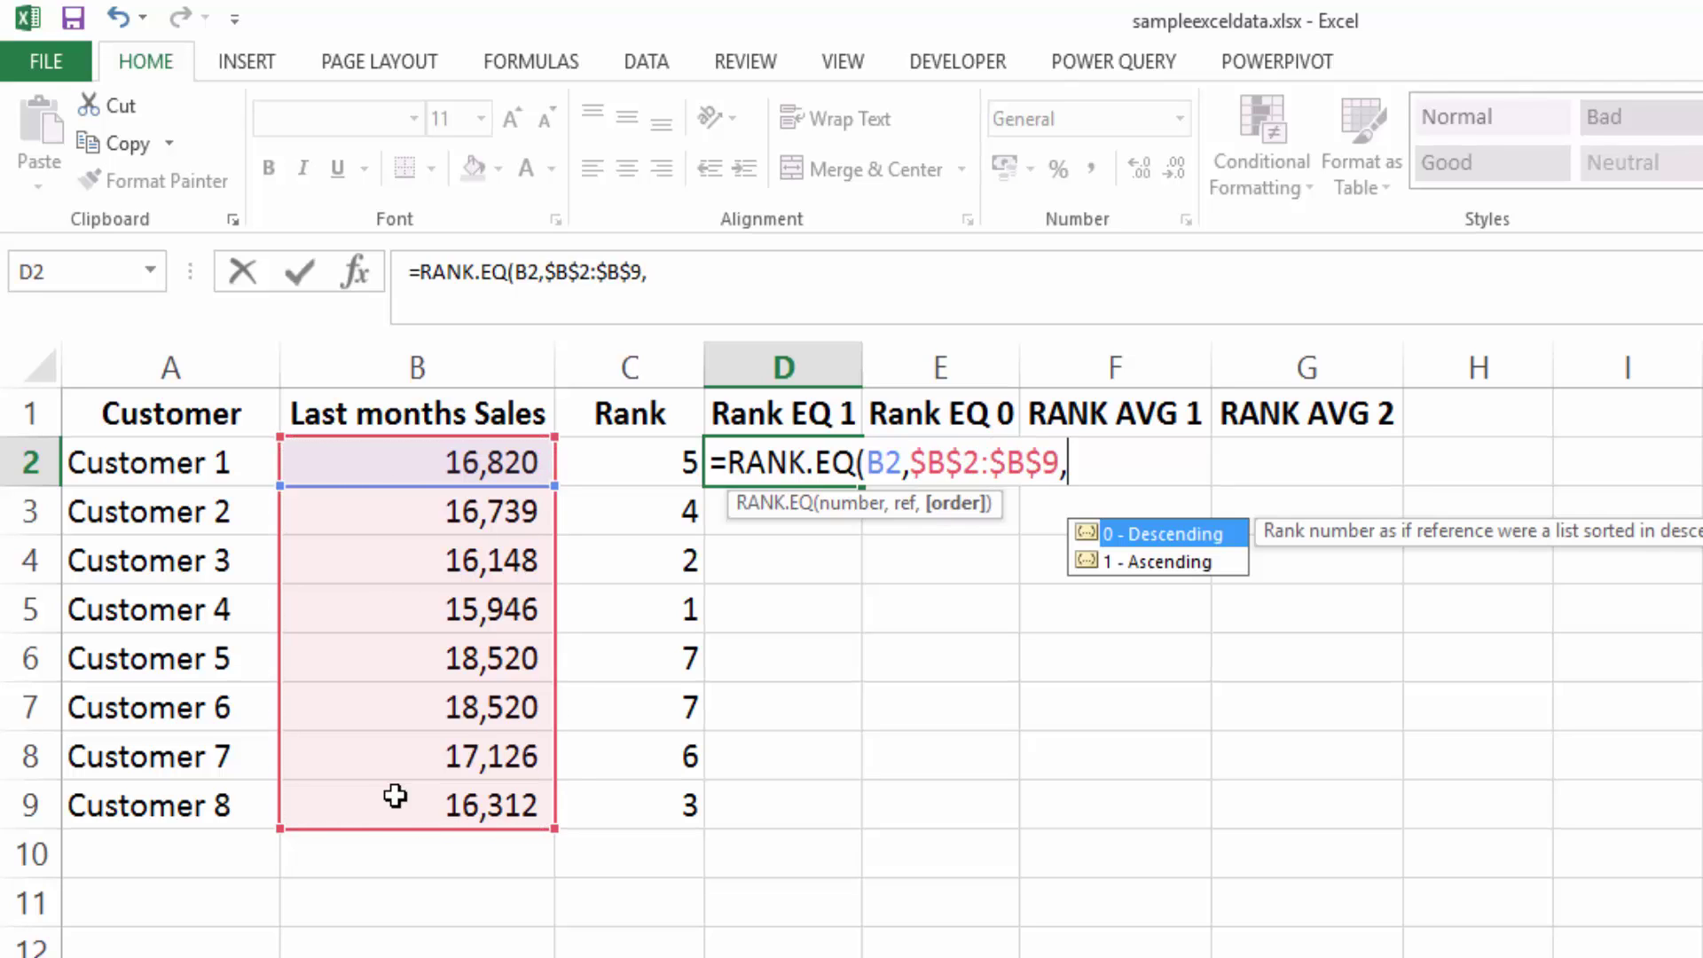
pyautogui.press('Escape')
pyautogui.write('1')
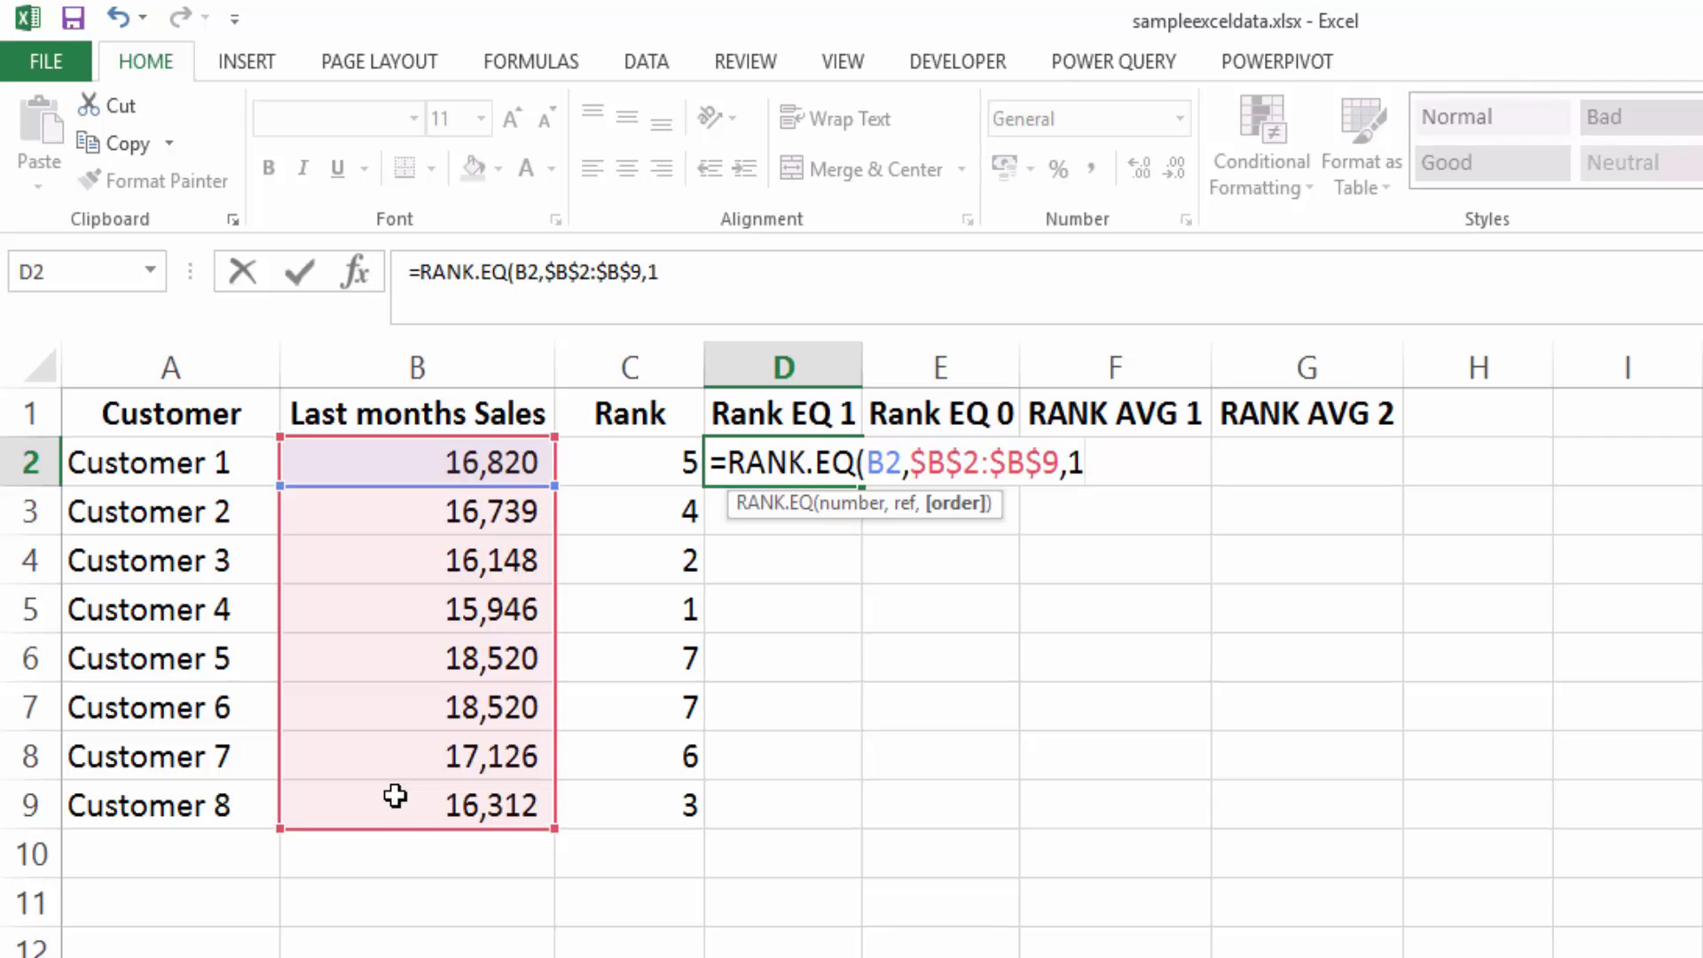
pyautogui.write(')')
pyautogui.hotkey('ctrl', 'Return')
pyautogui.press('Return')
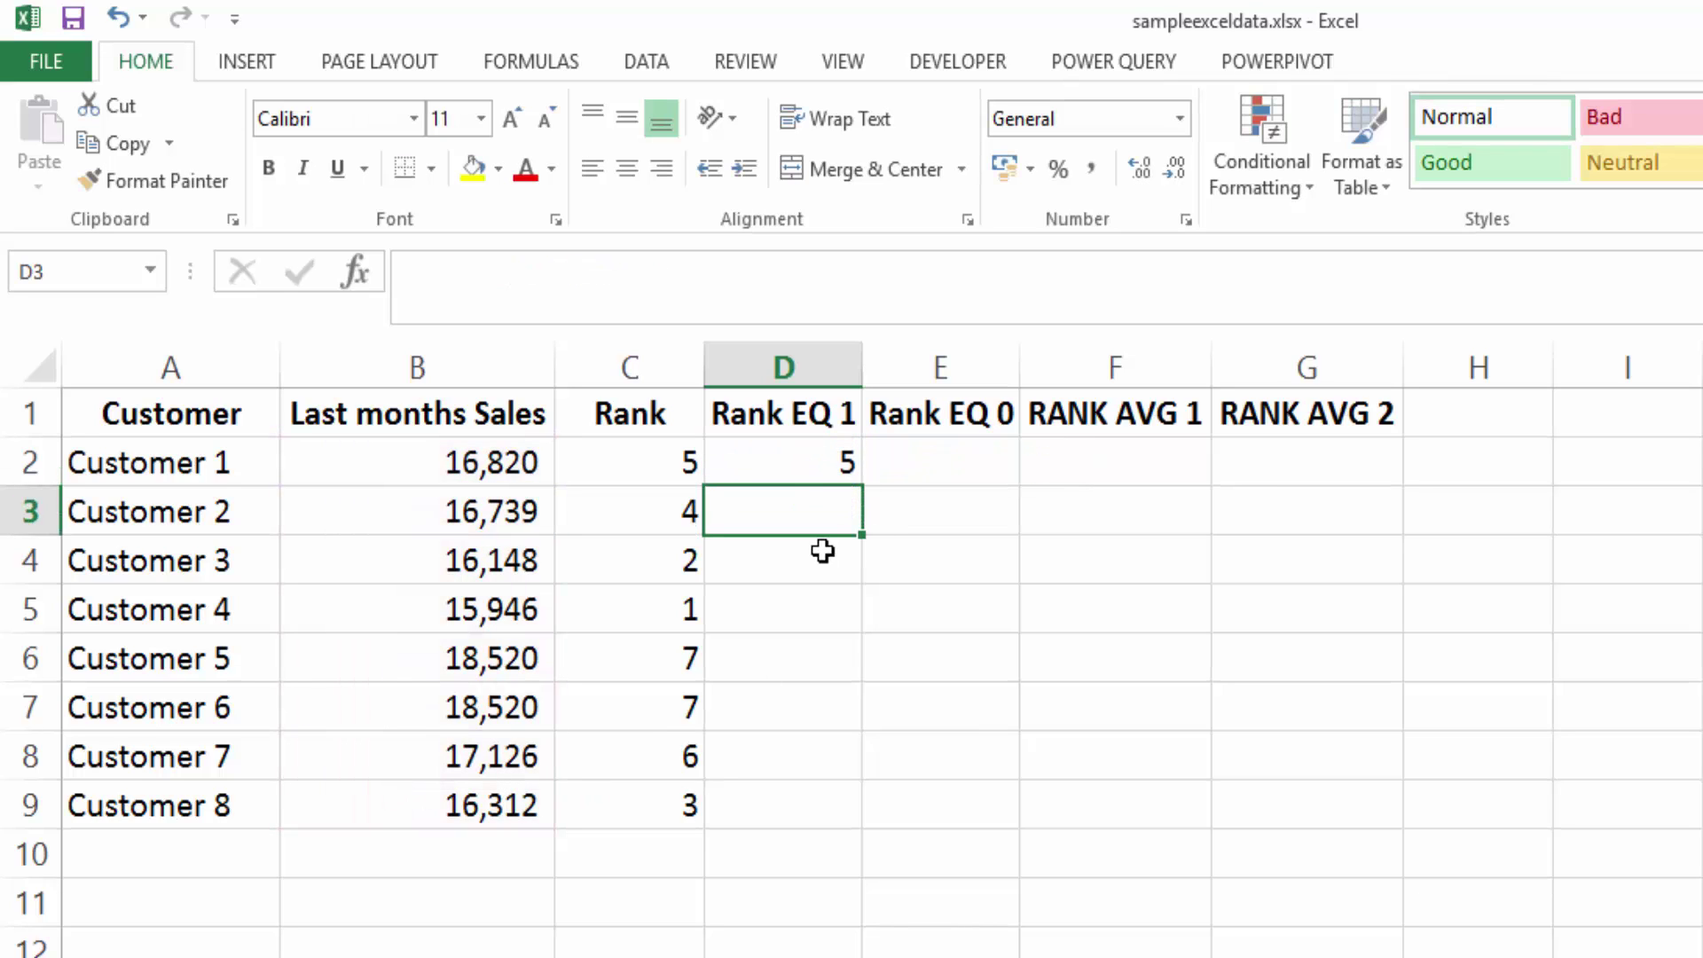
# Fill the RANK.EQ formula down to D9 and compare the tied rows 6–7 with the Rank column.
pyautogui.click(797, 461)
pyautogui.moveTo(853, 485); pyautogui.dragTo(811, 855)
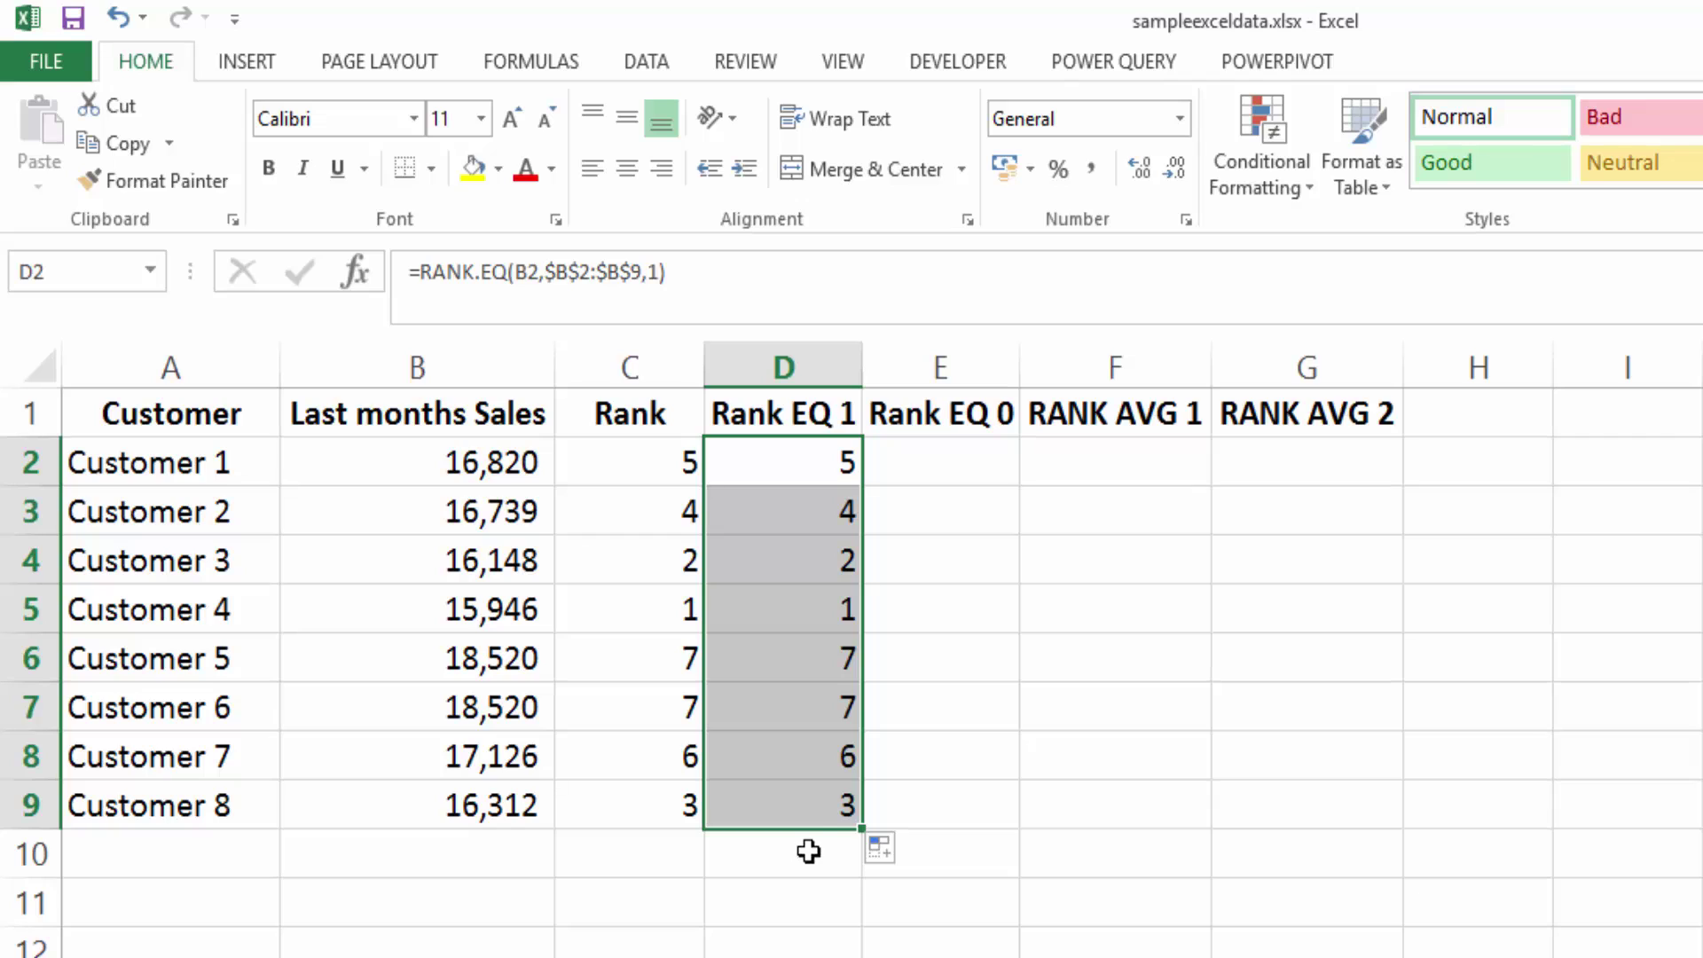
pyautogui.click(623, 414)
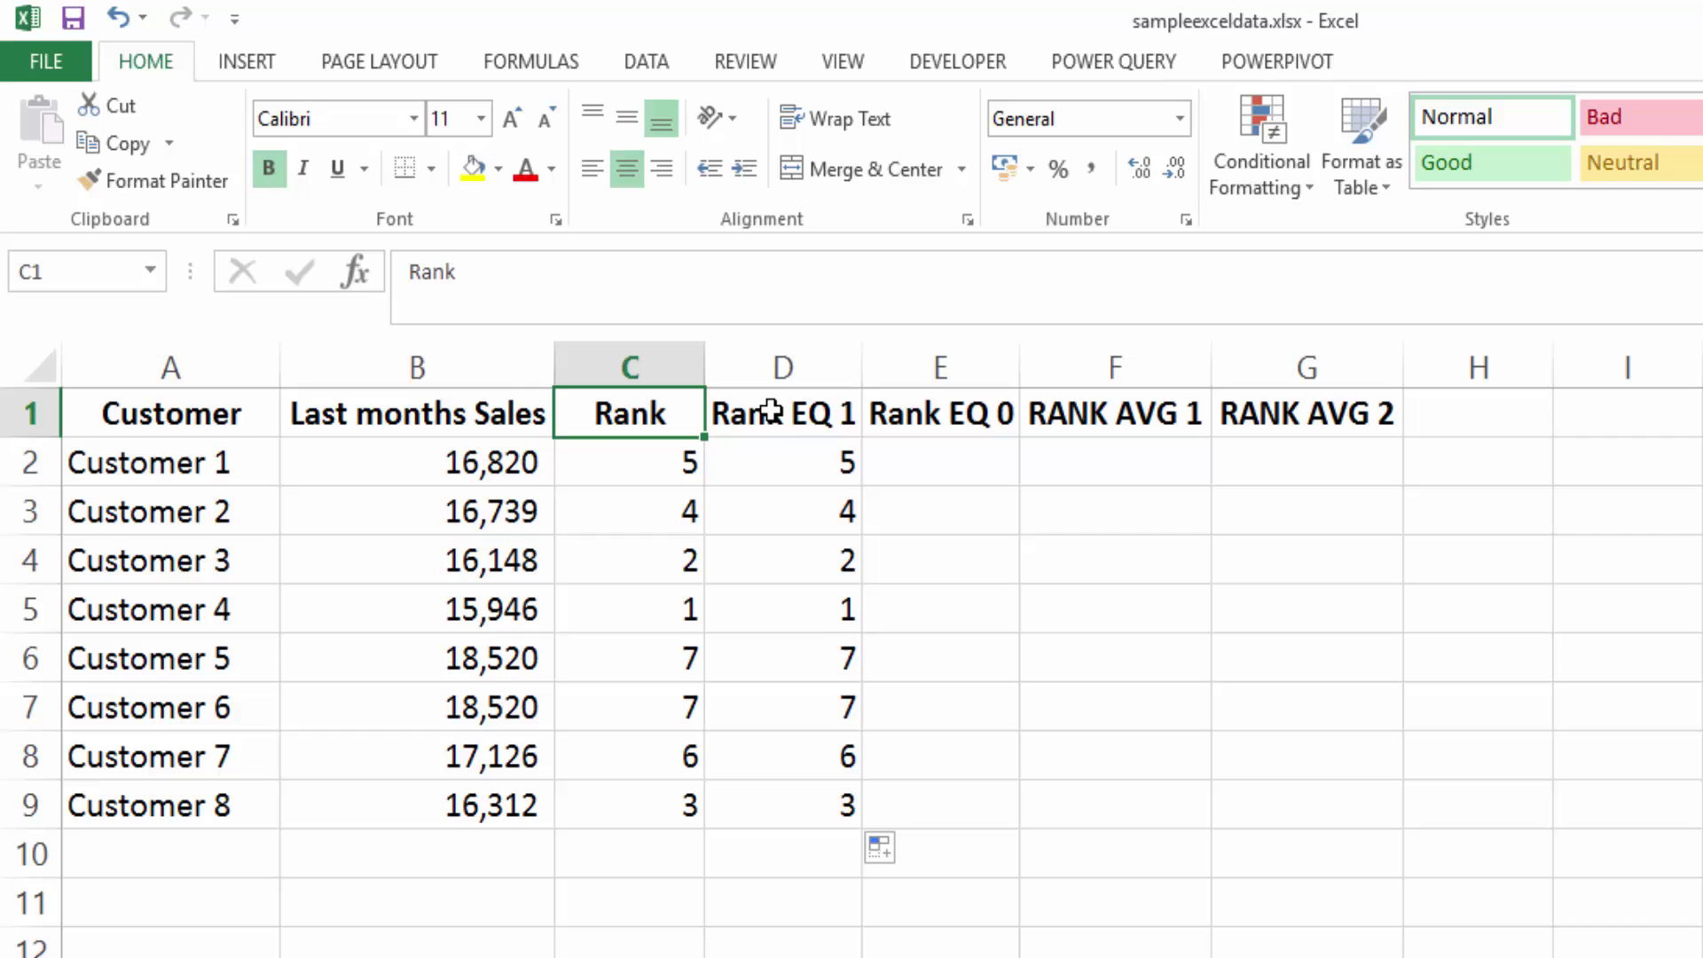
pyautogui.moveTo(809, 669); pyautogui.dragTo(806, 709)
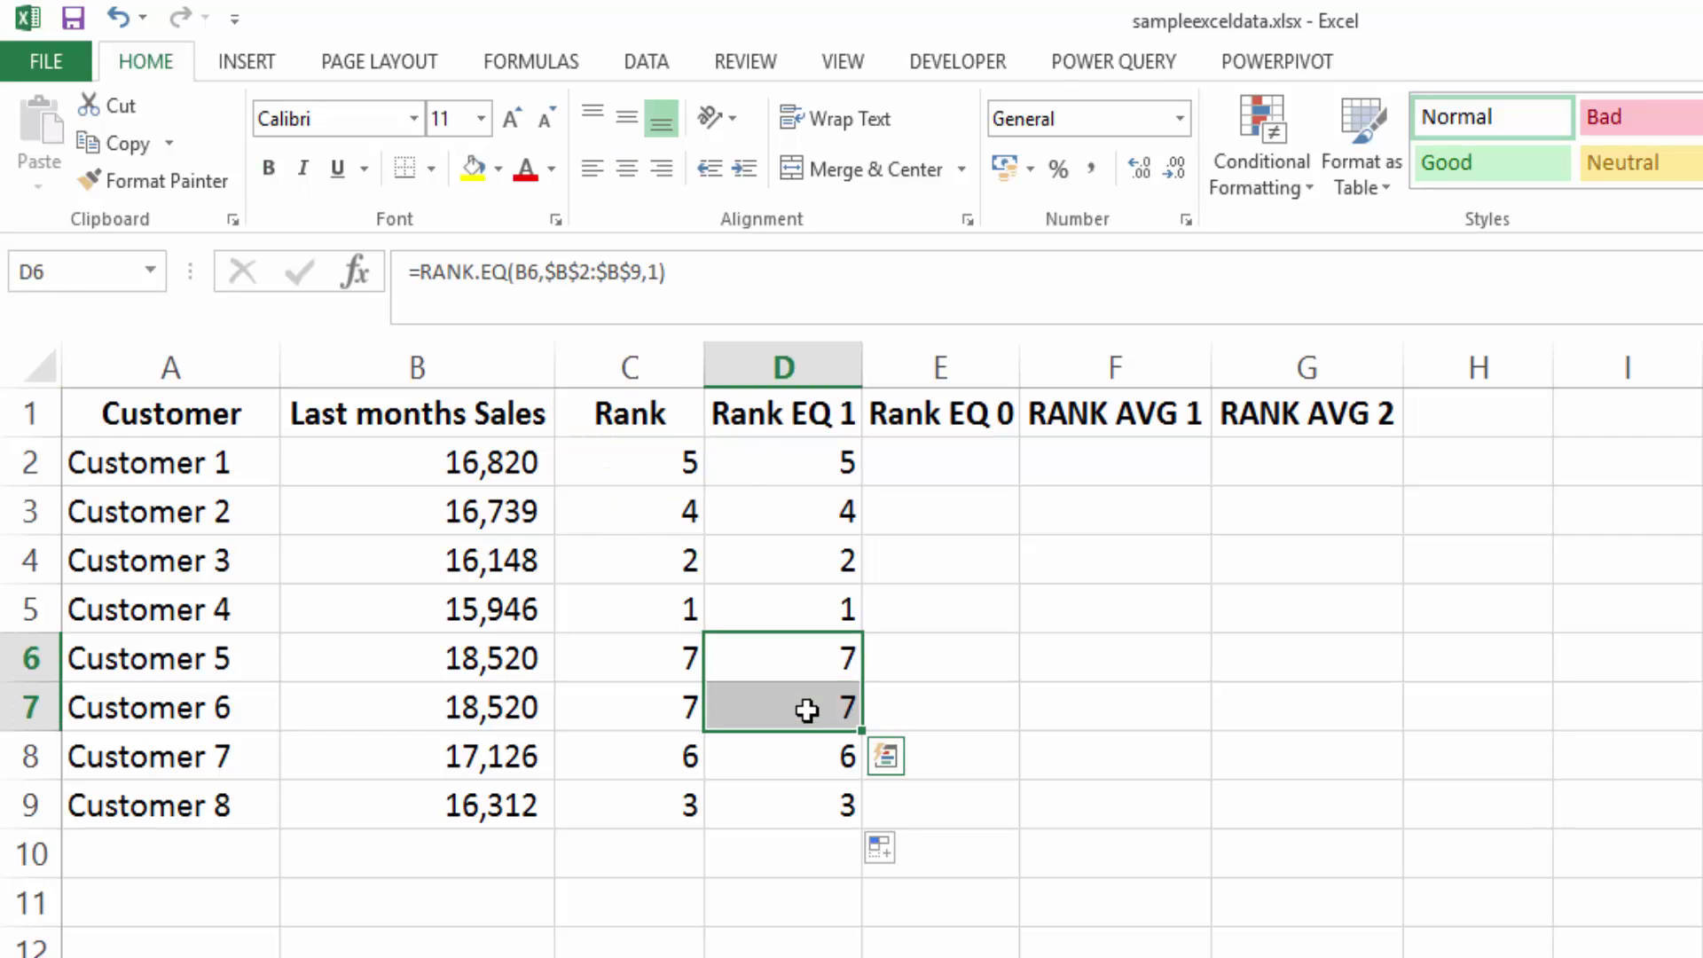
pyautogui.moveTo(544, 657); pyautogui.dragTo(487, 704)
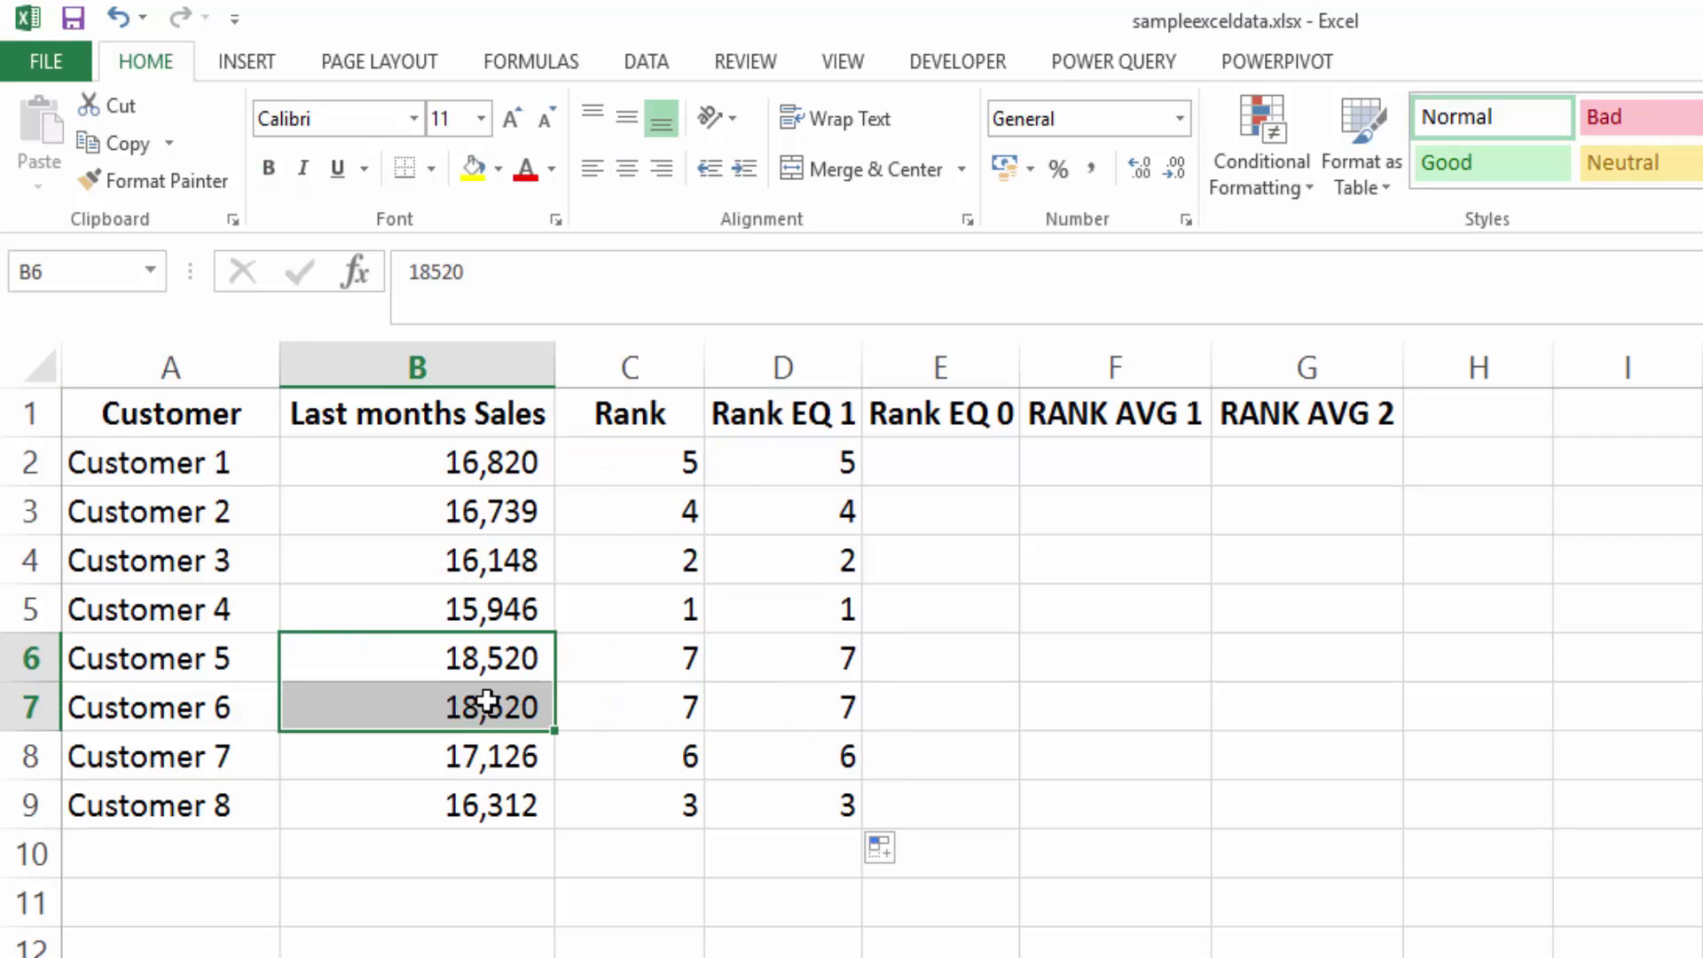
pyautogui.moveTo(775, 662); pyautogui.dragTo(779, 706)
# Enter the descending formula =RANK.EQ(B2,$B$2:$B$9,0) in E2.
pyautogui.click(969, 458)
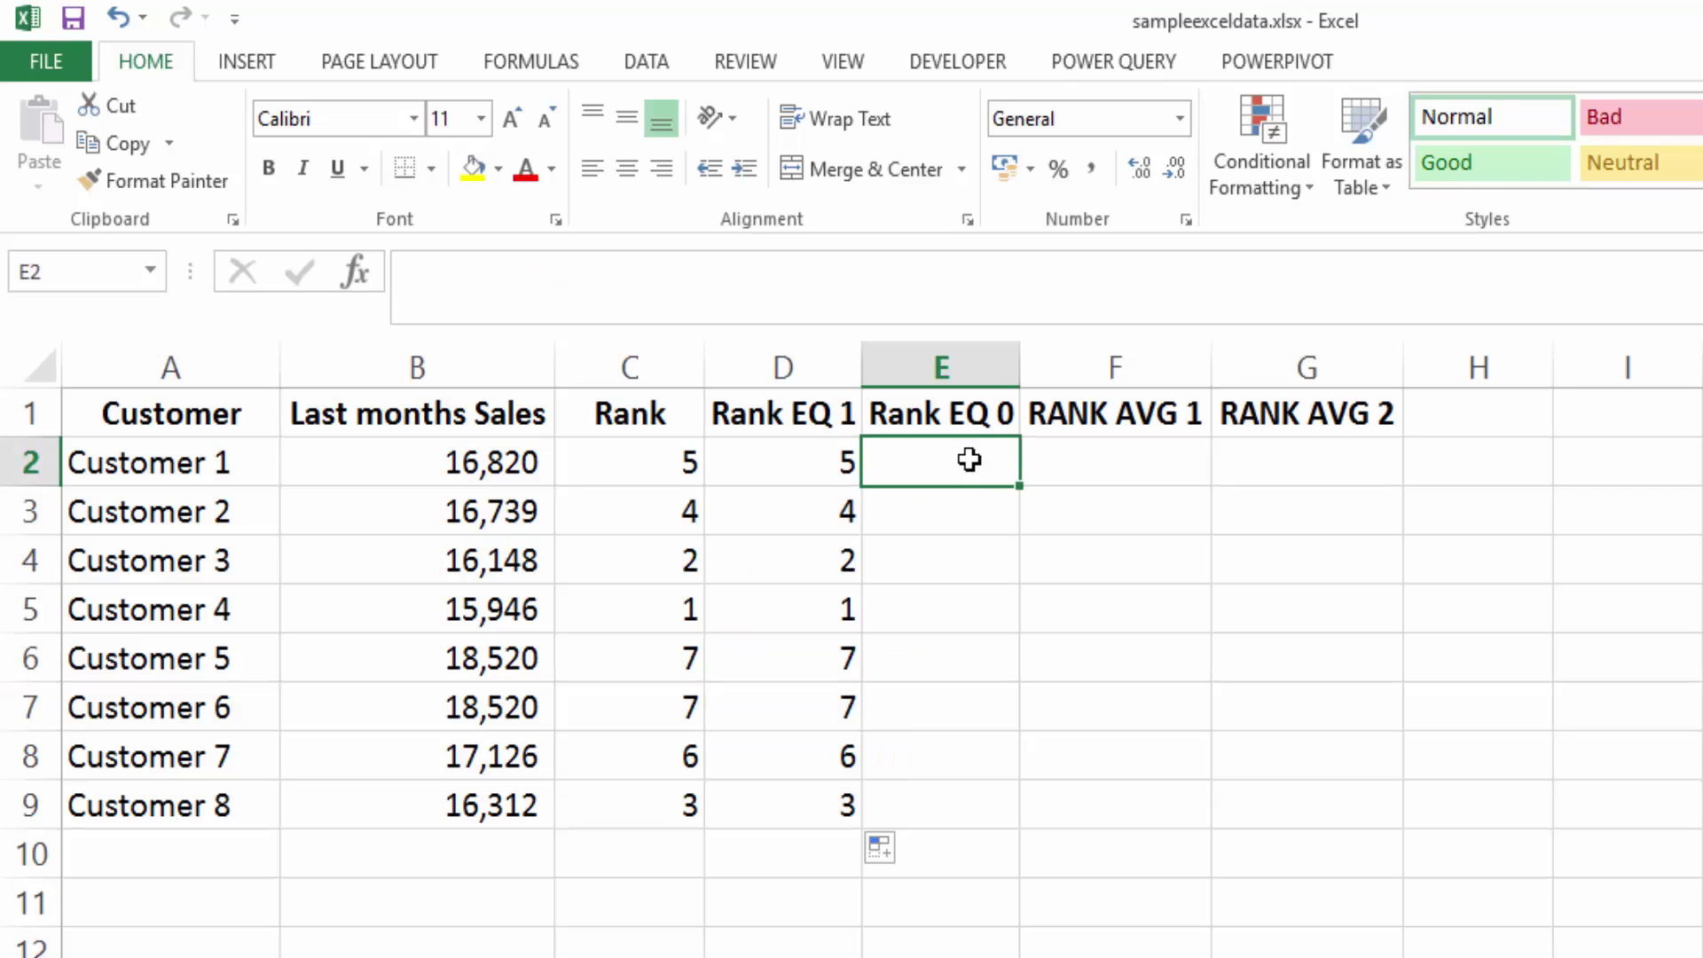
pyautogui.write('=rank')
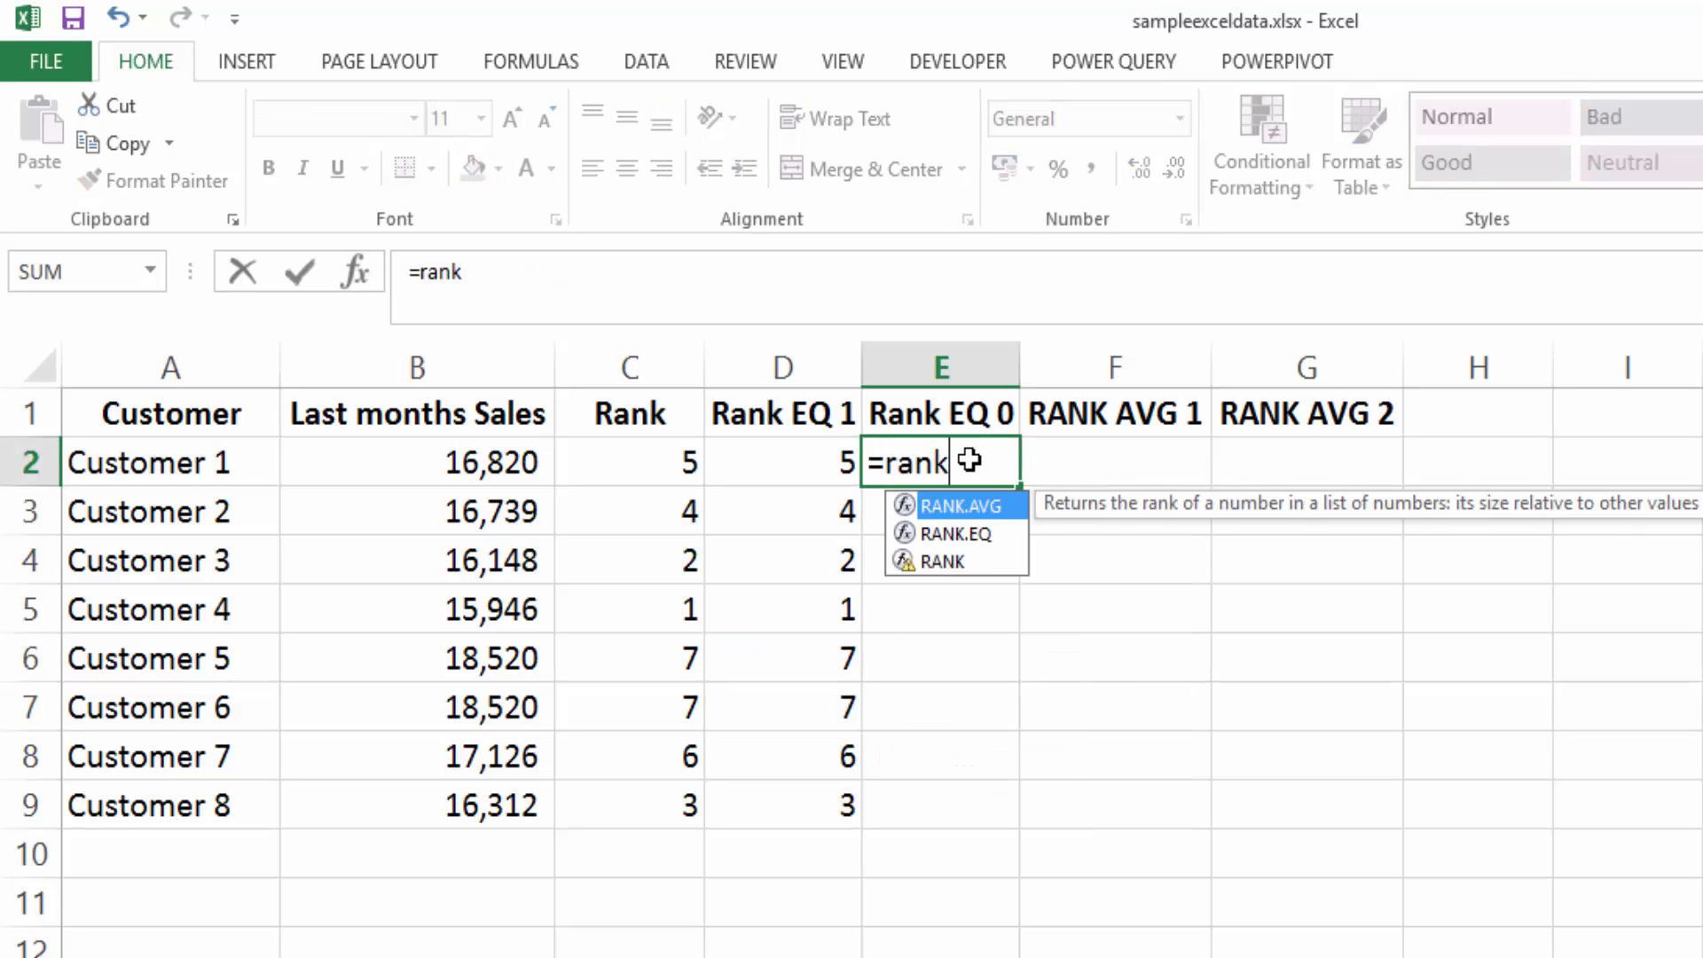
pyautogui.press('Down')
pyautogui.press('Tab')
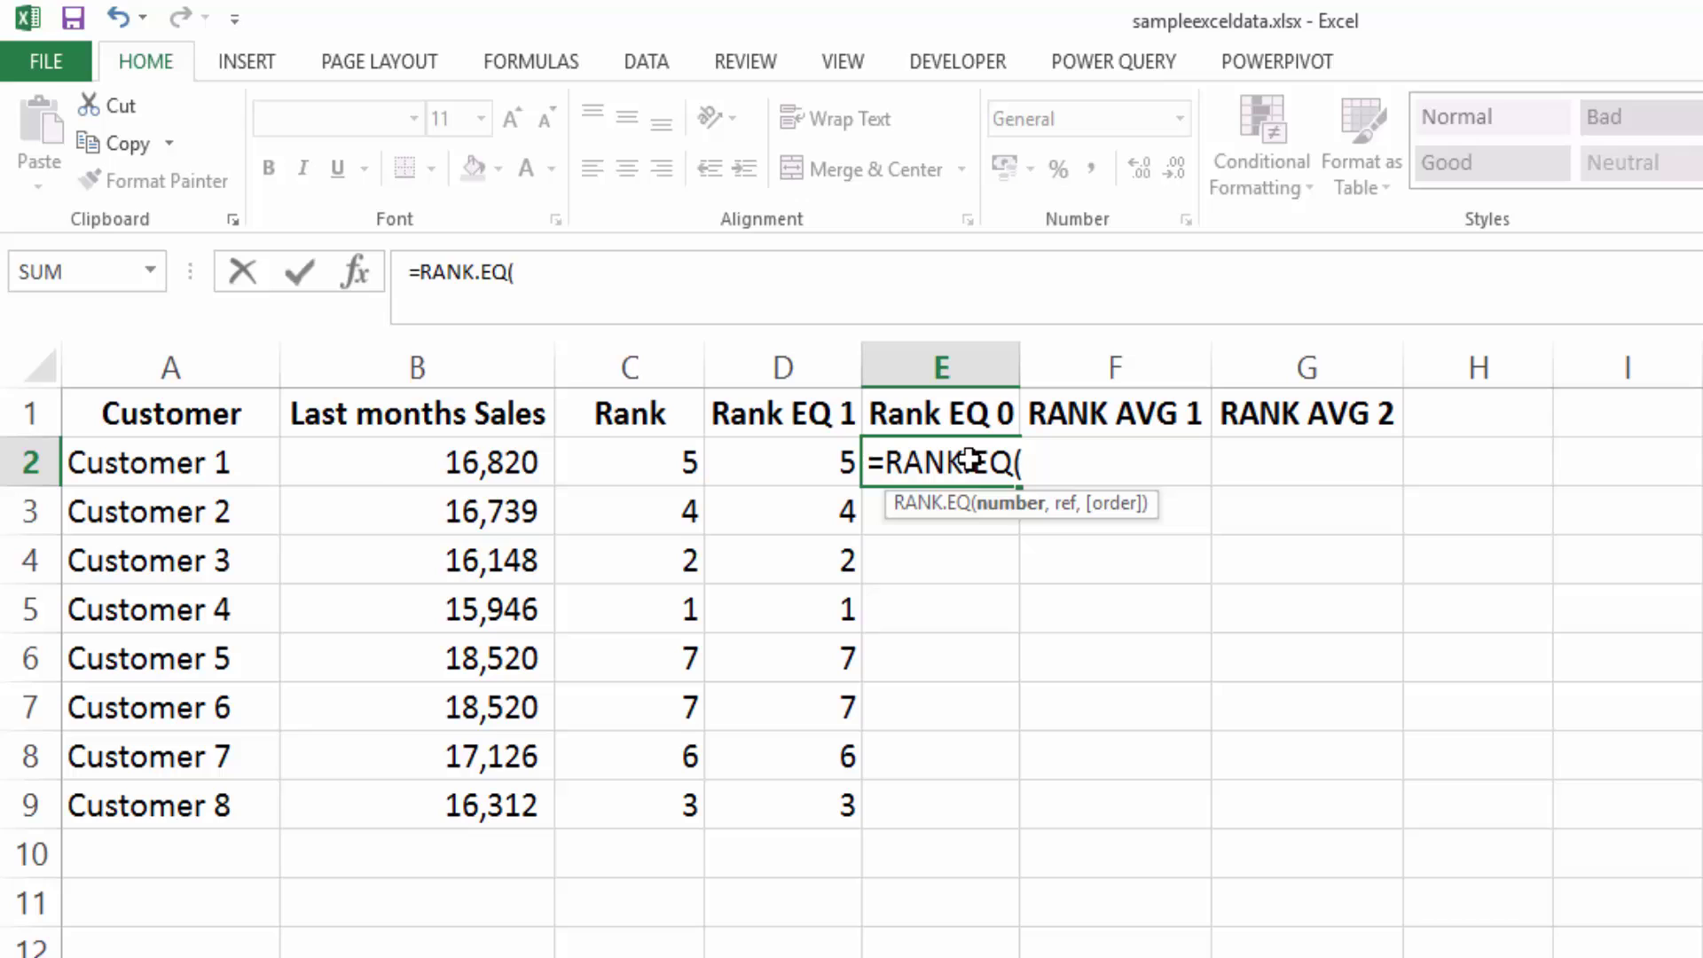
pyautogui.click(493, 460)
pyautogui.write(',')
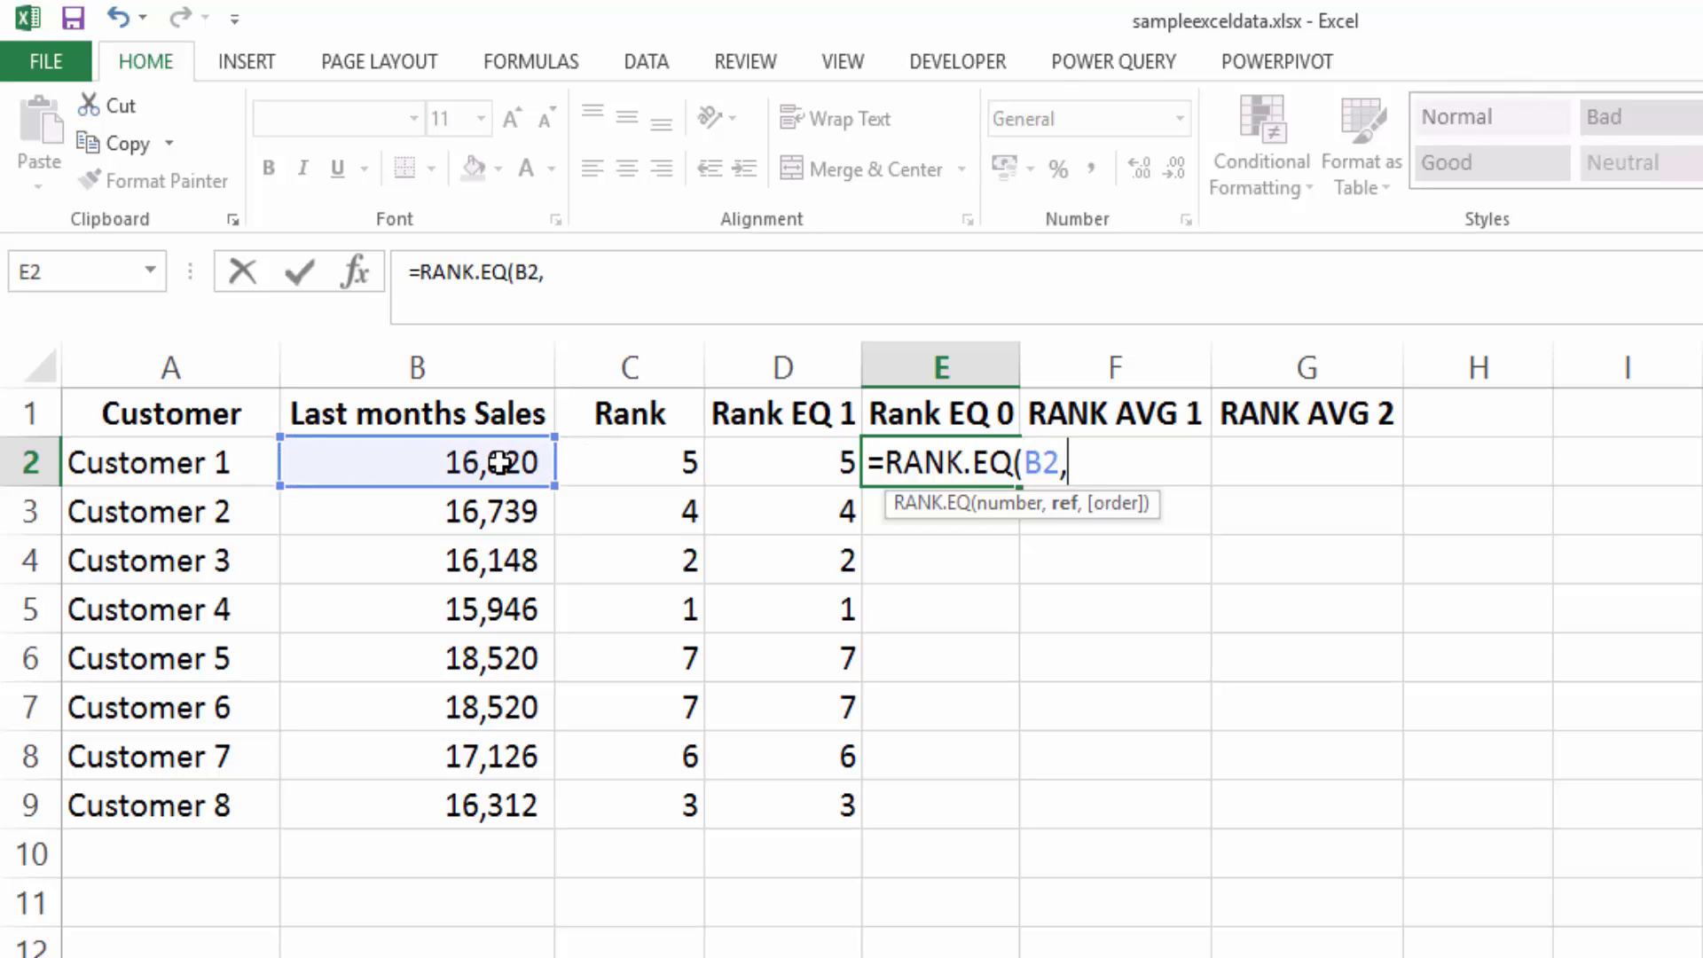
pyautogui.moveTo(493, 462); pyautogui.dragTo(471, 805)
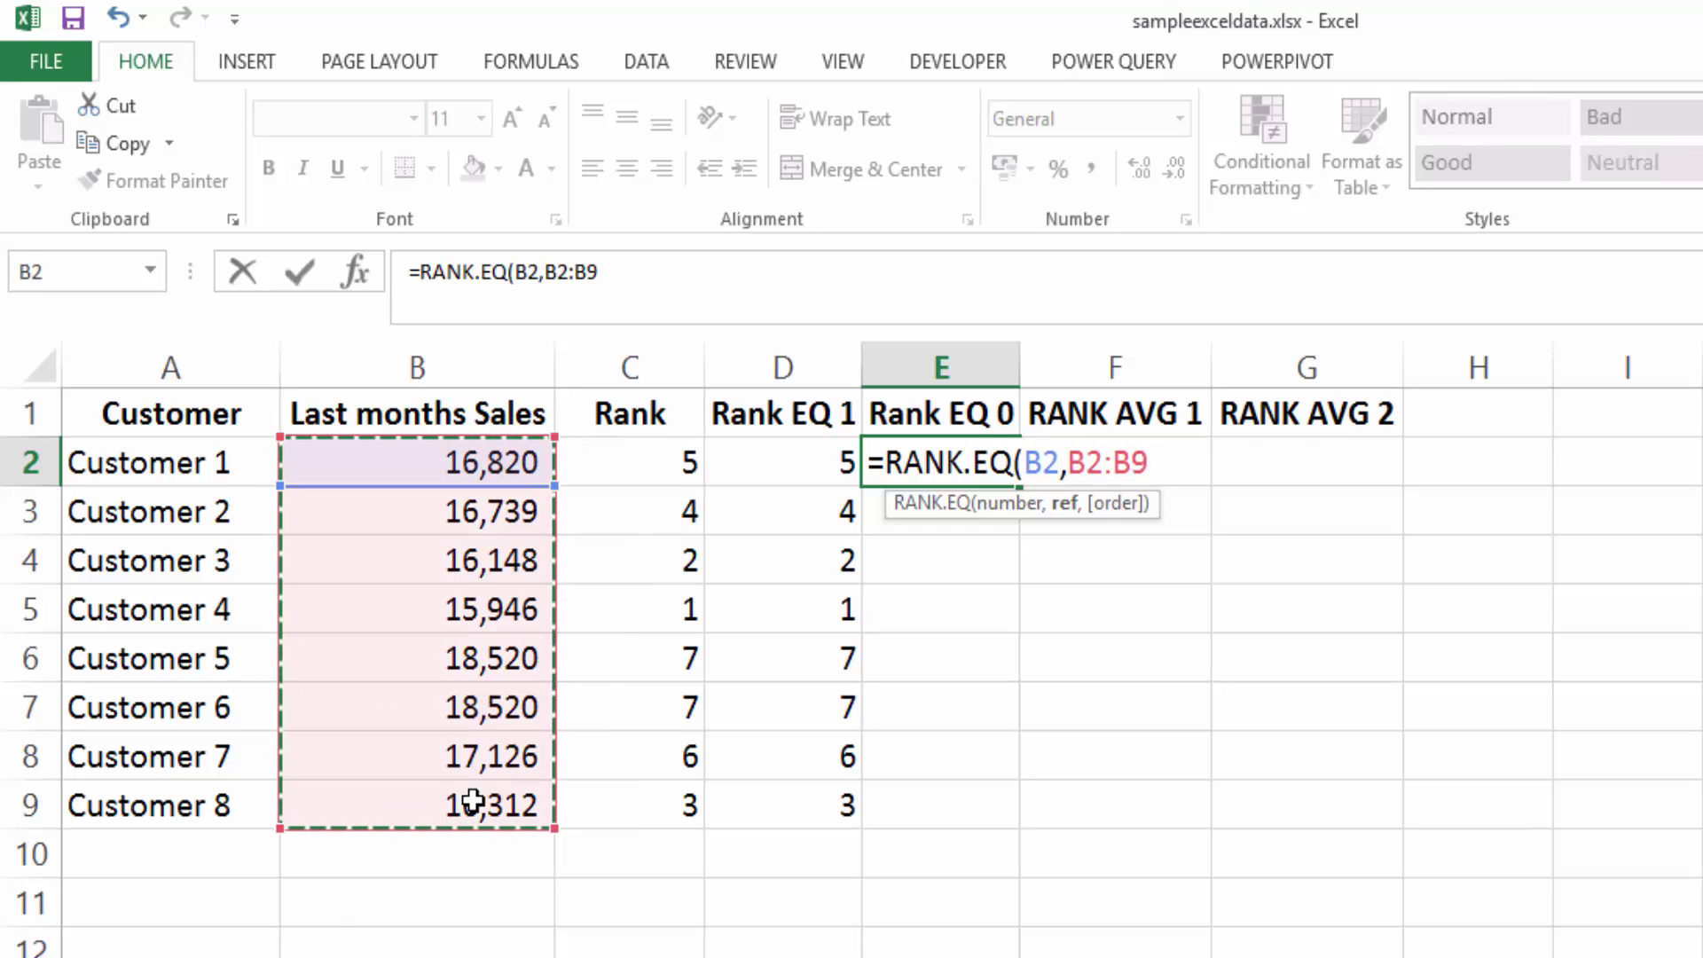
pyautogui.write(')')
pyautogui.press('BackSpace')
pyautogui.press('F4')
pyautogui.write(',0')
pyautogui.press('Return')
# Fill the formula down to E9 and compare its tied ranks with the Rank column.
pyautogui.click(1006, 474)
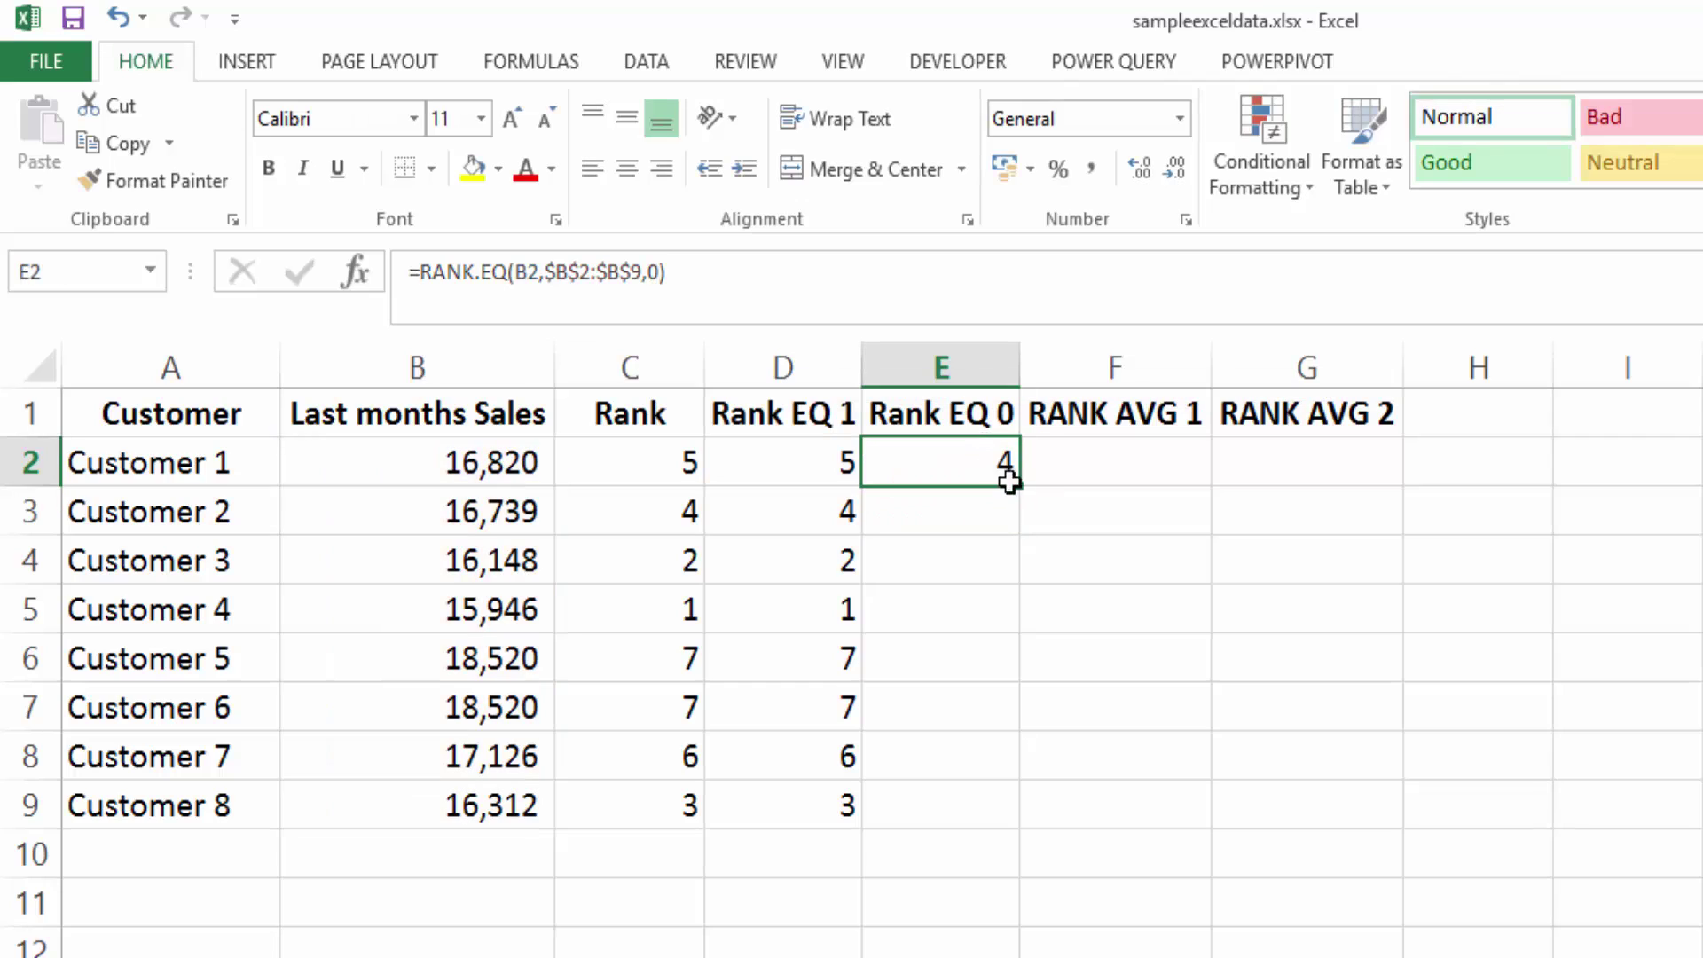
pyautogui.moveTo(1016, 487); pyautogui.dragTo(966, 812)
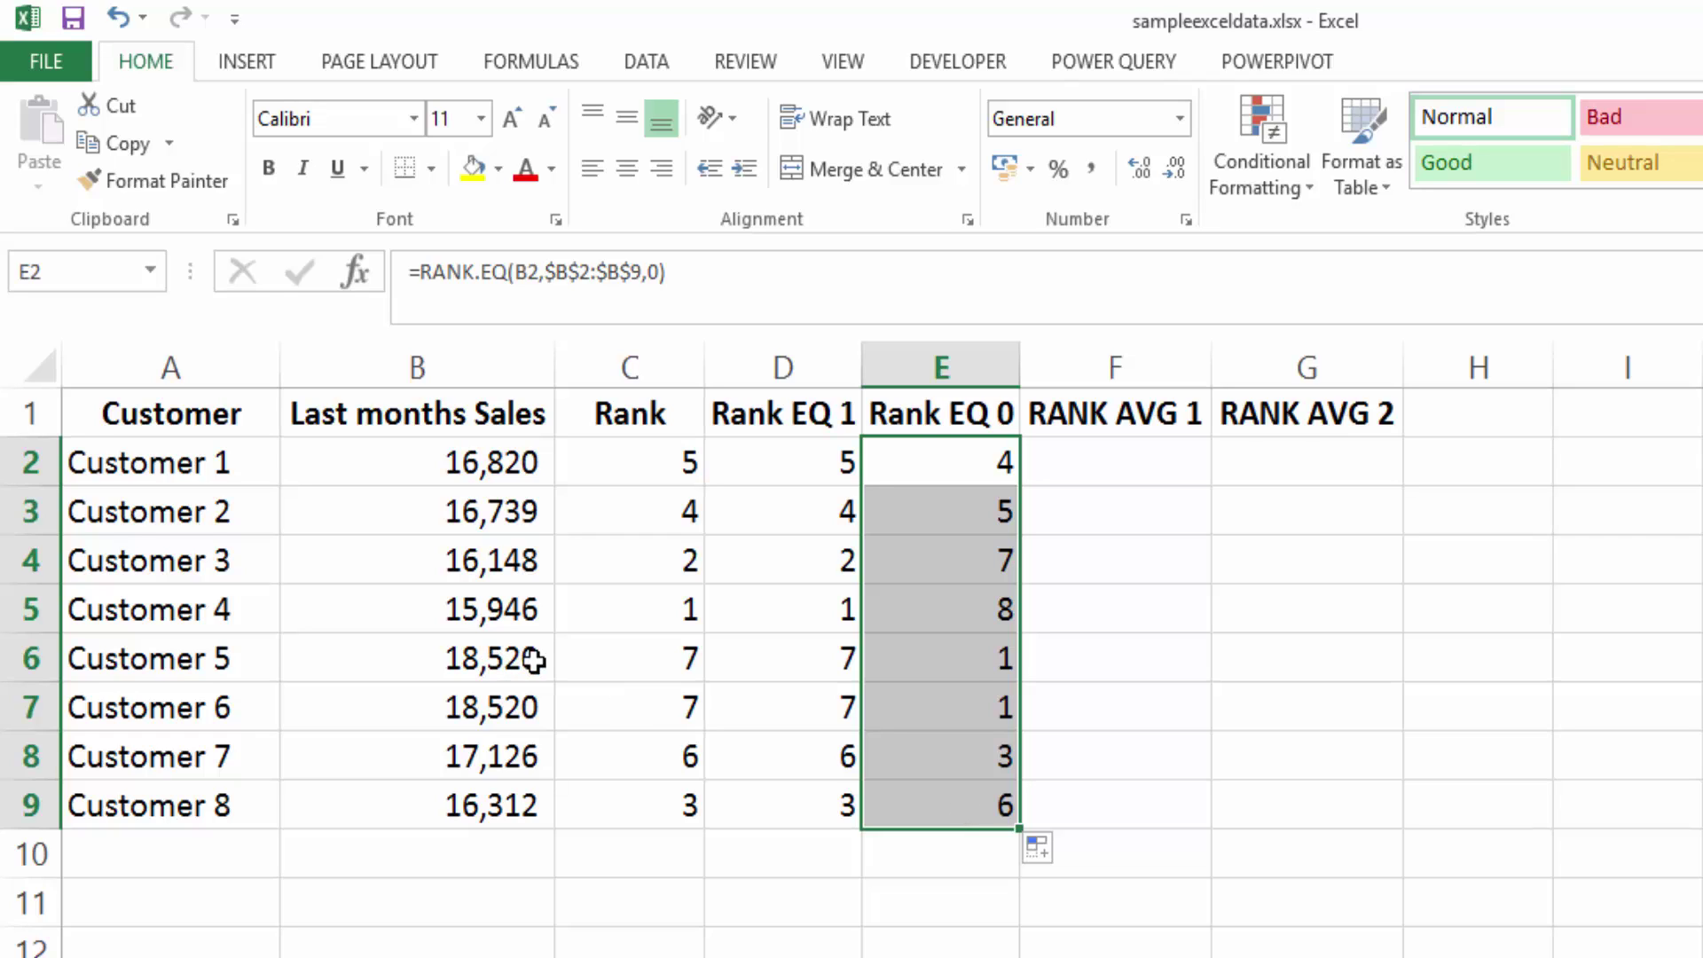
pyautogui.moveTo(973, 661); pyautogui.dragTo(966, 710)
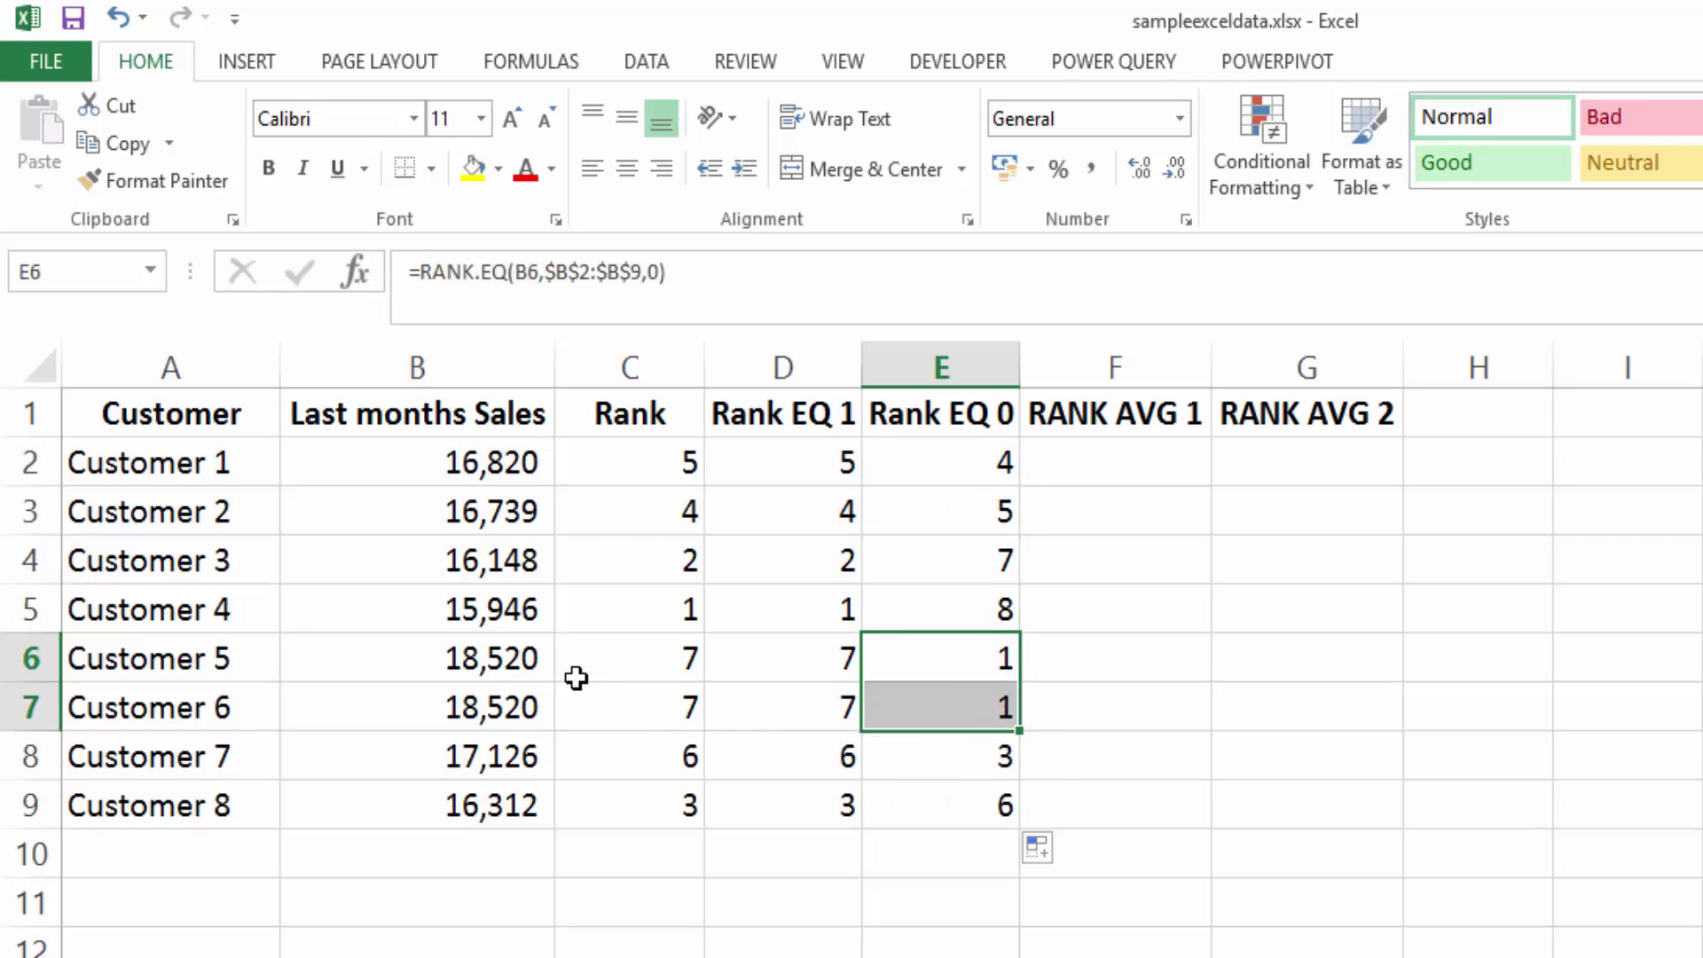
pyautogui.moveTo(646, 452); pyautogui.dragTo(640, 800)
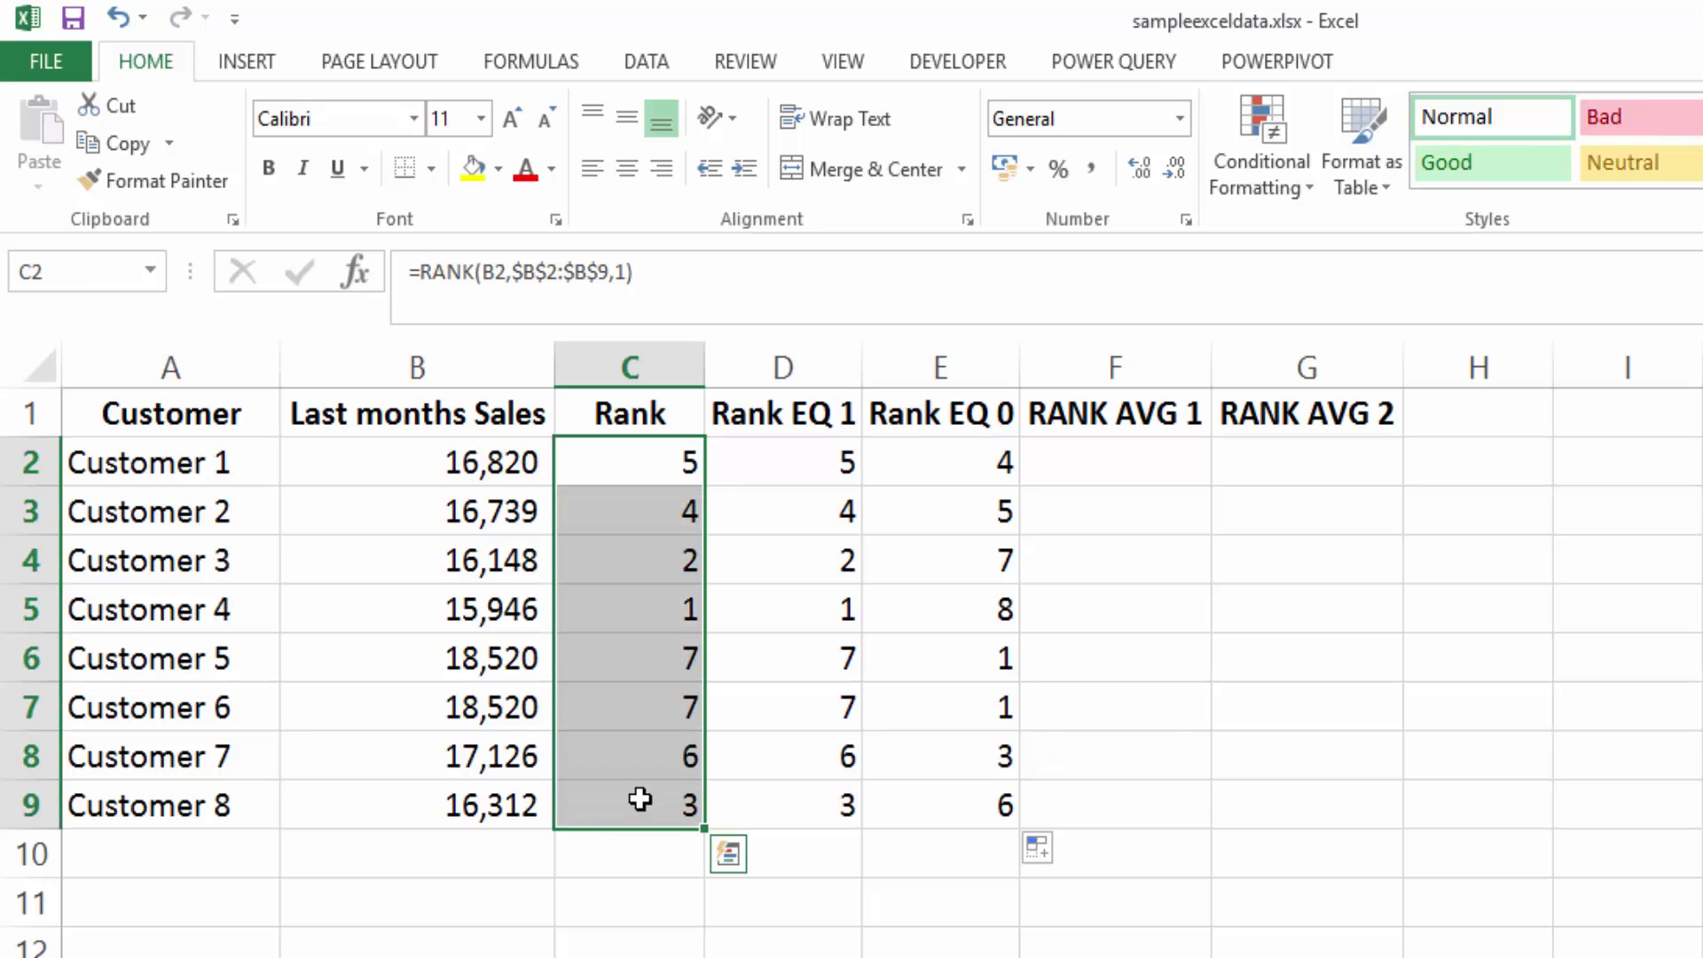
pyautogui.click(1155, 464)
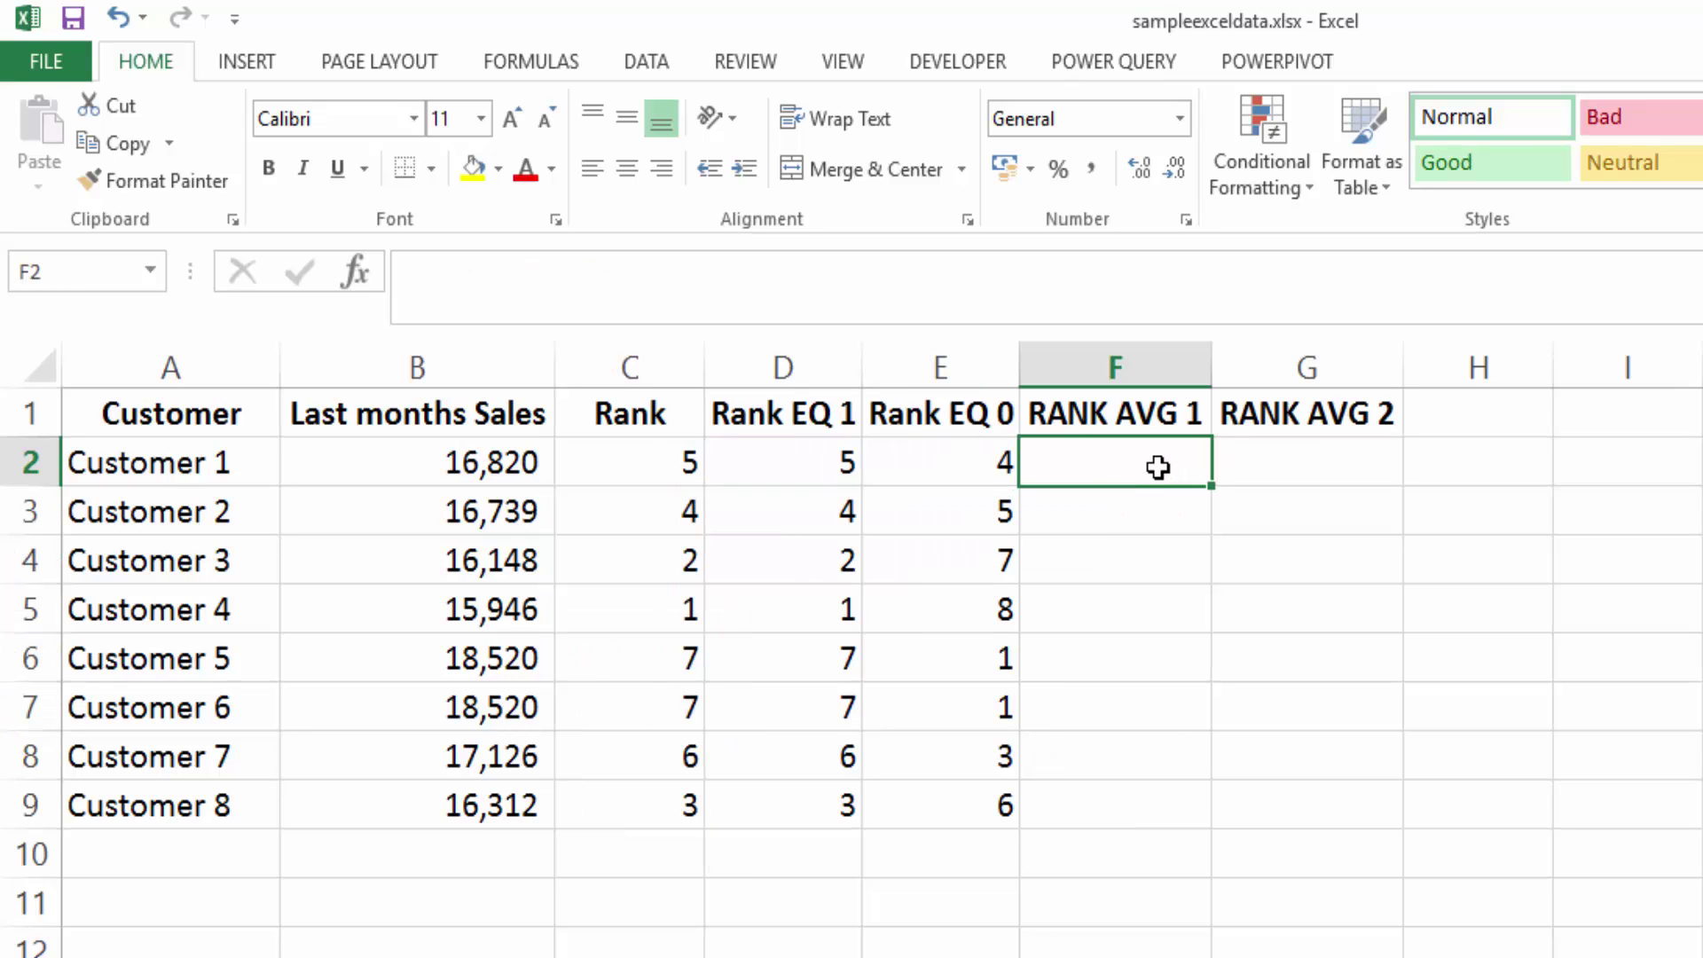
# Enter =RANK.AVG(B2,$B$2:$B$9,1) in F2 and fill it down to F9, ties showing 7.5.
pyautogui.write('=rank')
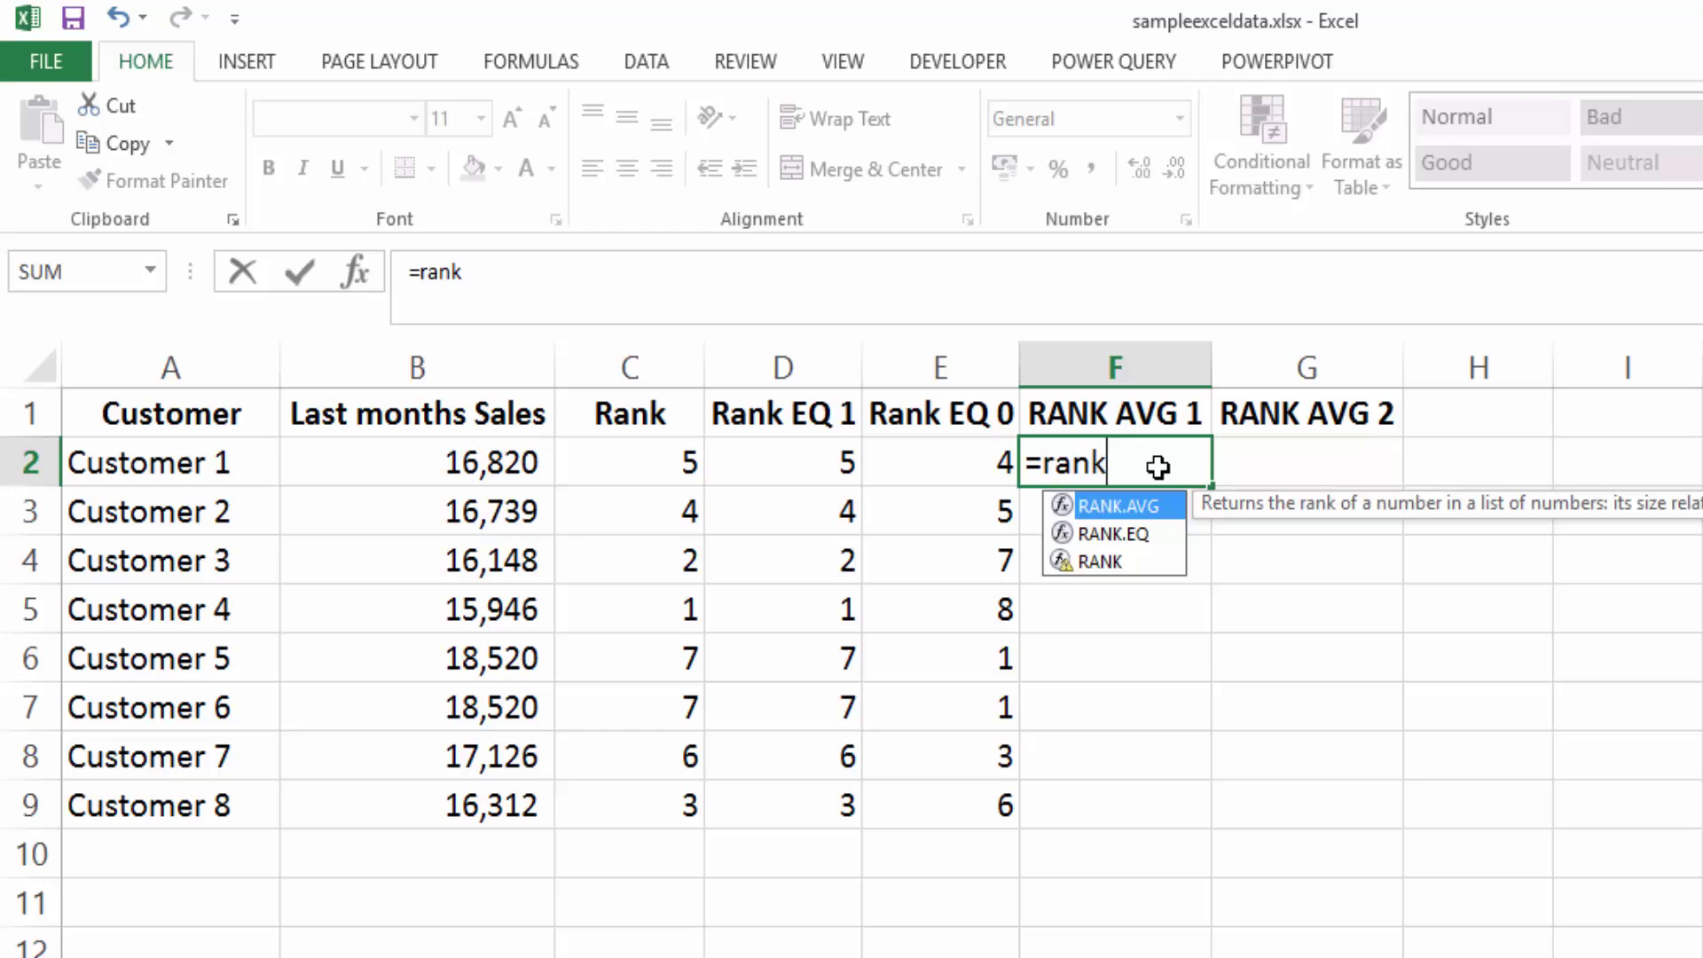
pyautogui.press('Tab')
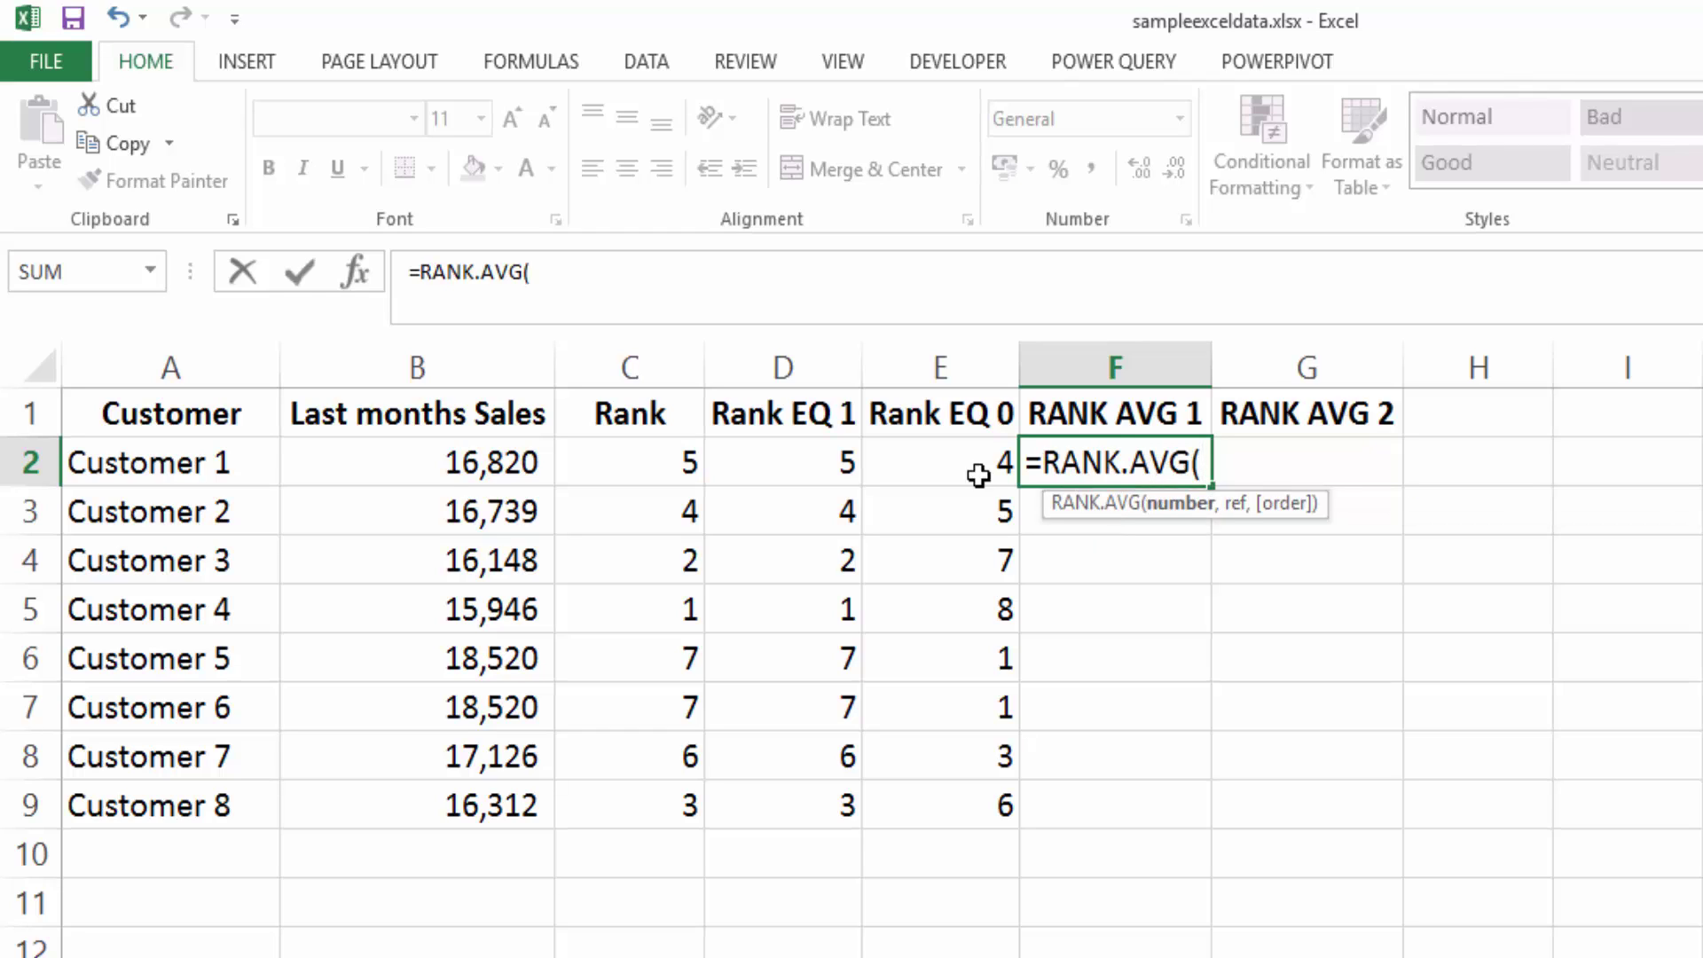
pyautogui.click(450, 477)
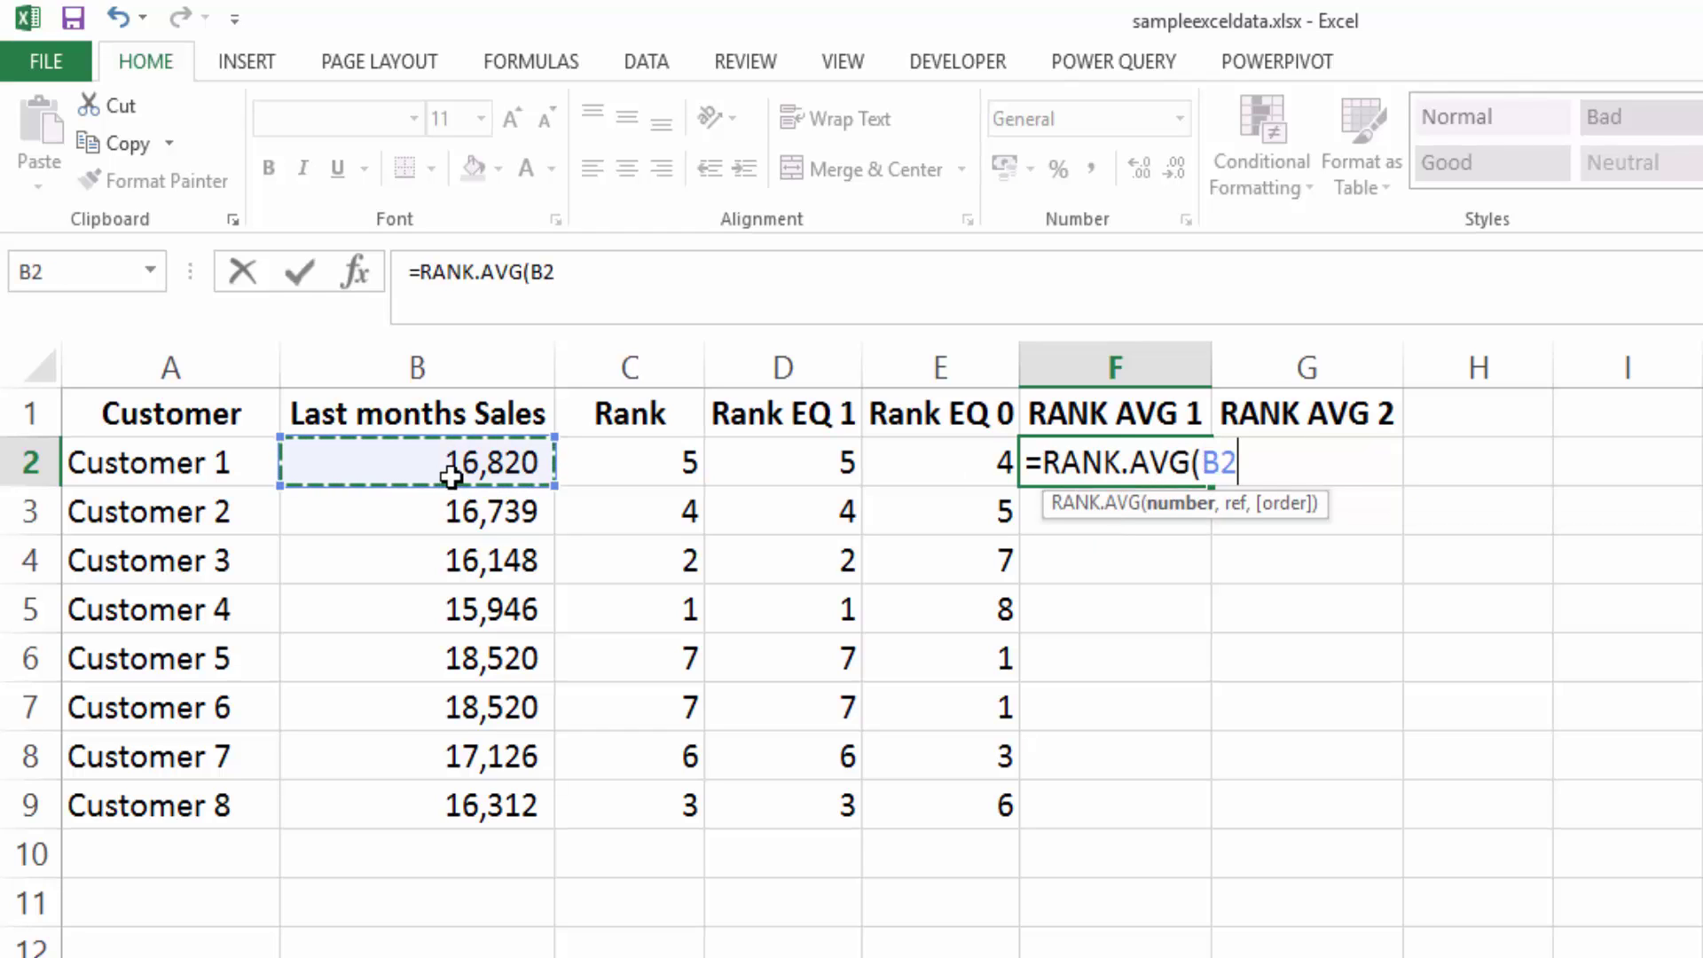
pyautogui.write(',')
pyautogui.moveTo(408, 470); pyautogui.dragTo(415, 803)
pyautogui.press('F4')
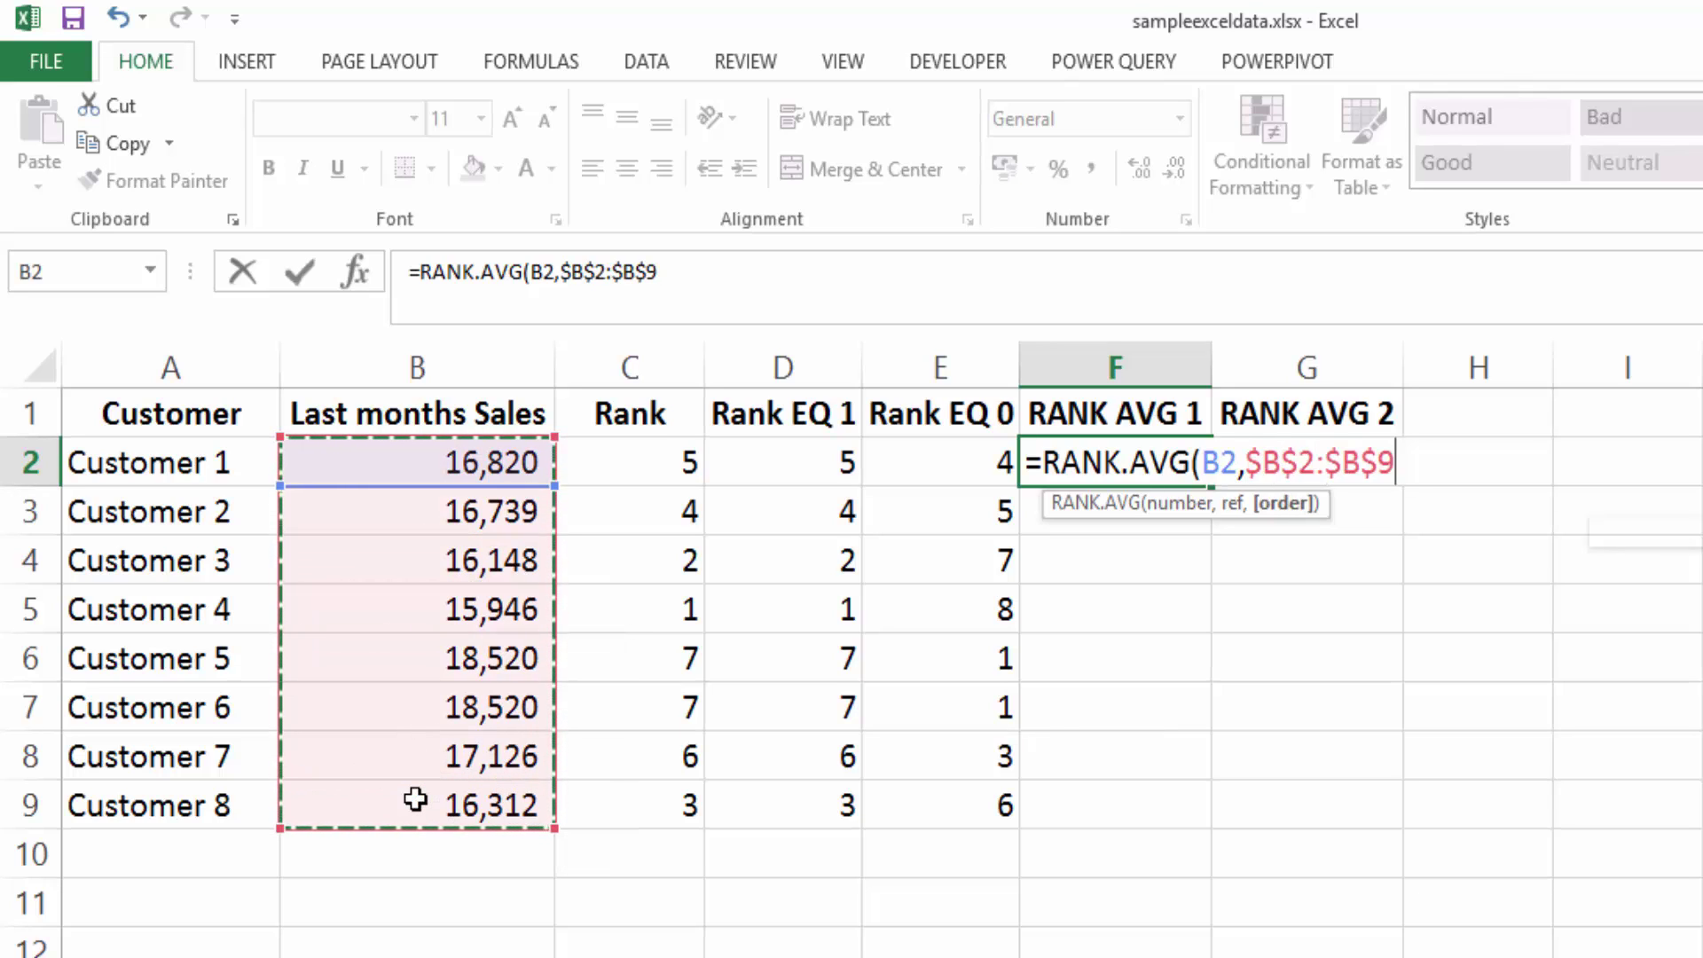
pyautogui.write(',')
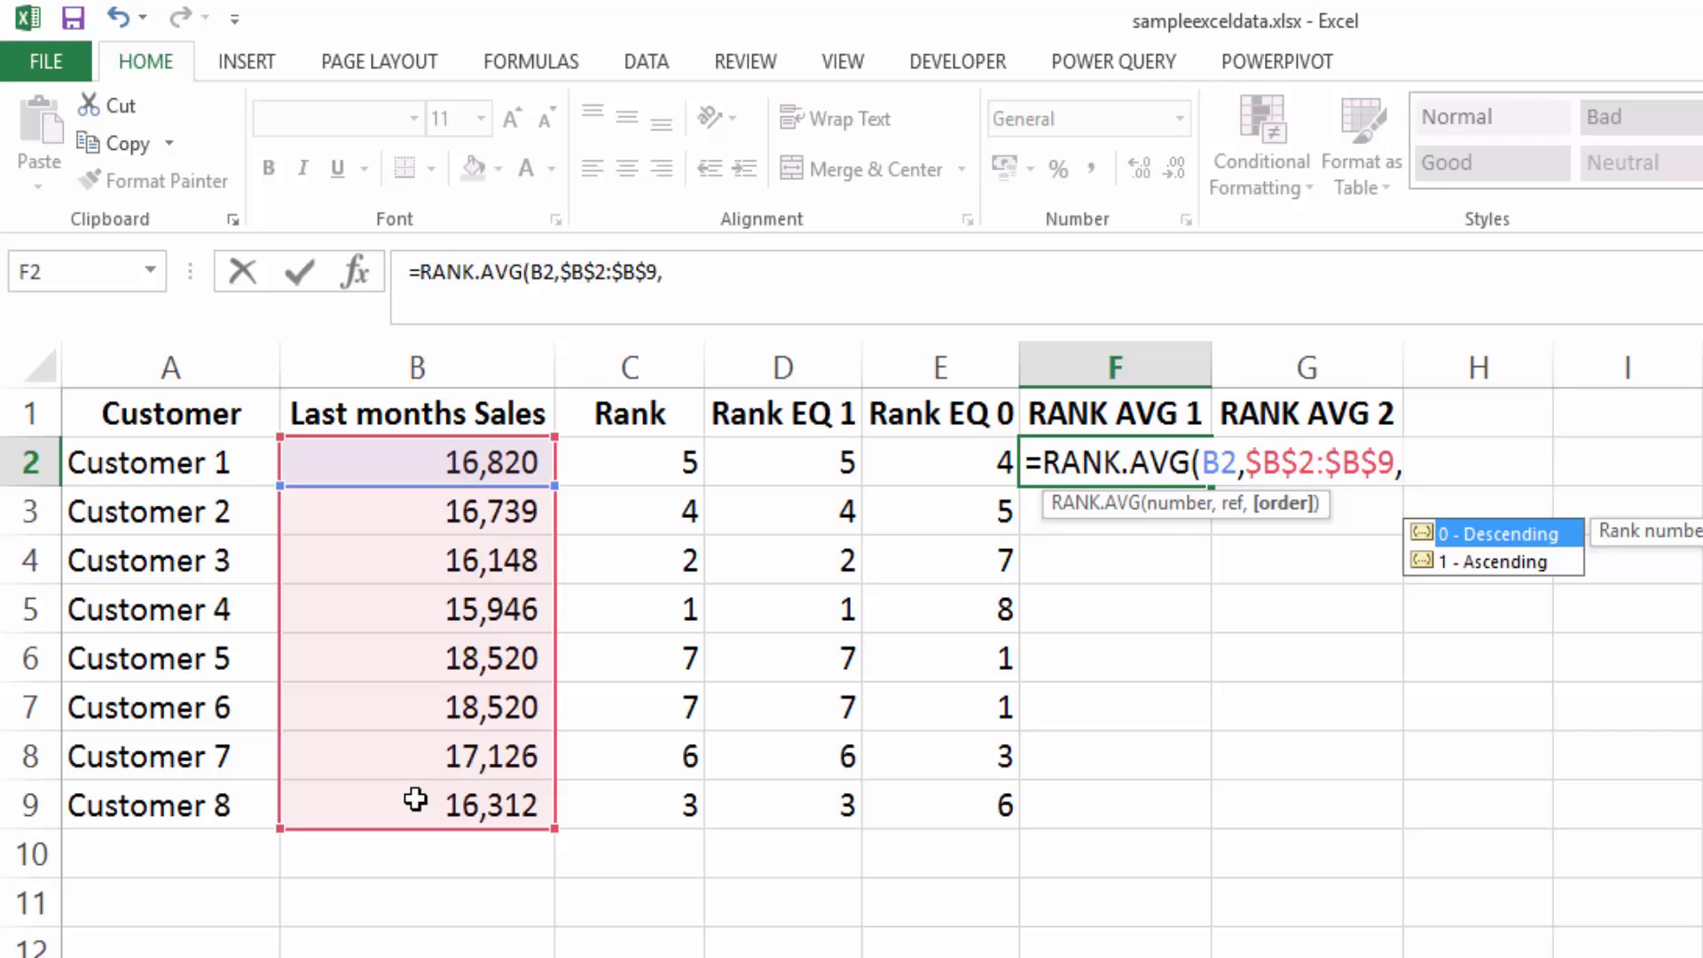
pyautogui.write('1)')
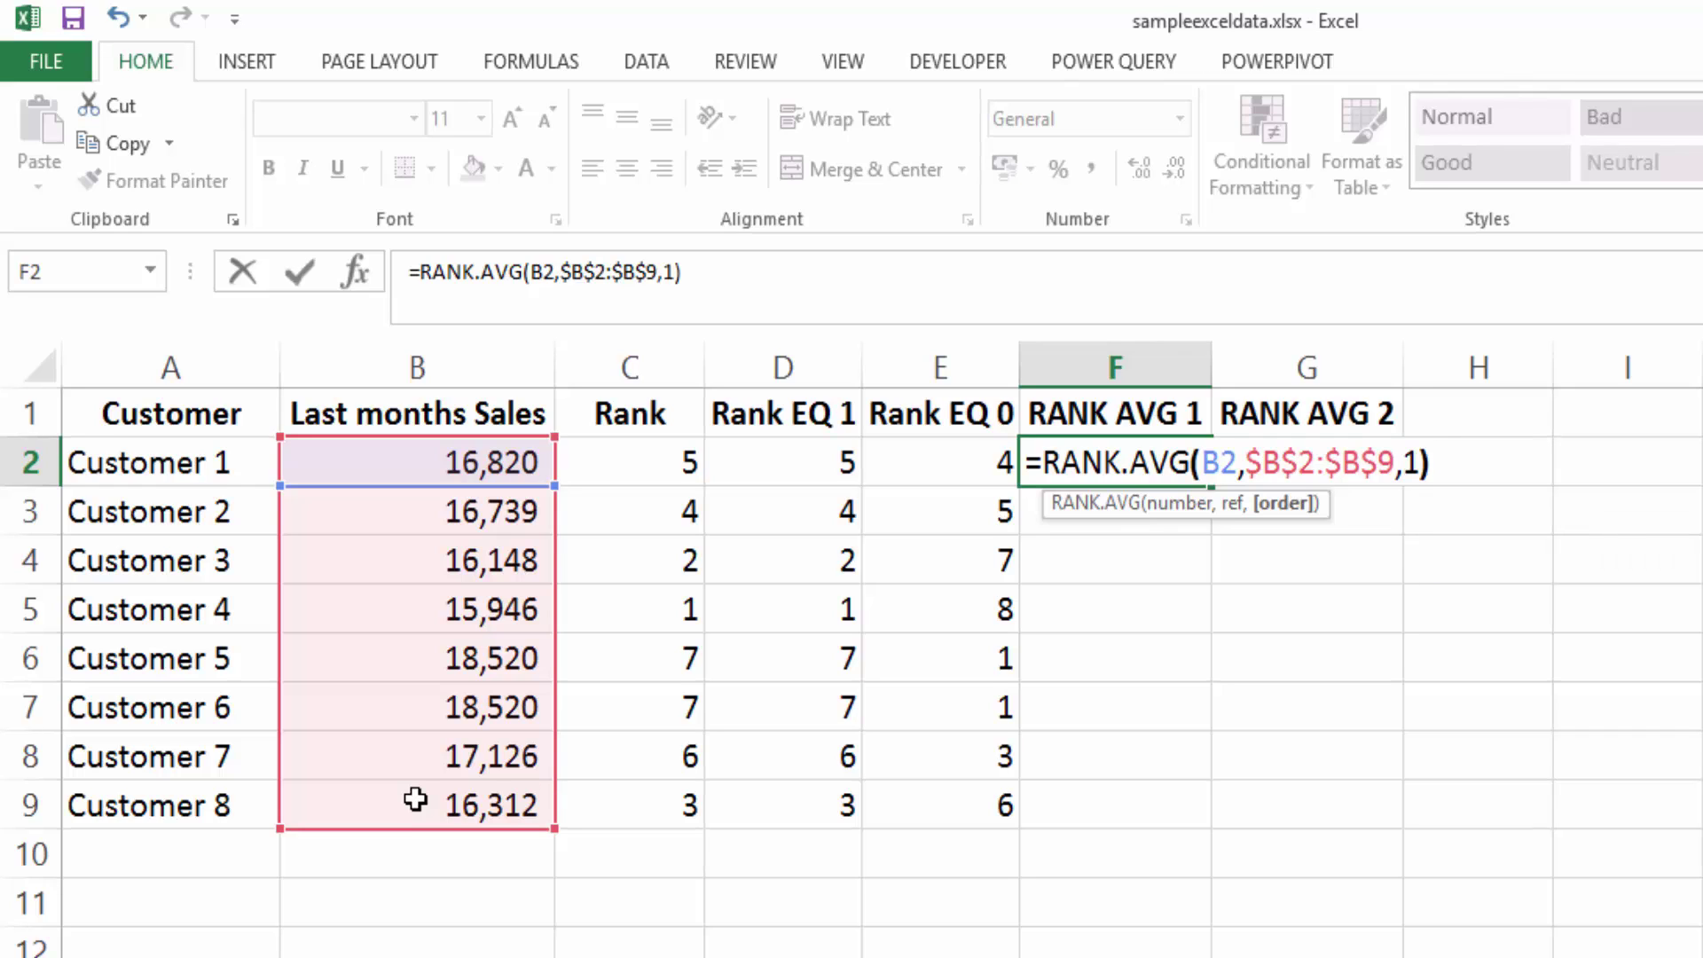
pyautogui.hotkey('ctrl', 'Return')
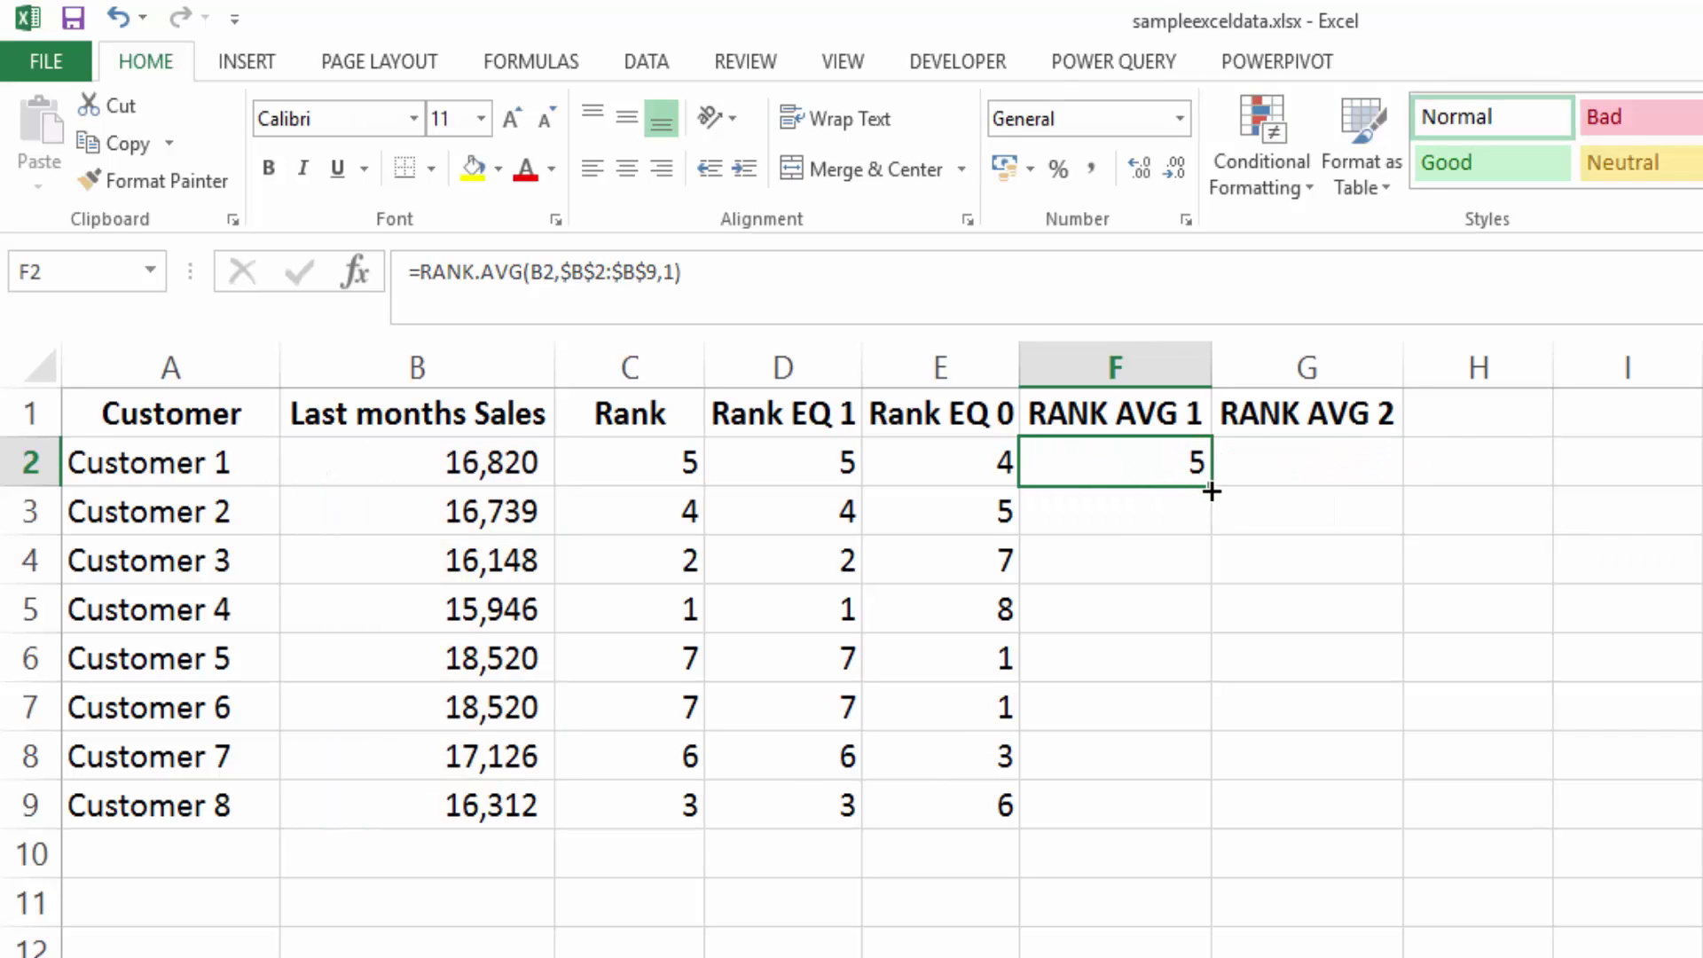
pyautogui.moveTo(1212, 490); pyautogui.dragTo(1152, 833)
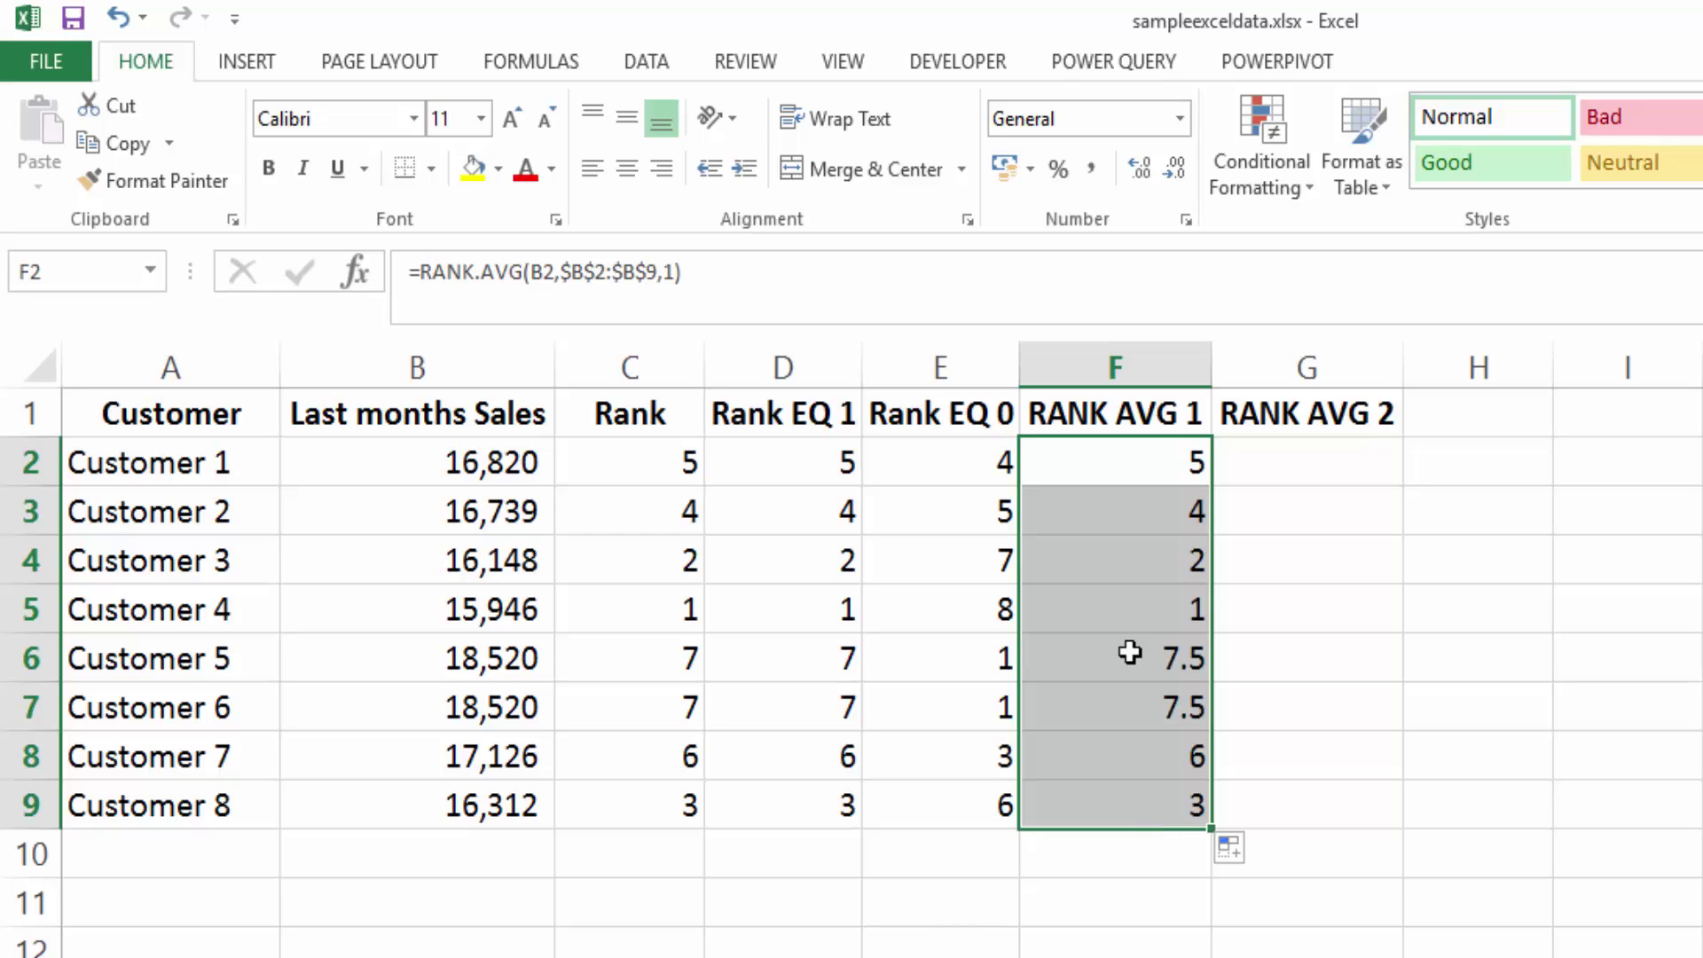
pyautogui.moveTo(1133, 653); pyautogui.dragTo(1129, 717)
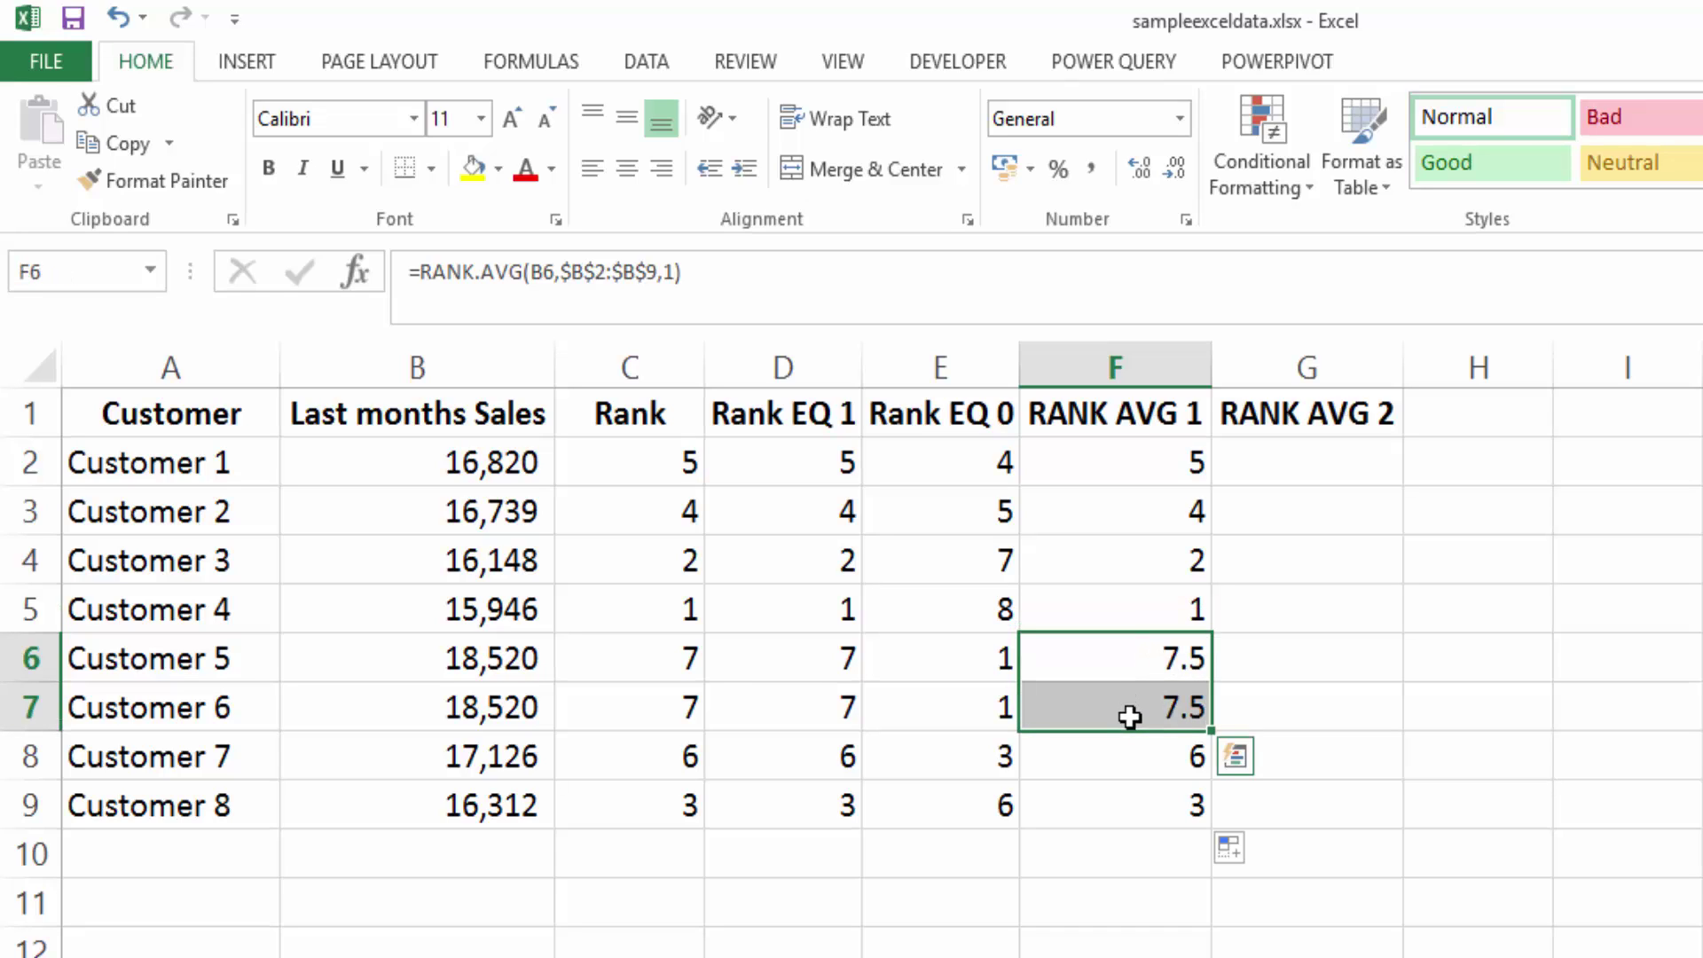
# Enter =RANK.AVG(B2,$B$2:$B$9,0) in G2 and fill it down to G9, ties sharing 1.5.
pyautogui.click(1315, 456)
pyautogui.write('=rank')
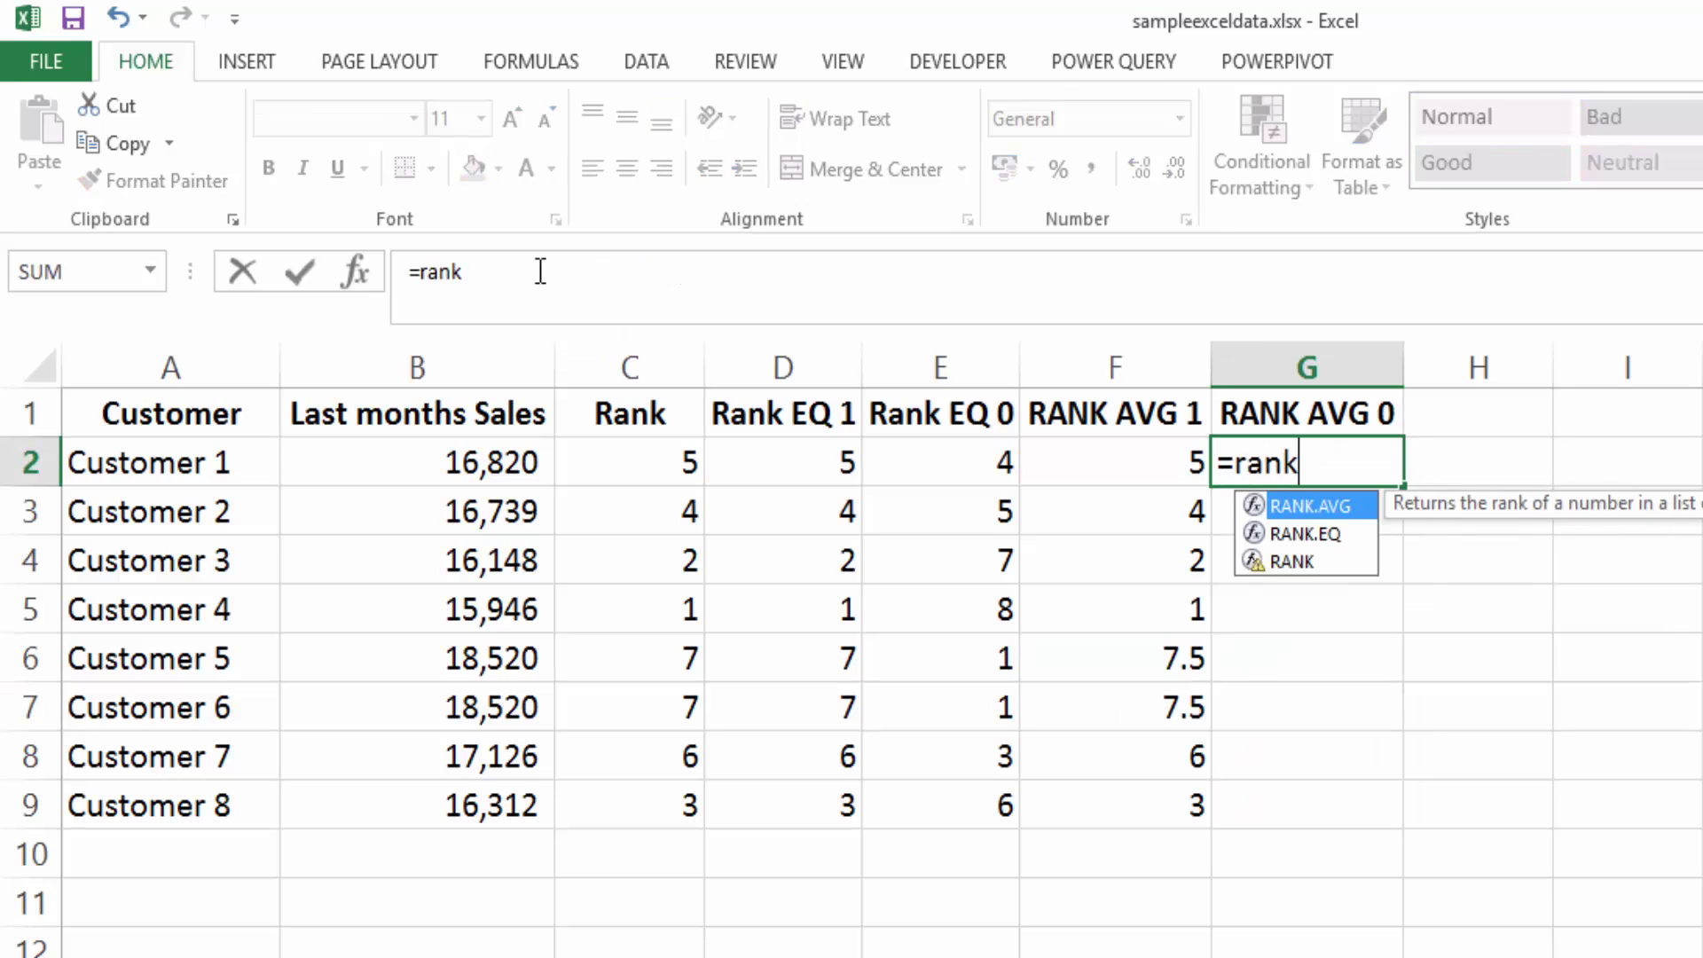
pyautogui.press('Tab')
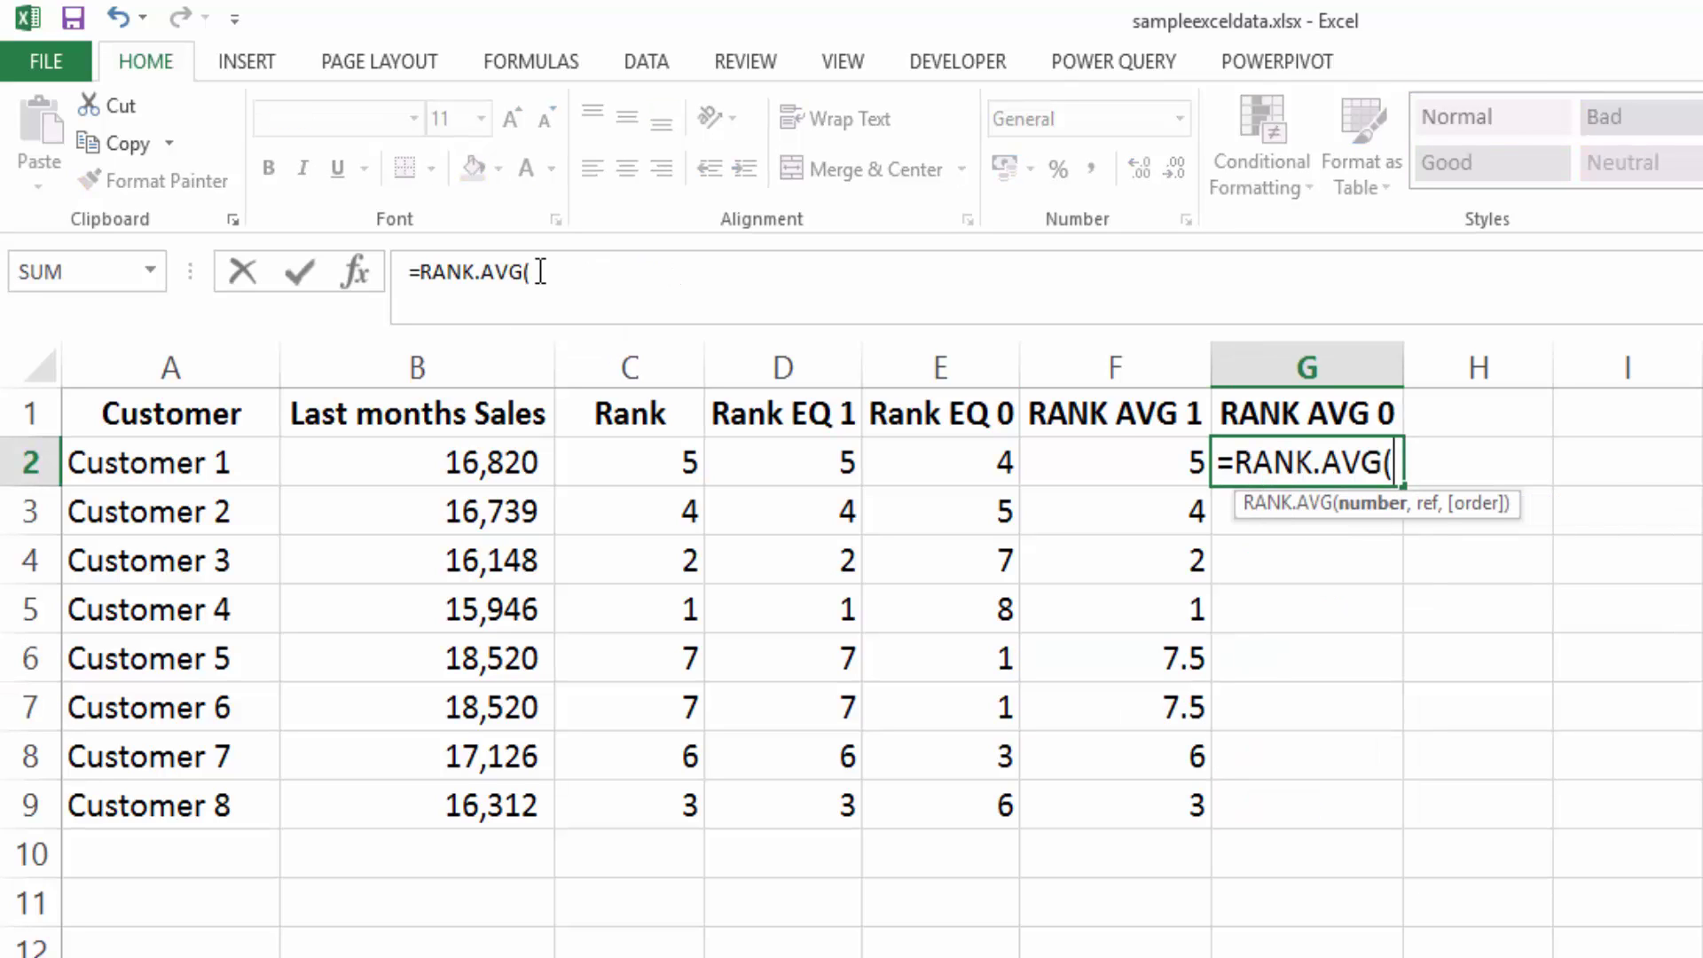
pyautogui.click(403, 460)
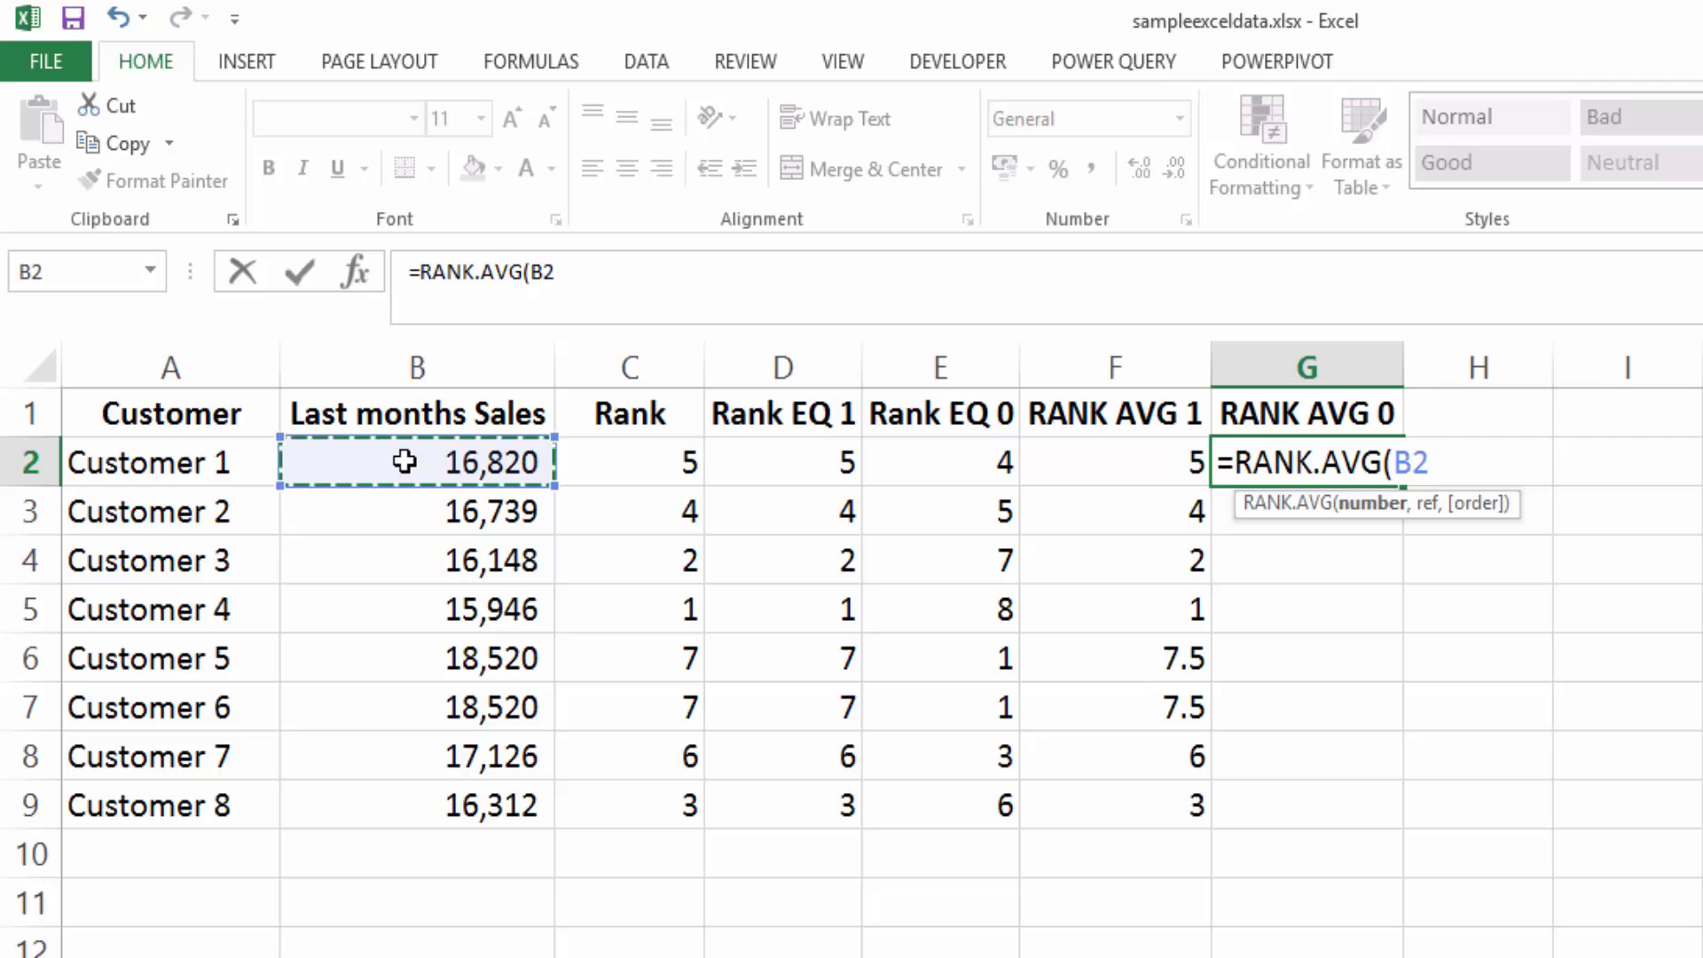
pyautogui.write(',')
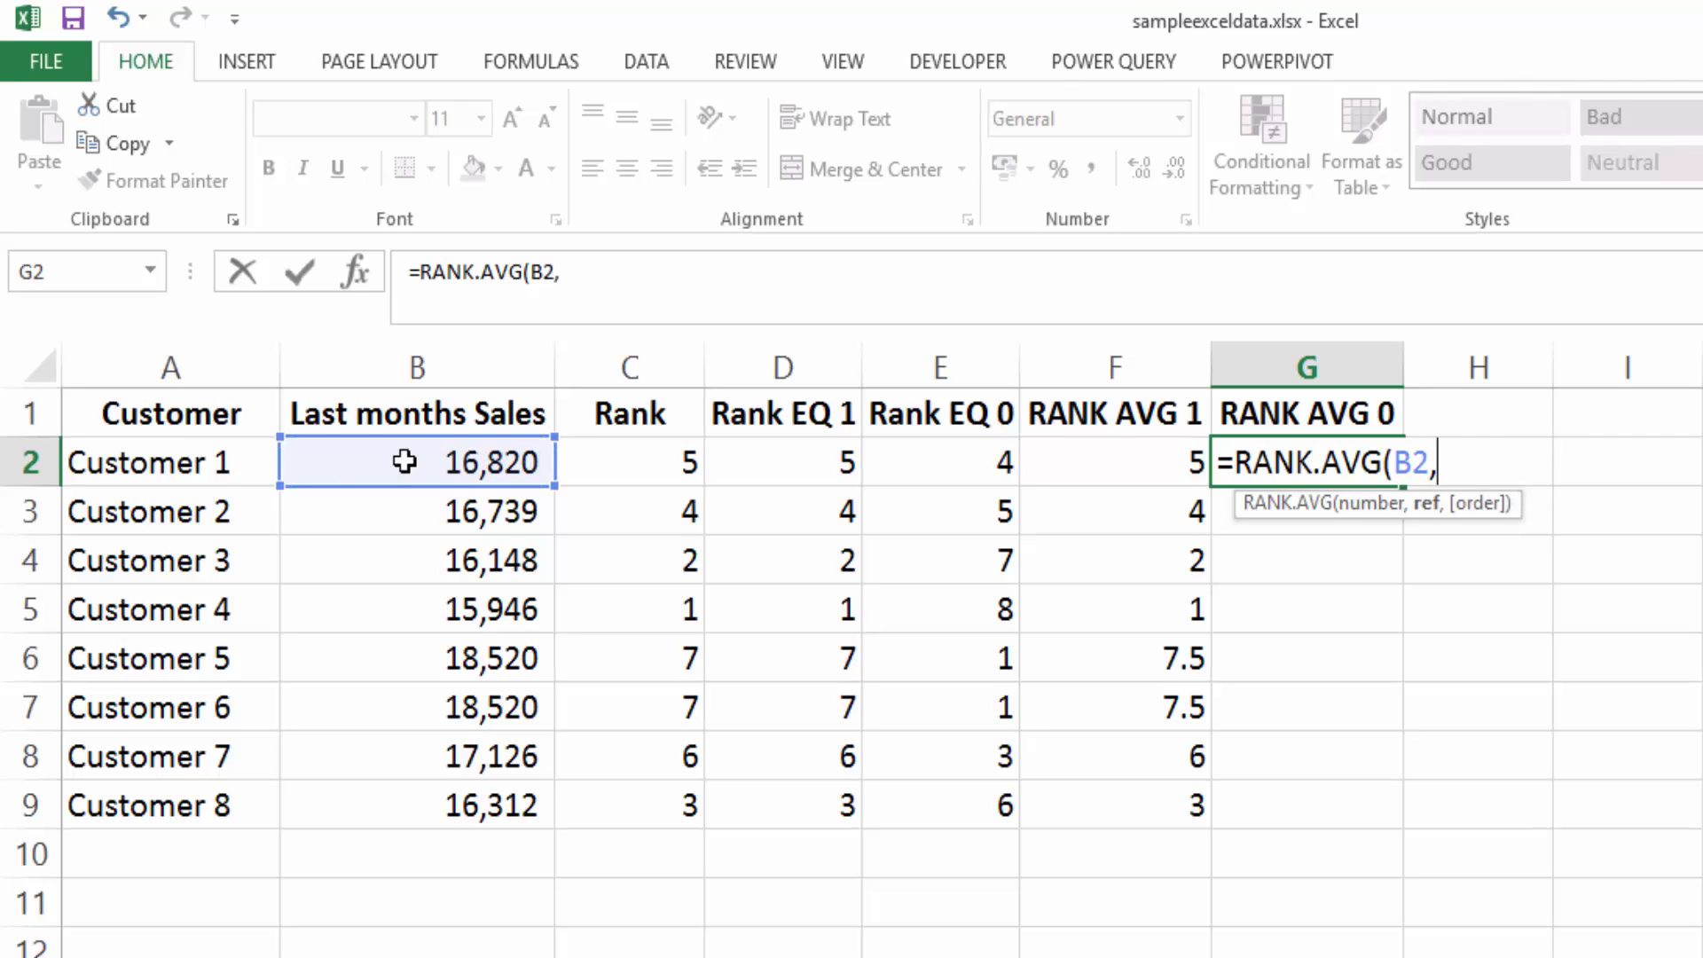
pyautogui.moveTo(404, 460); pyautogui.dragTo(388, 809)
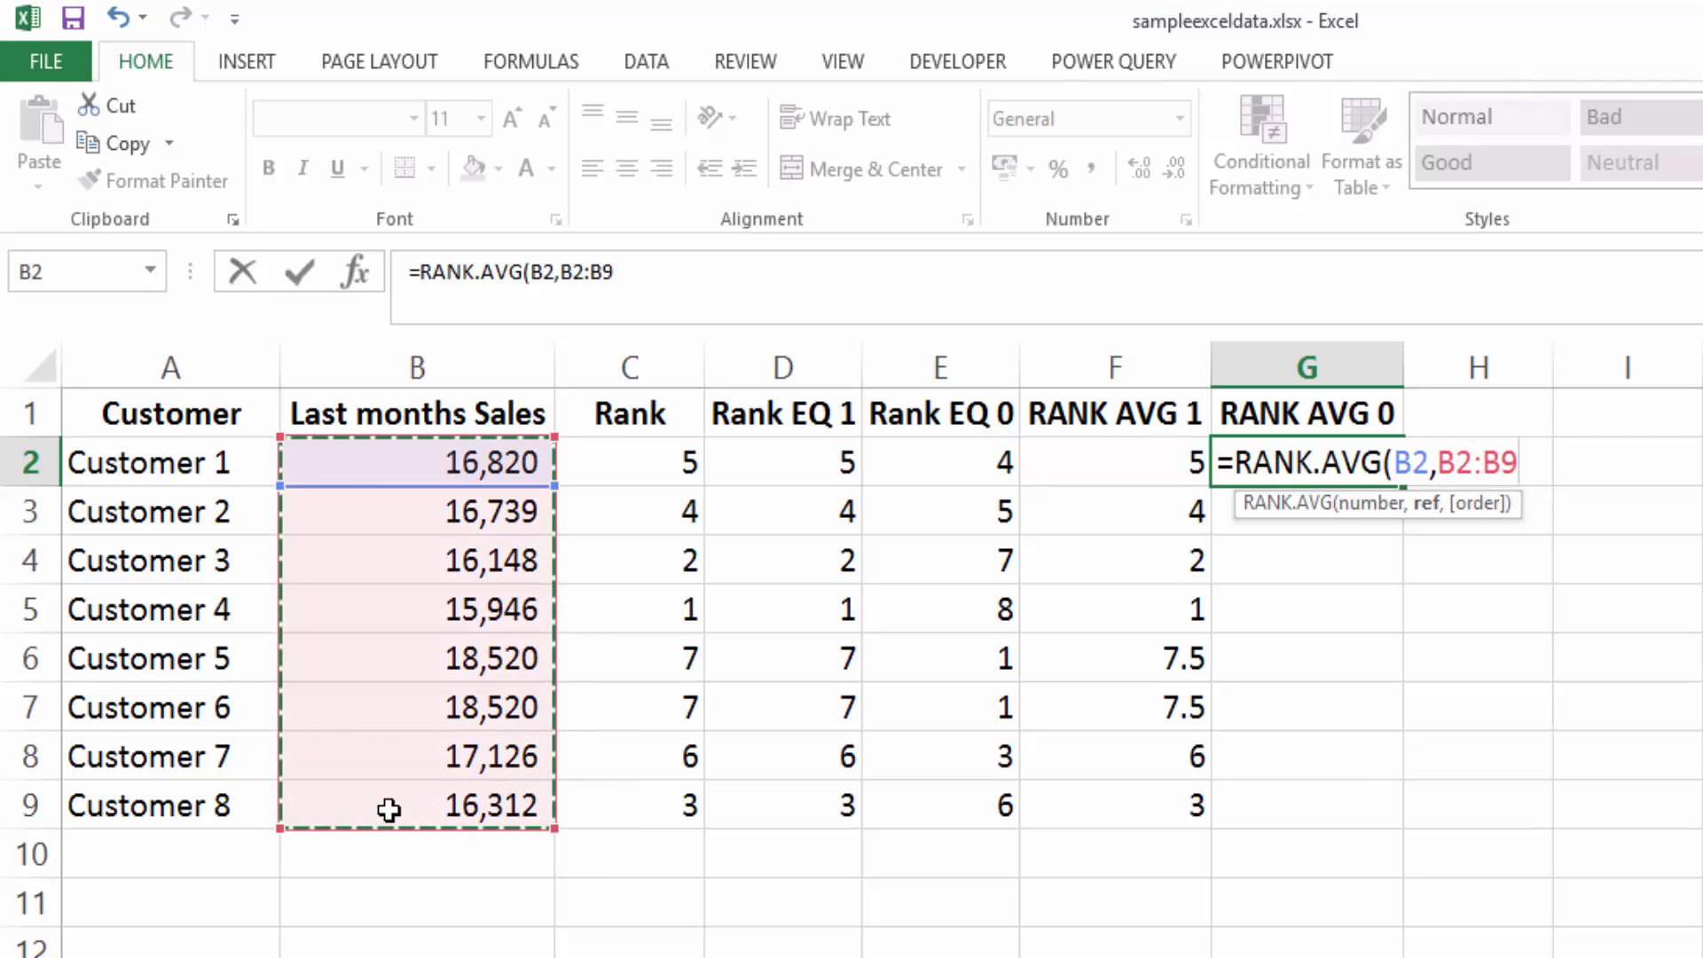
pyautogui.write(',0)')
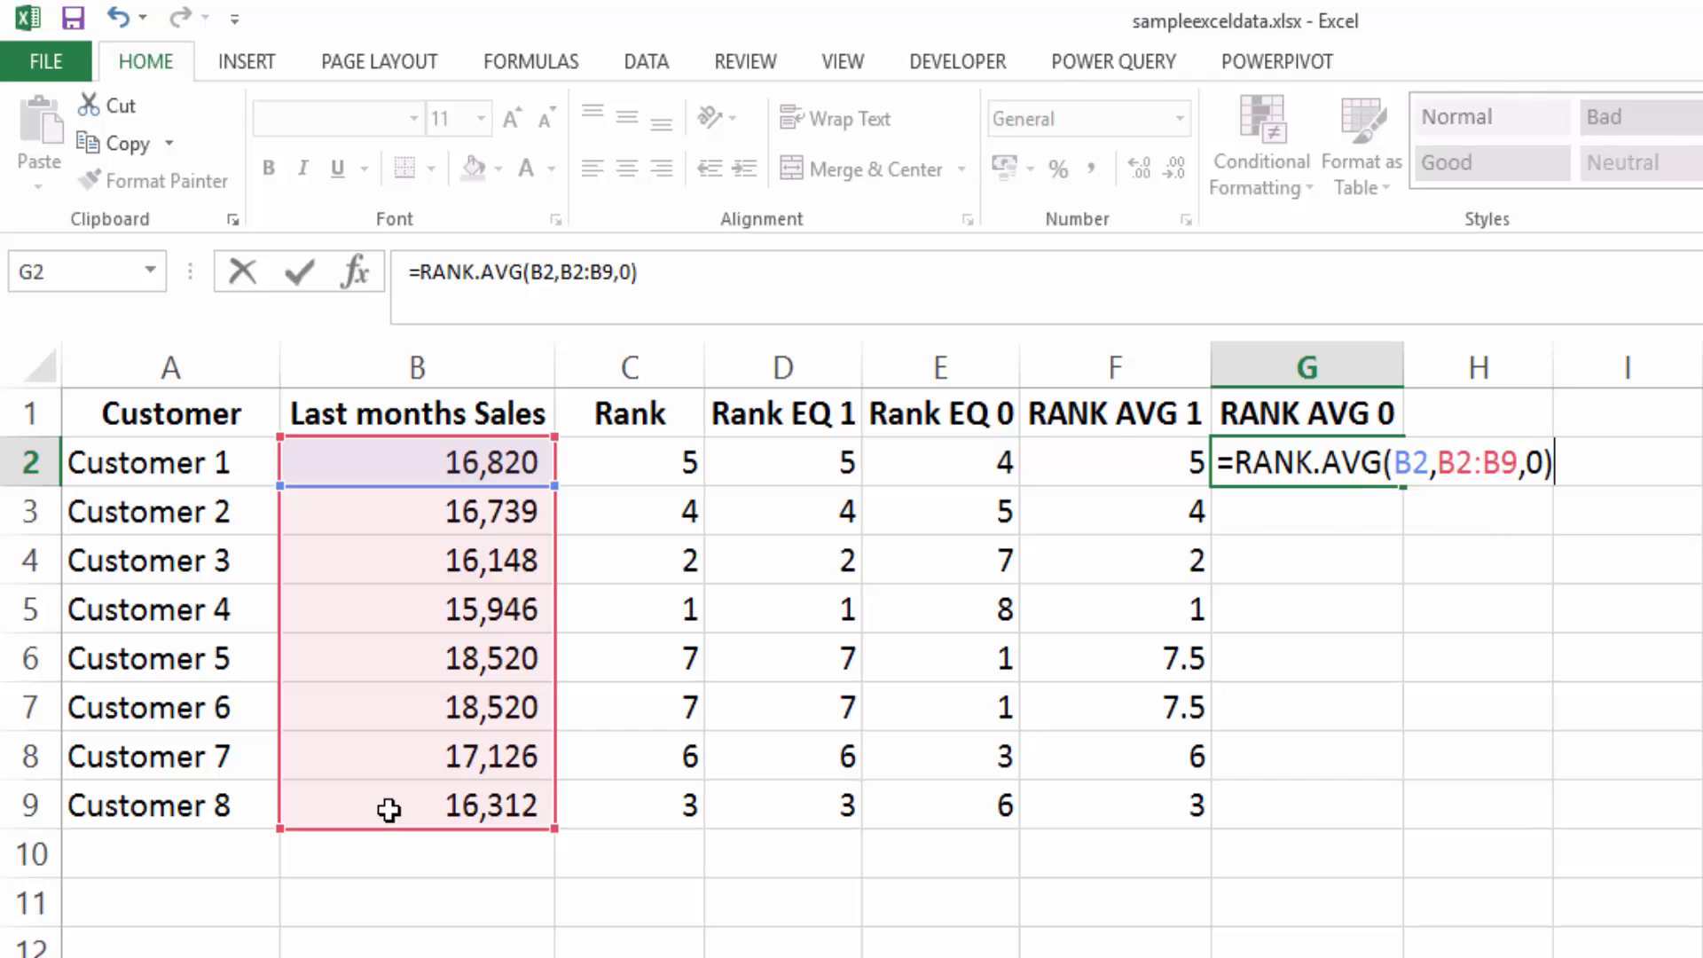
pyautogui.press('F4')
pyautogui.hotkey('ctrl', 'Return')
pyautogui.moveTo(1402, 487); pyautogui.dragTo(1348, 844)
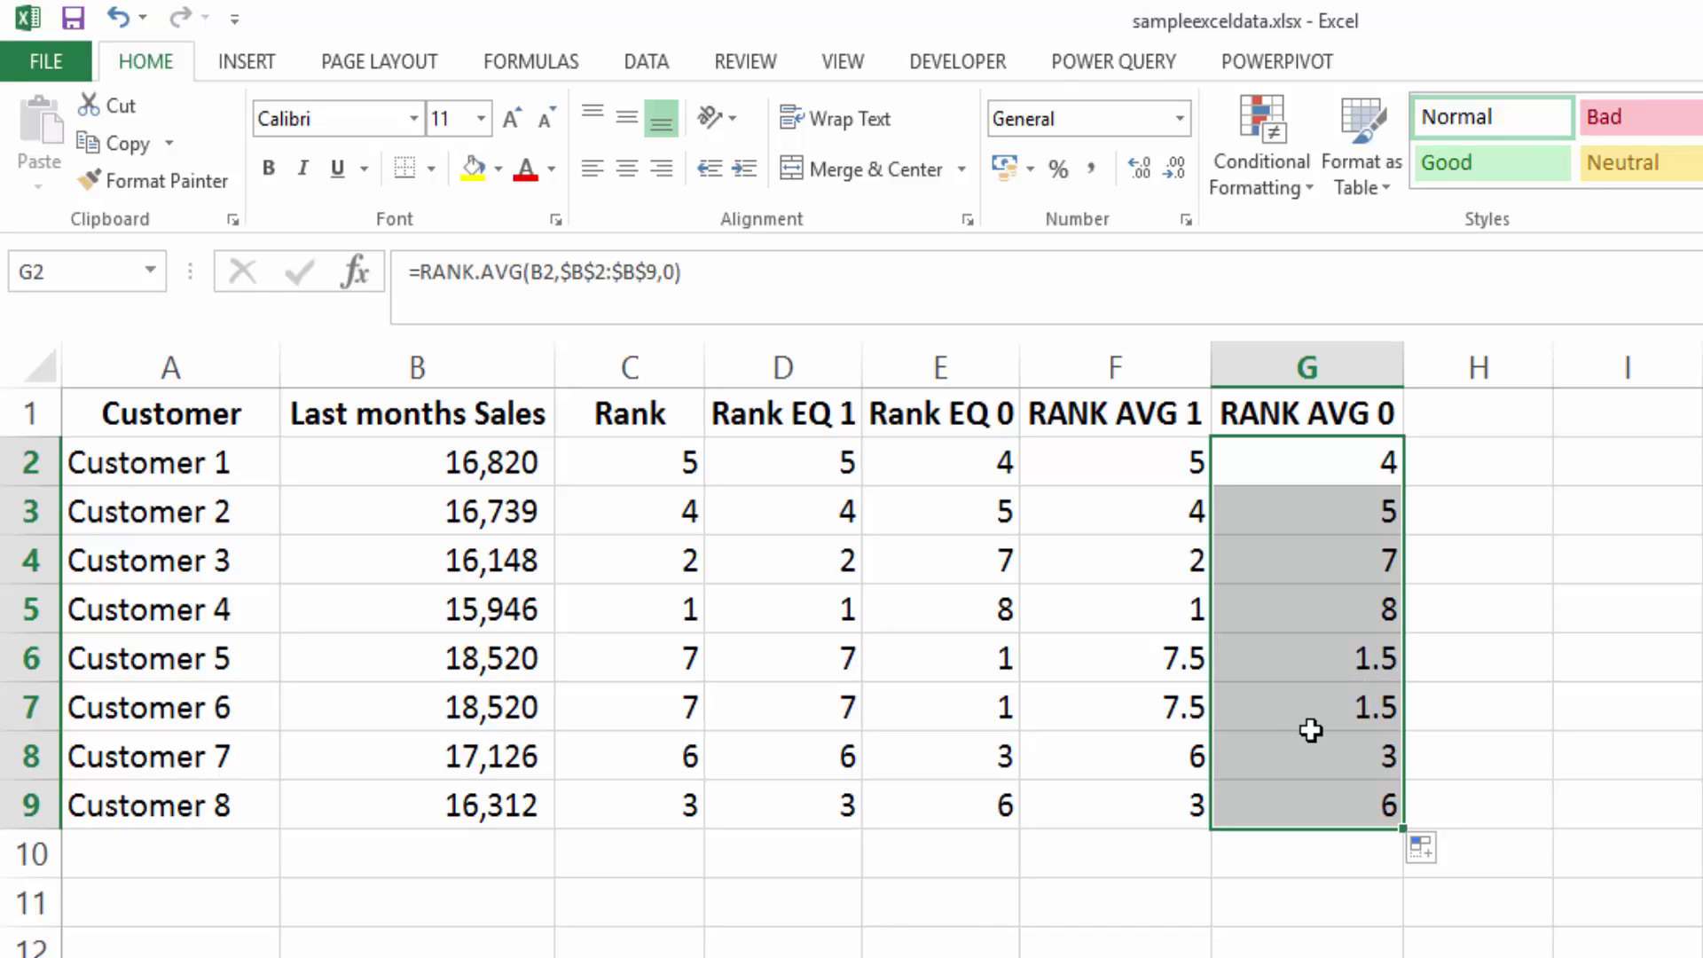
pyautogui.click(637, 660)
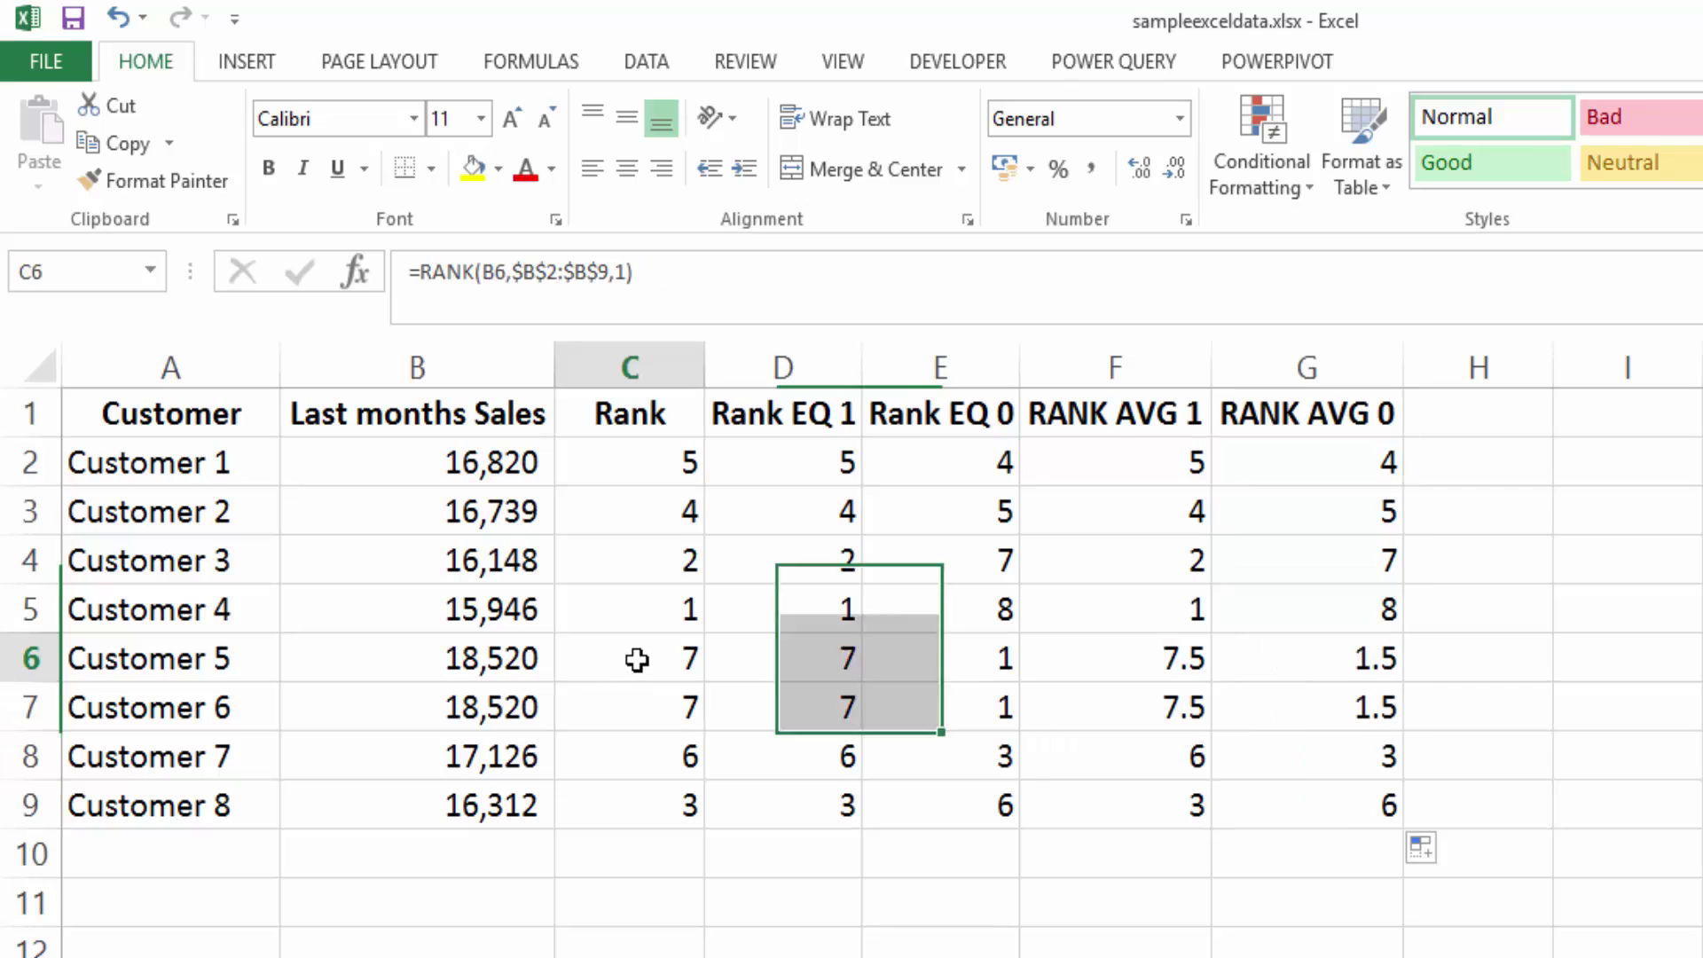
pyautogui.moveTo(637, 660); pyautogui.dragTo(654, 708)
pyautogui.moveTo(780, 673); pyautogui.dragTo(792, 707)
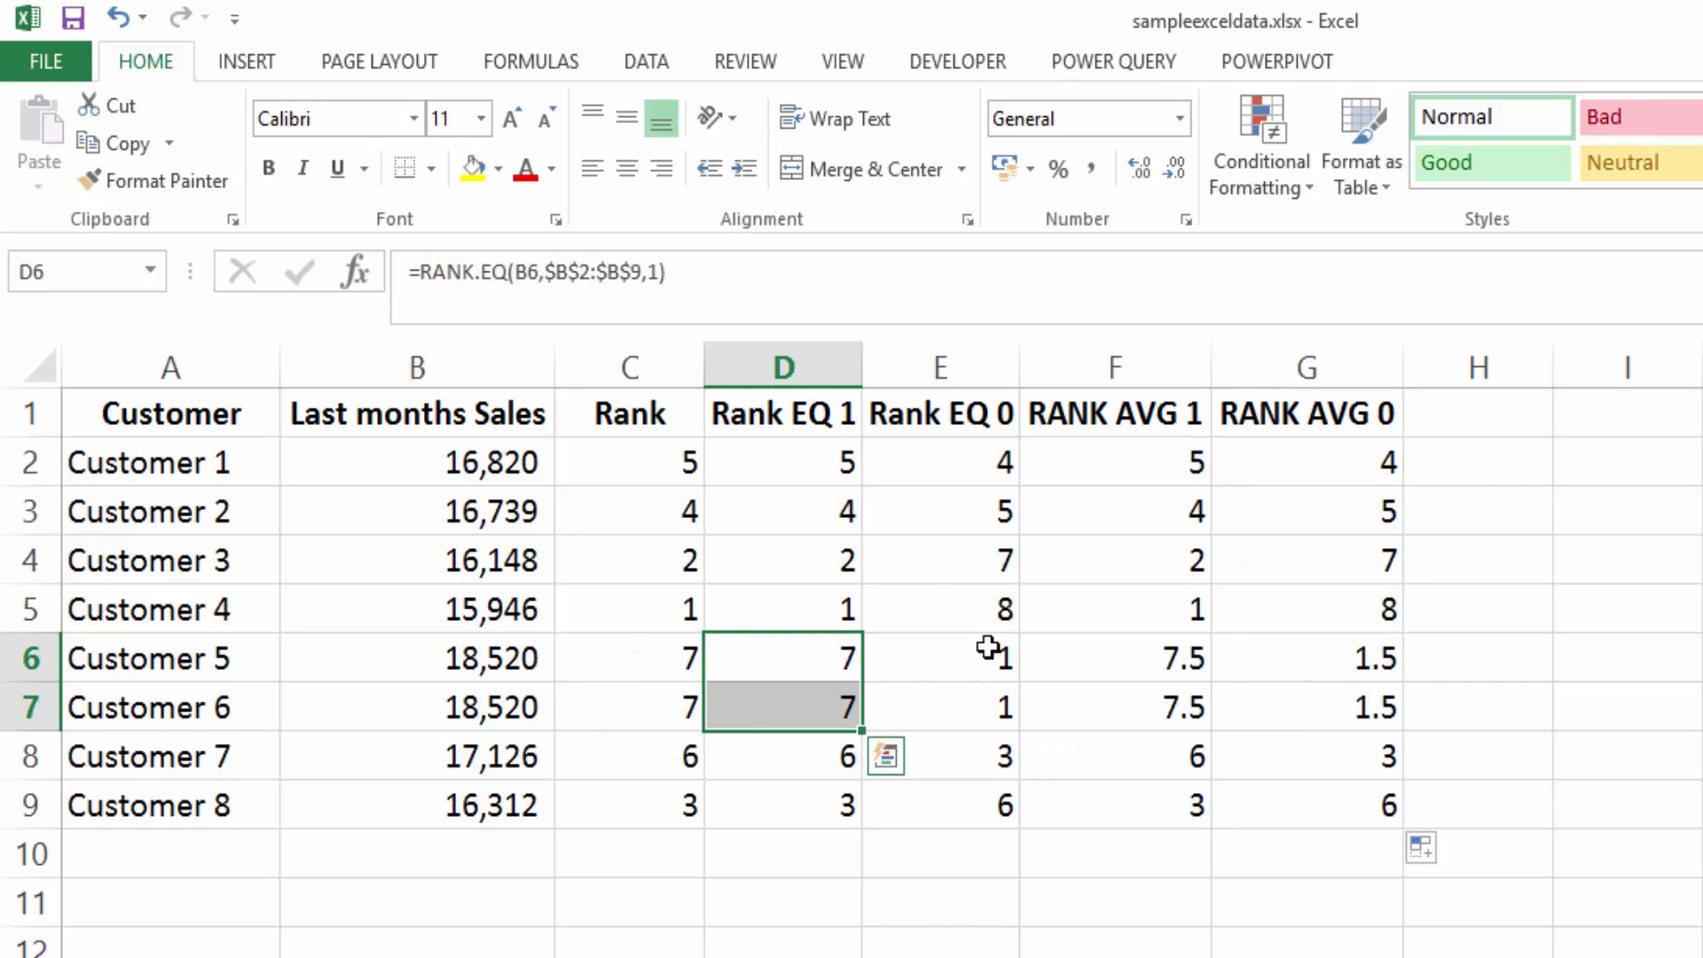
pyautogui.moveTo(987, 647); pyautogui.dragTo(978, 701)
pyautogui.moveTo(1155, 673); pyautogui.dragTo(1164, 707)
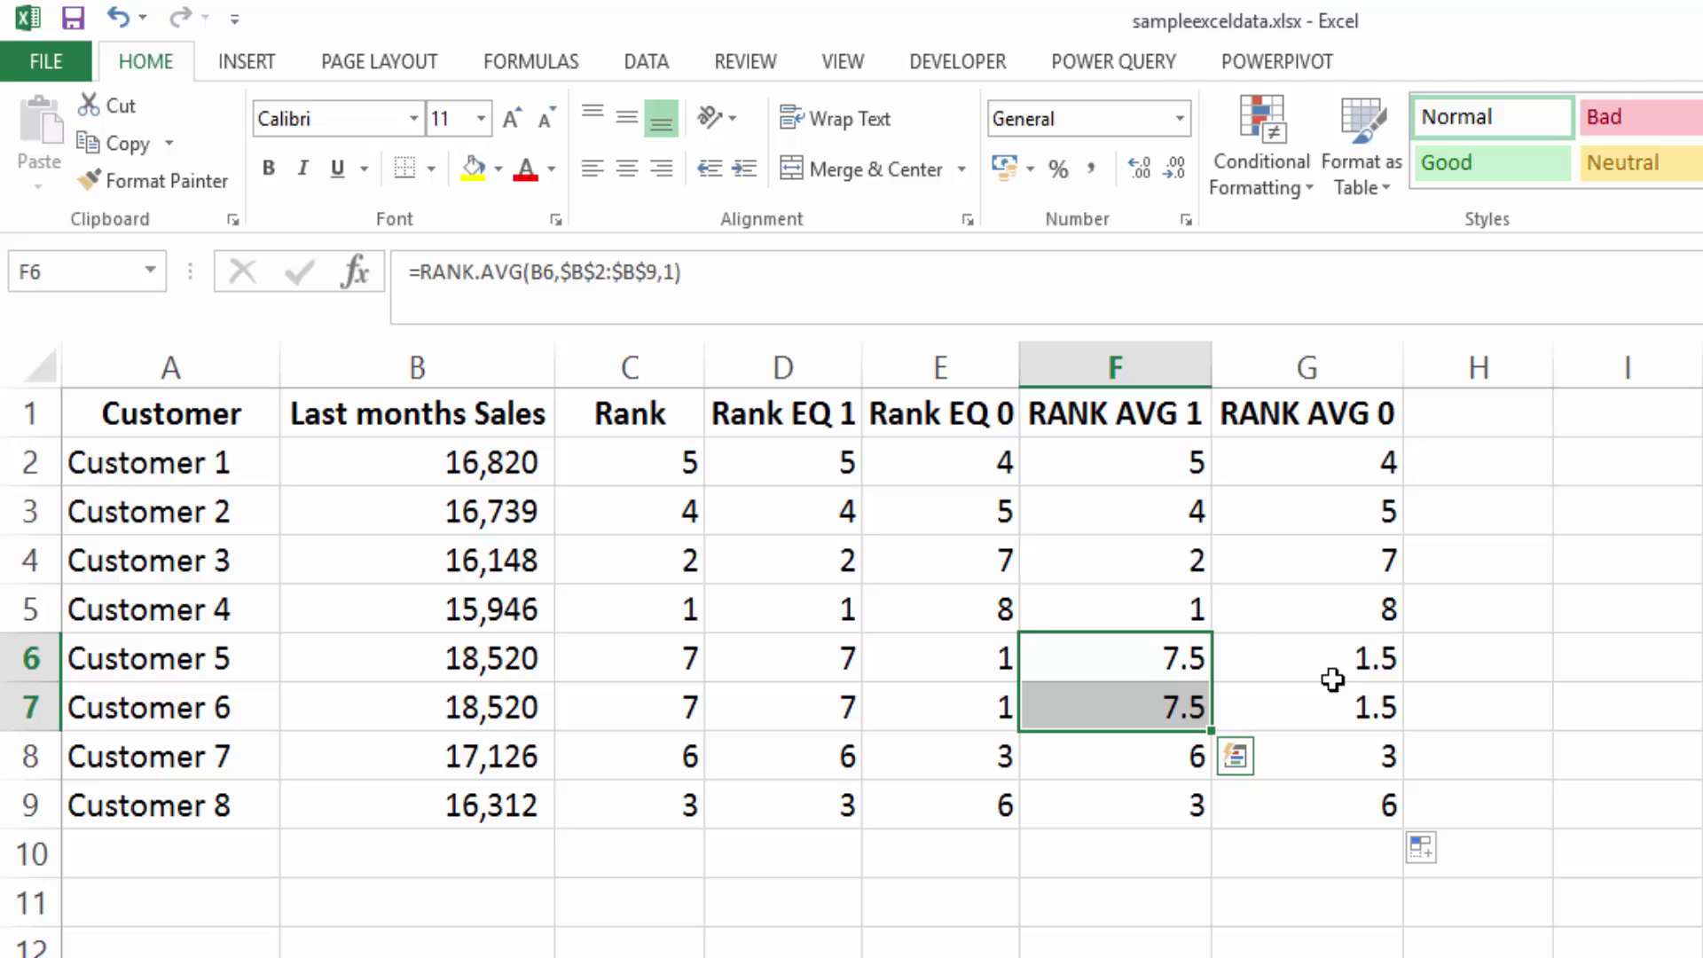
pyautogui.moveTo(1332, 679); pyautogui.dragTo(1328, 703)
pyautogui.click(726, 274)
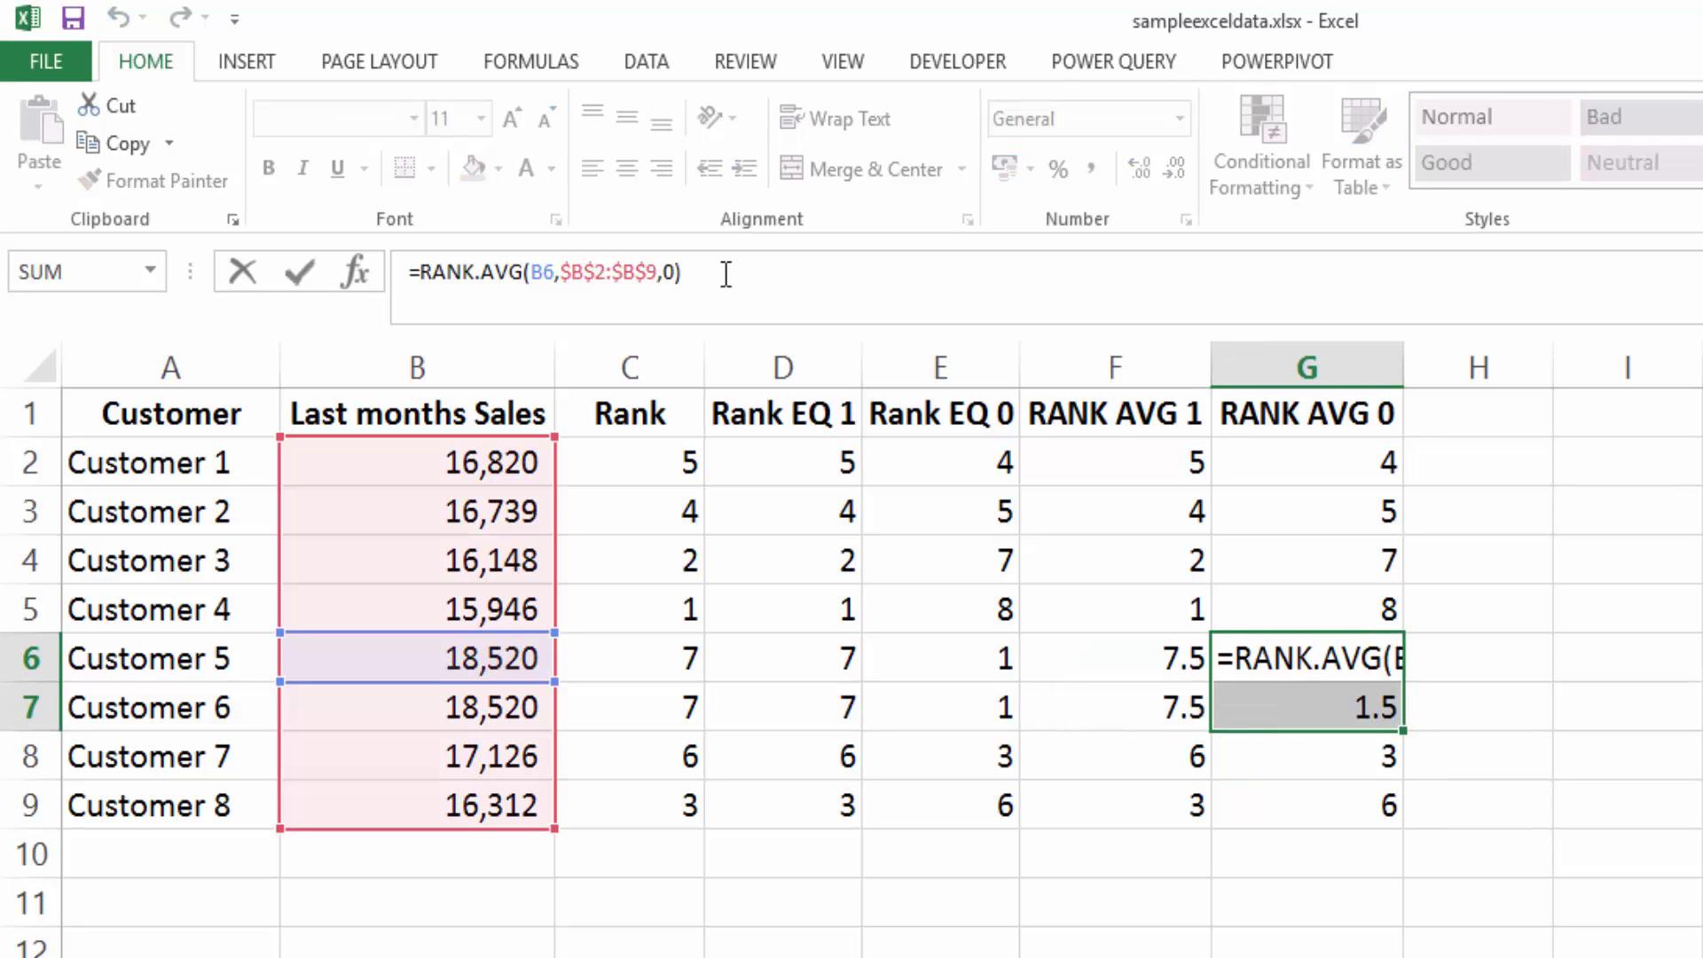